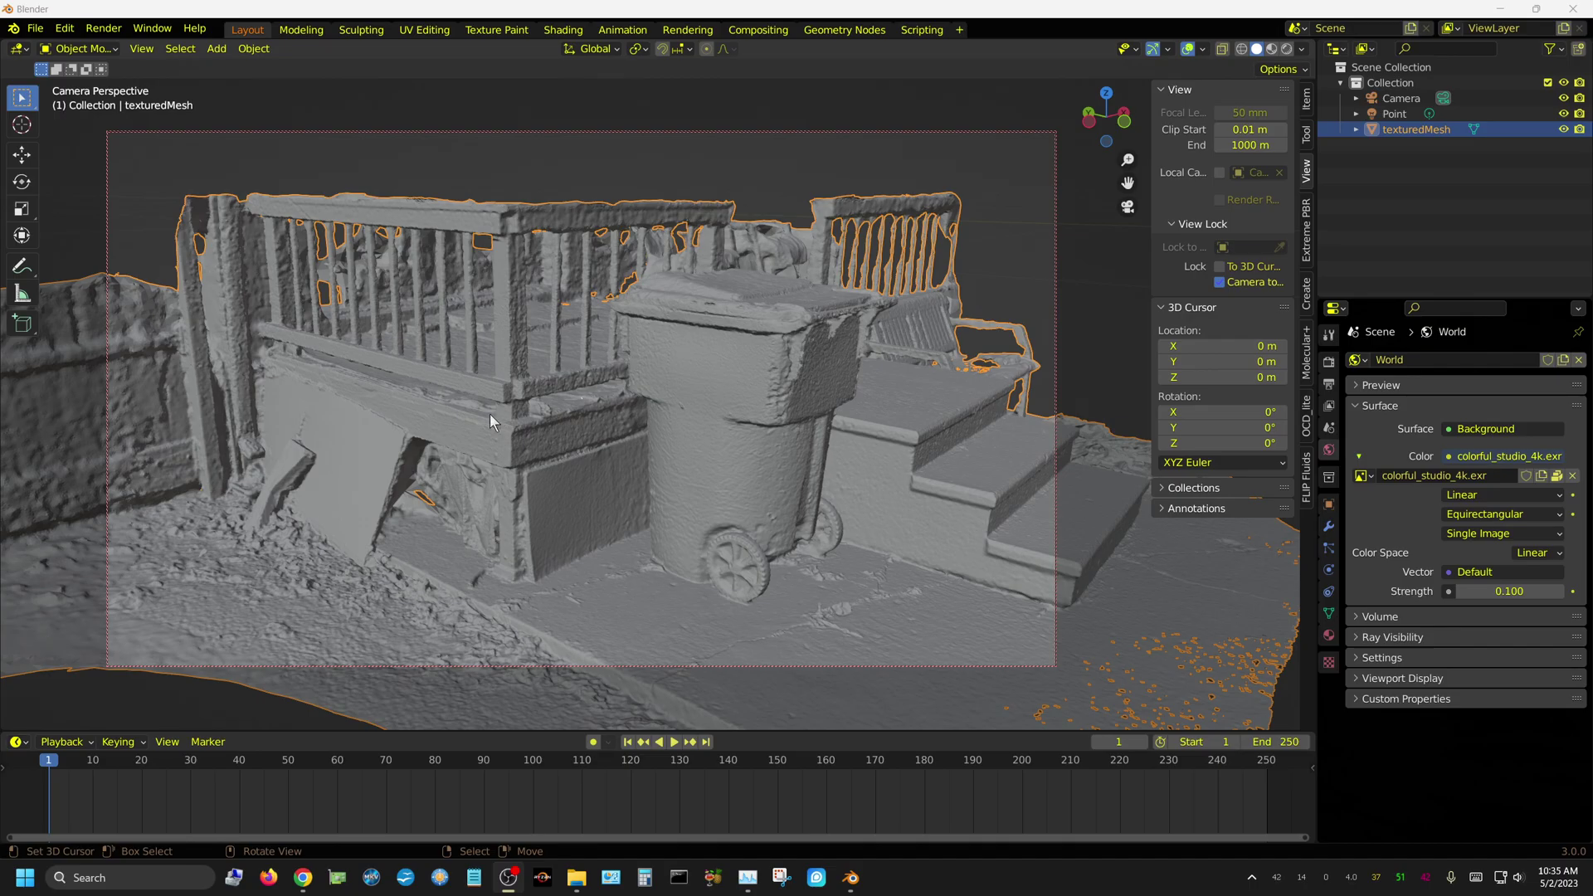
Orbit the camera-locked view until the garbage can and steps face the camera head-on
mouse_move(490, 414)
middle_down()
mouse_move(608, 422)
mouse_move(506, 440)
mouse_move(496, 410)
mouse_move(479, 433)
mouse_move(465, 425)
middle_up()
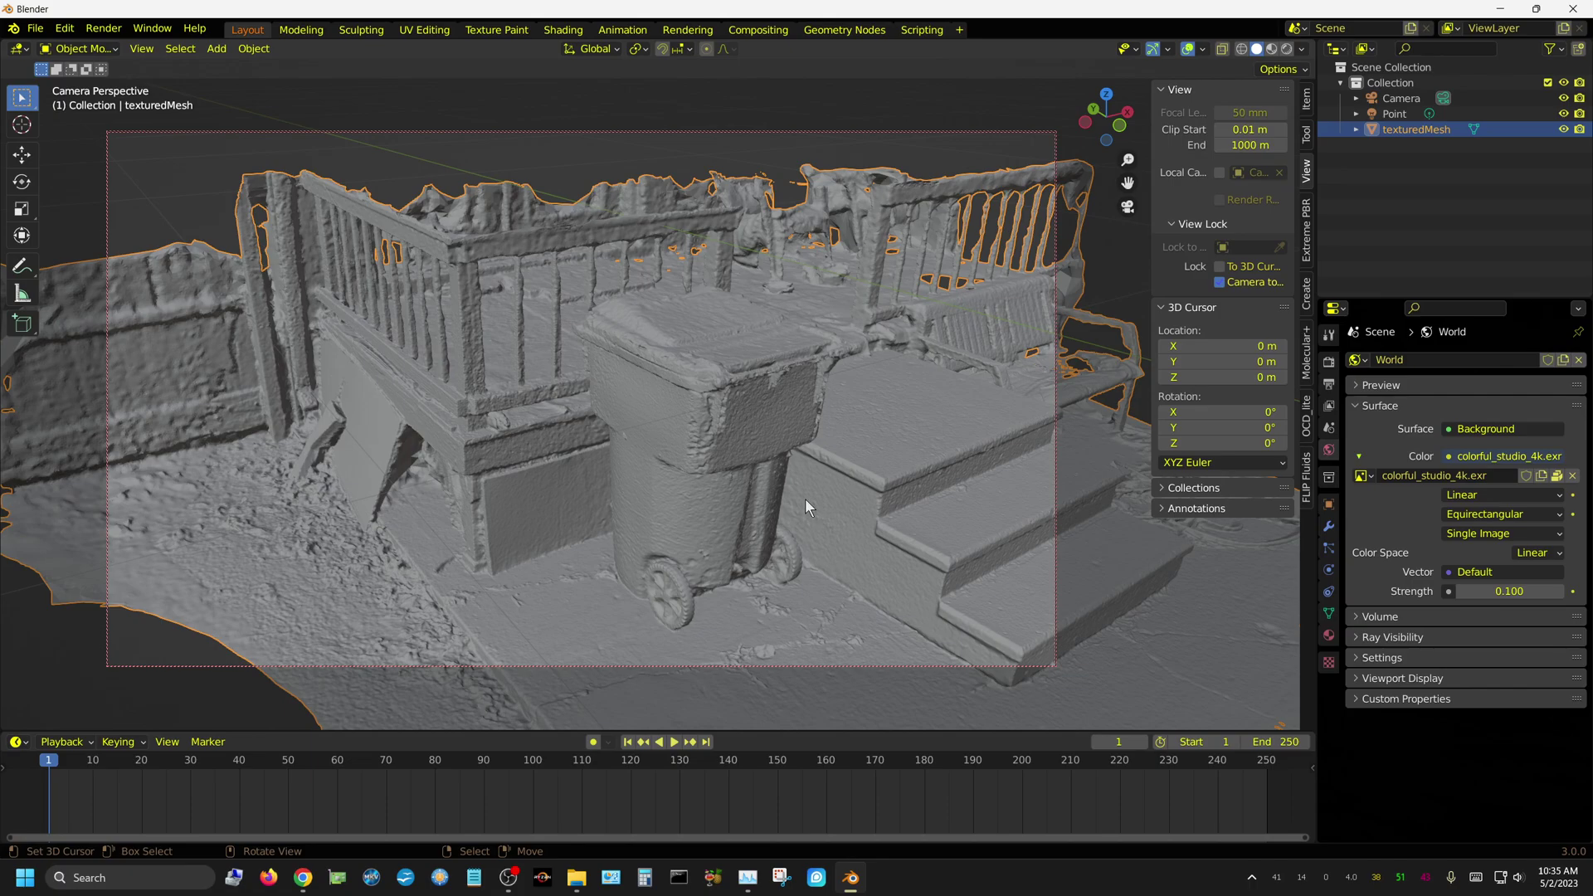
middle_drag(805, 496, 747, 506)
Switch to the browser showing the alicevision.org Meshroom download section
mouse_move(321, 876)
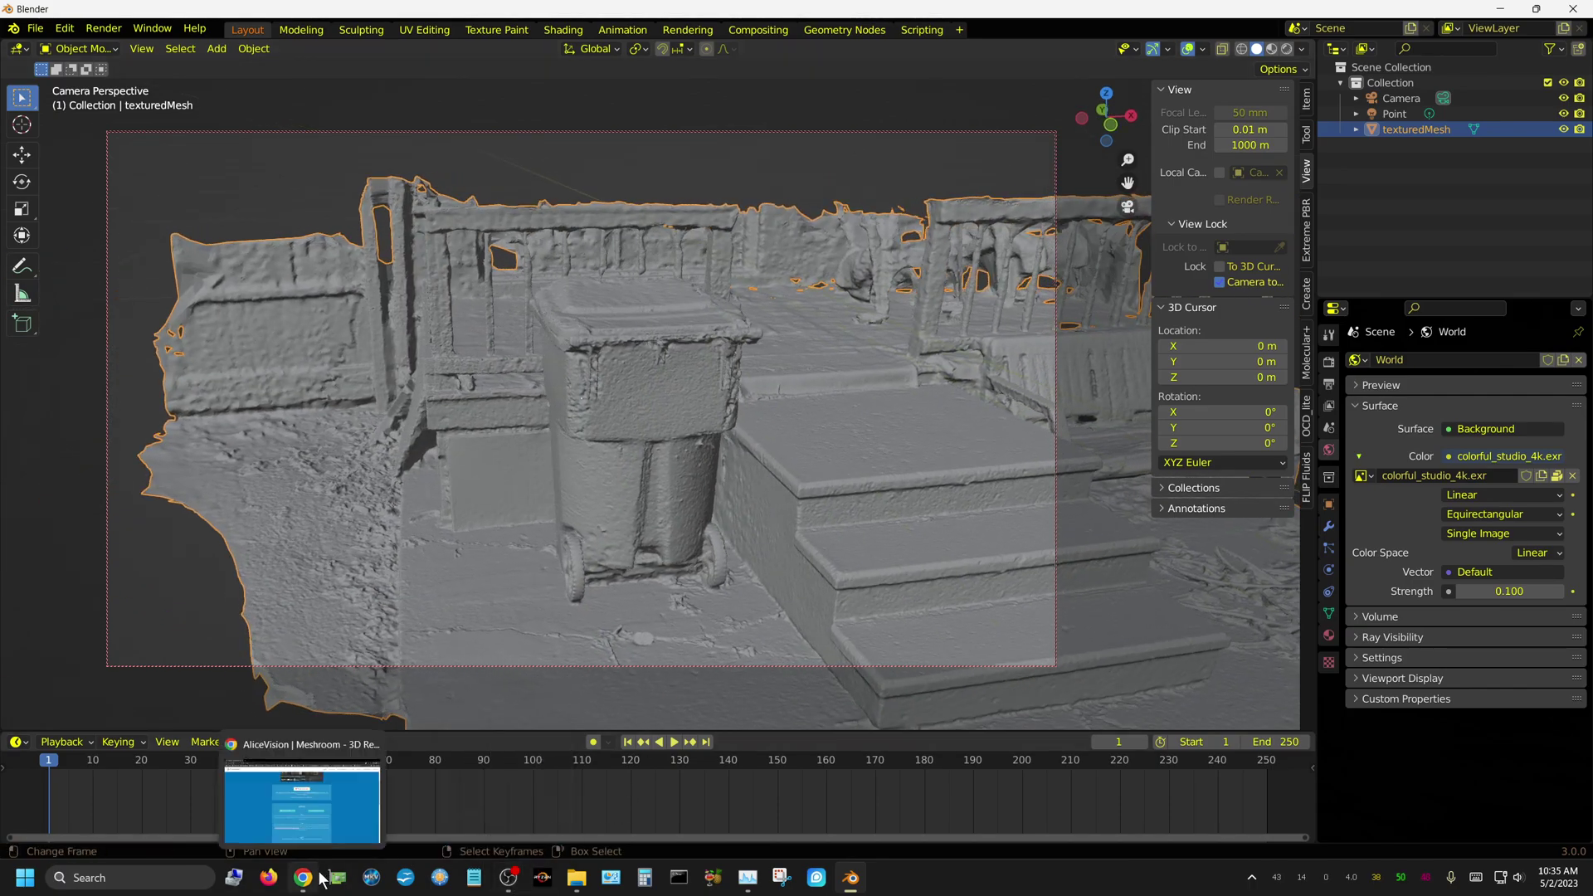
click(306, 819)
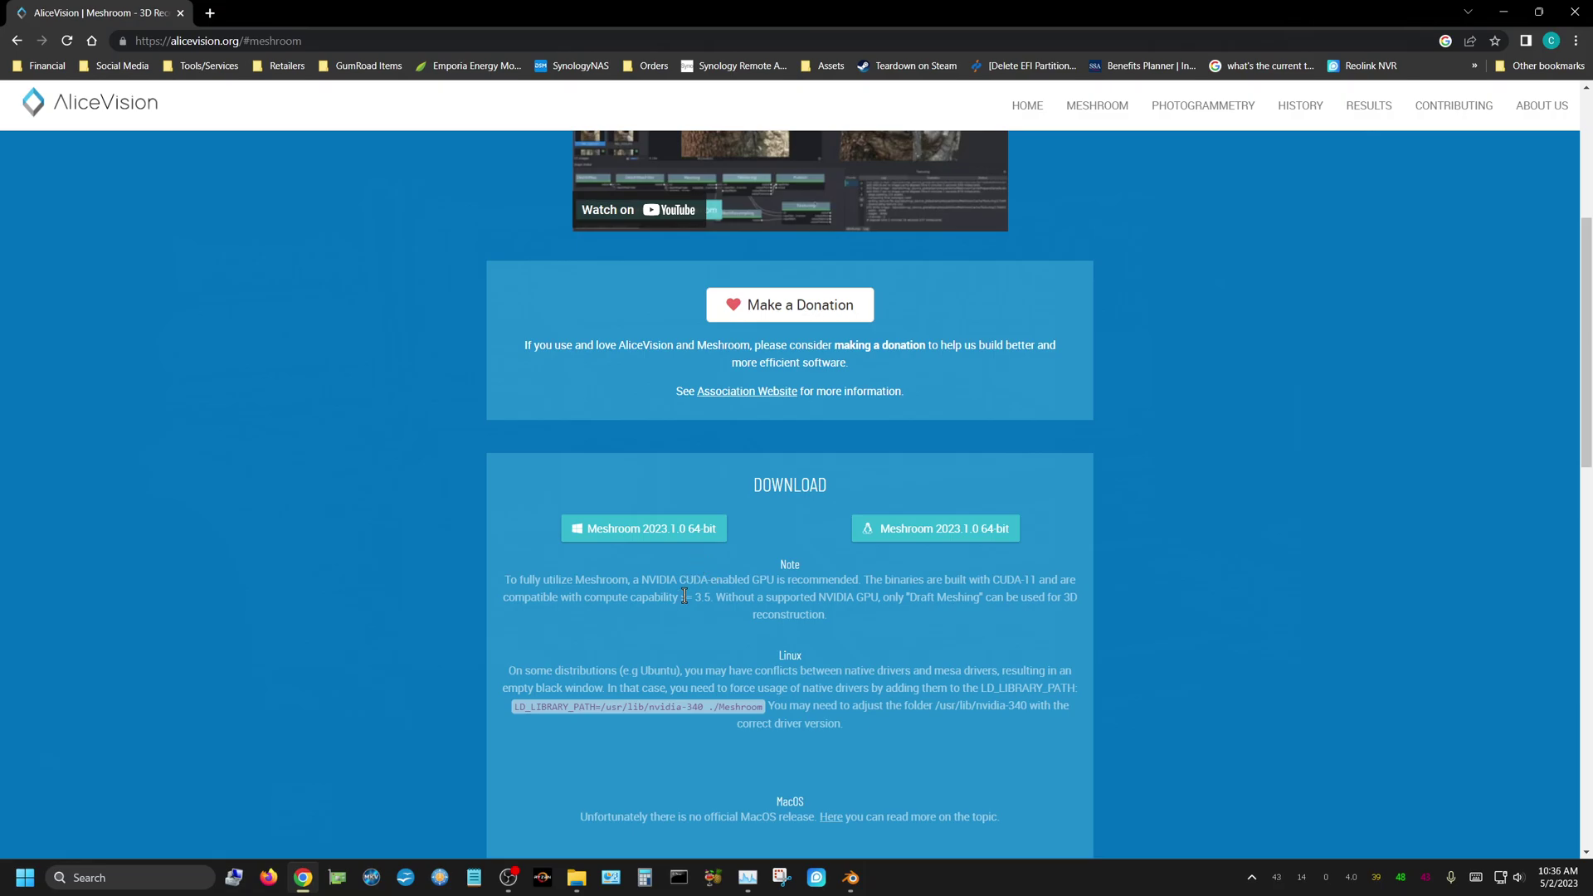
Open the D:\Tut photos in IrfanView and page forward past DSC_7500
mouse_move(578, 871)
click(578, 792)
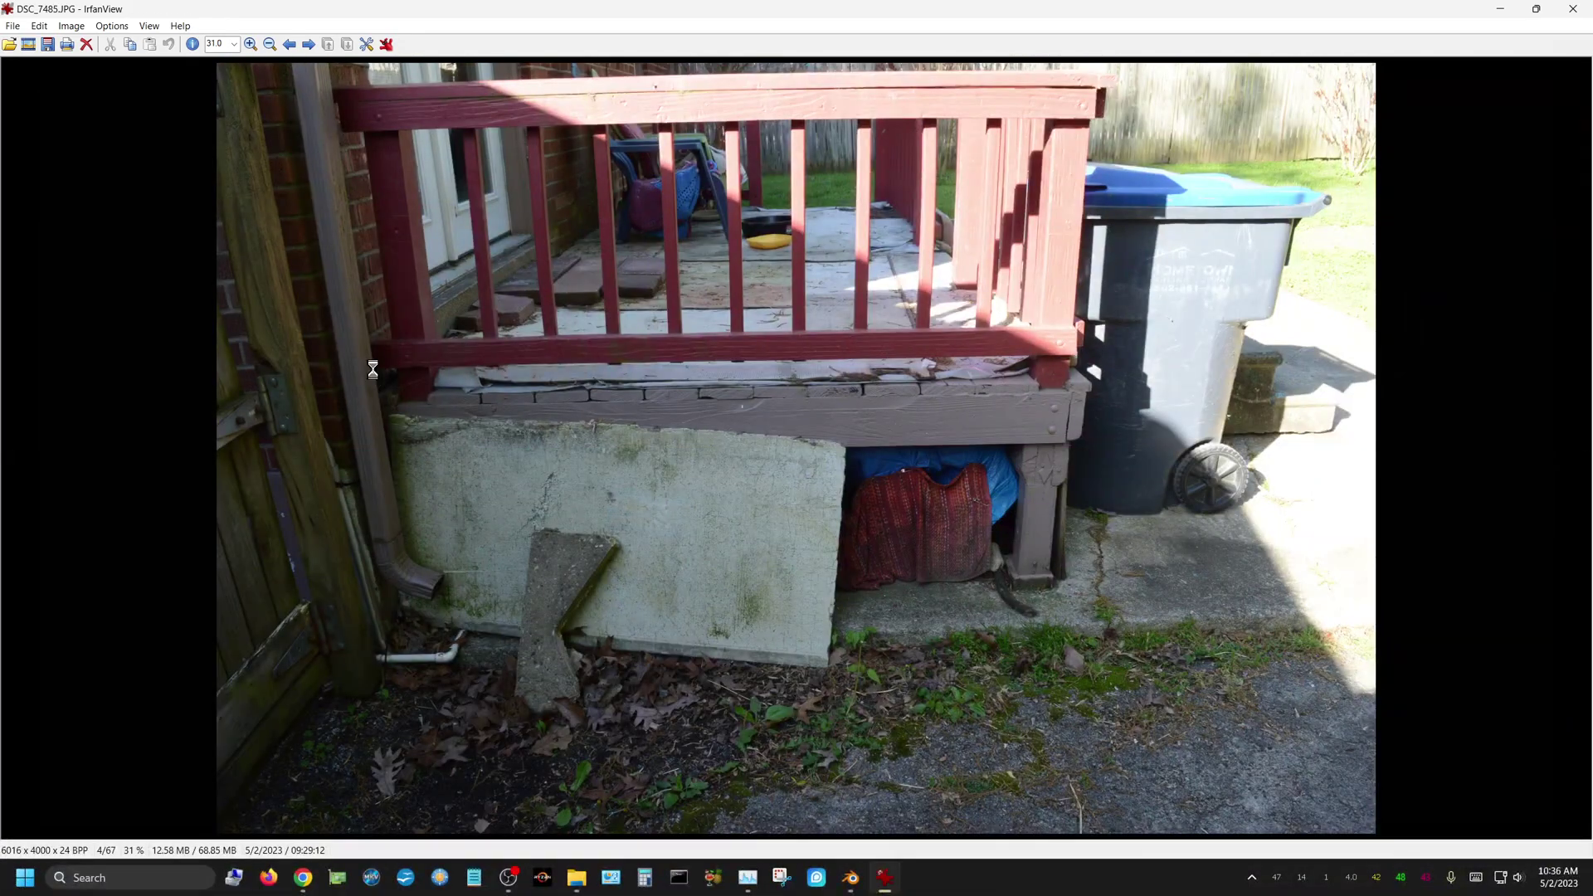
key(Right)
key(Right)
key(Right)
key(Right)
key(Right)
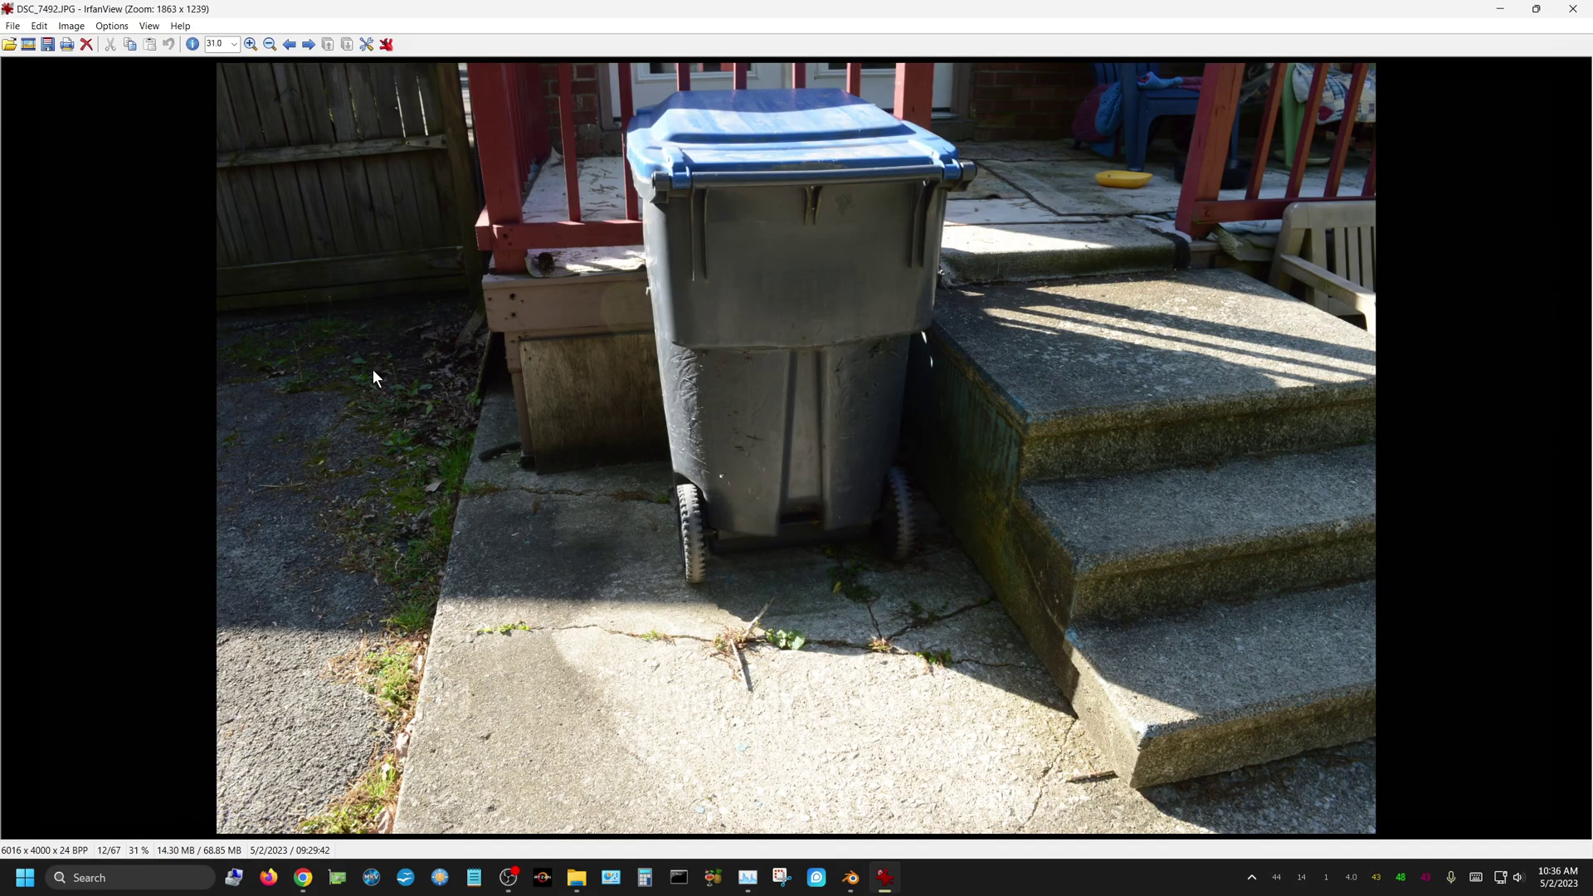
key(Right)
key(Right)
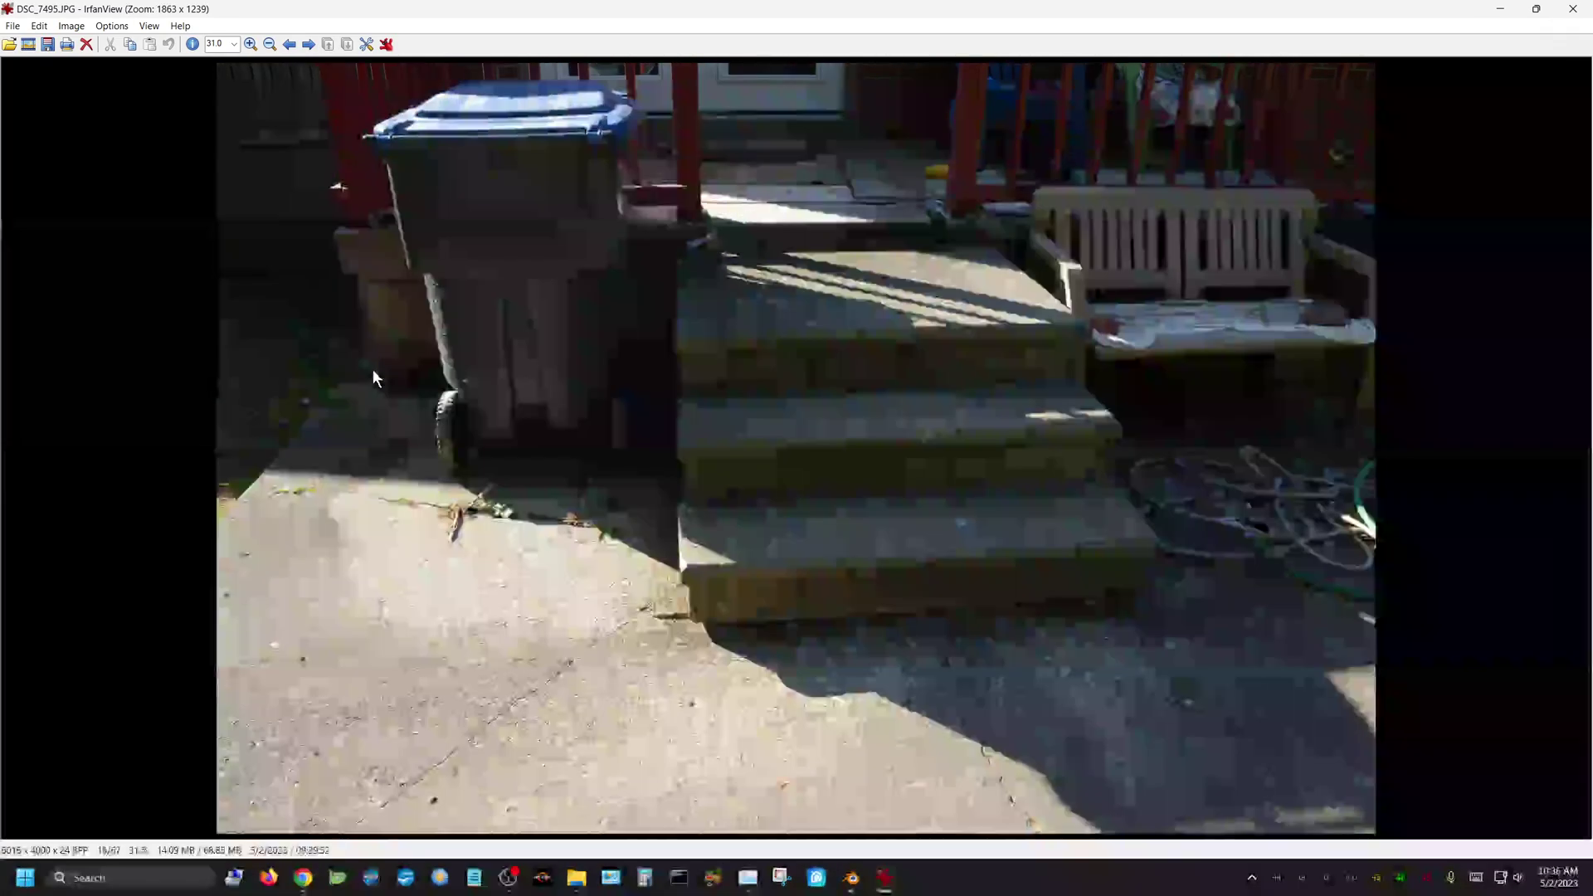
key(Right)
key(Right)
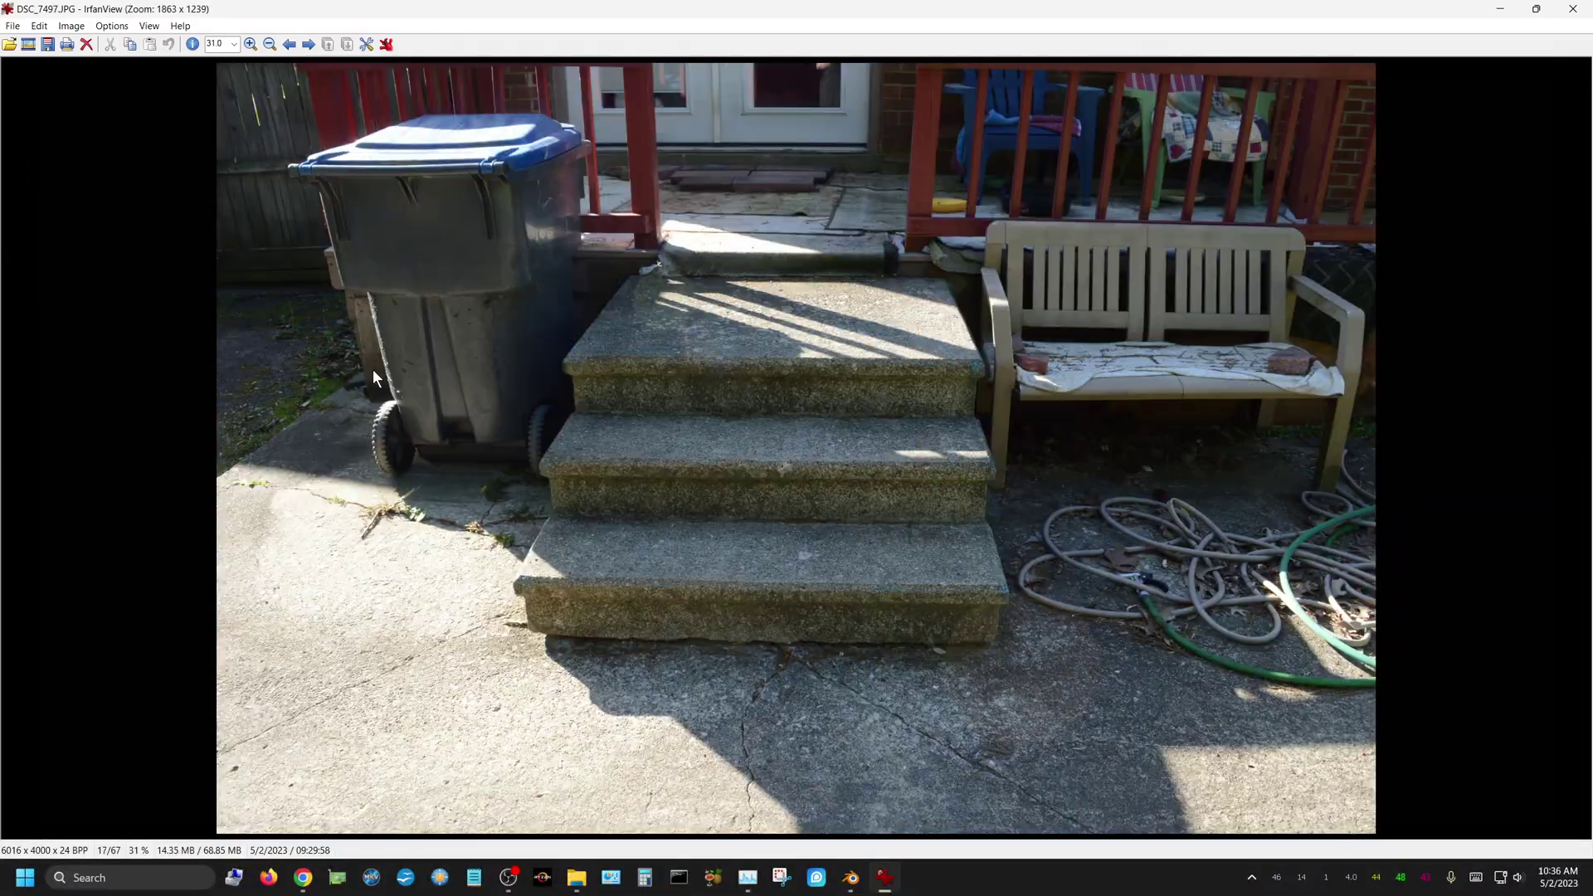
key(Right)
key(Right)
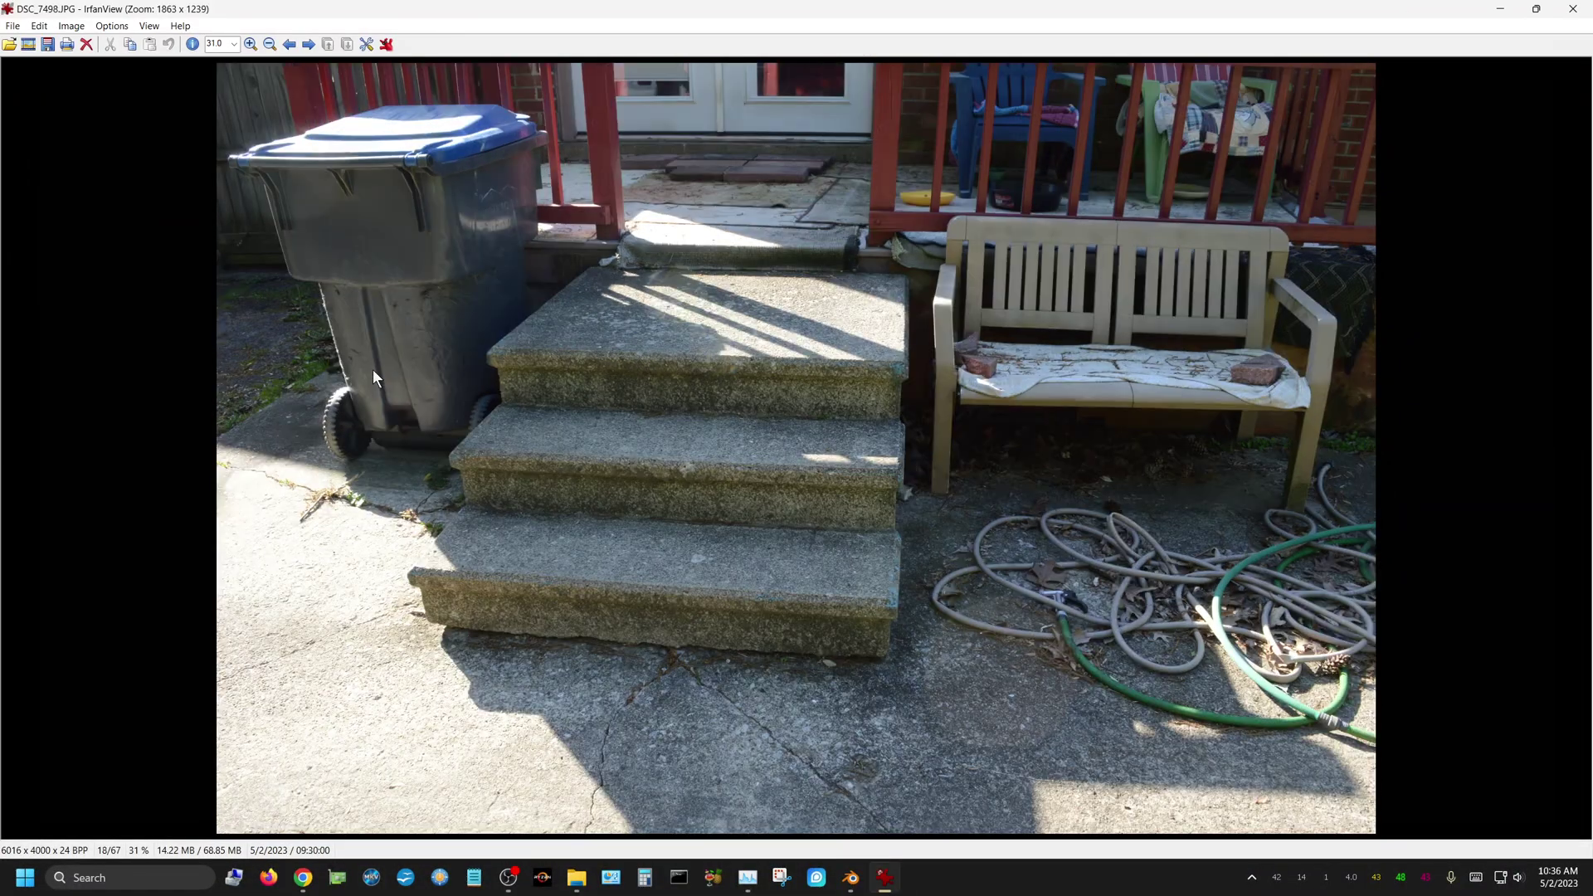
key(Right)
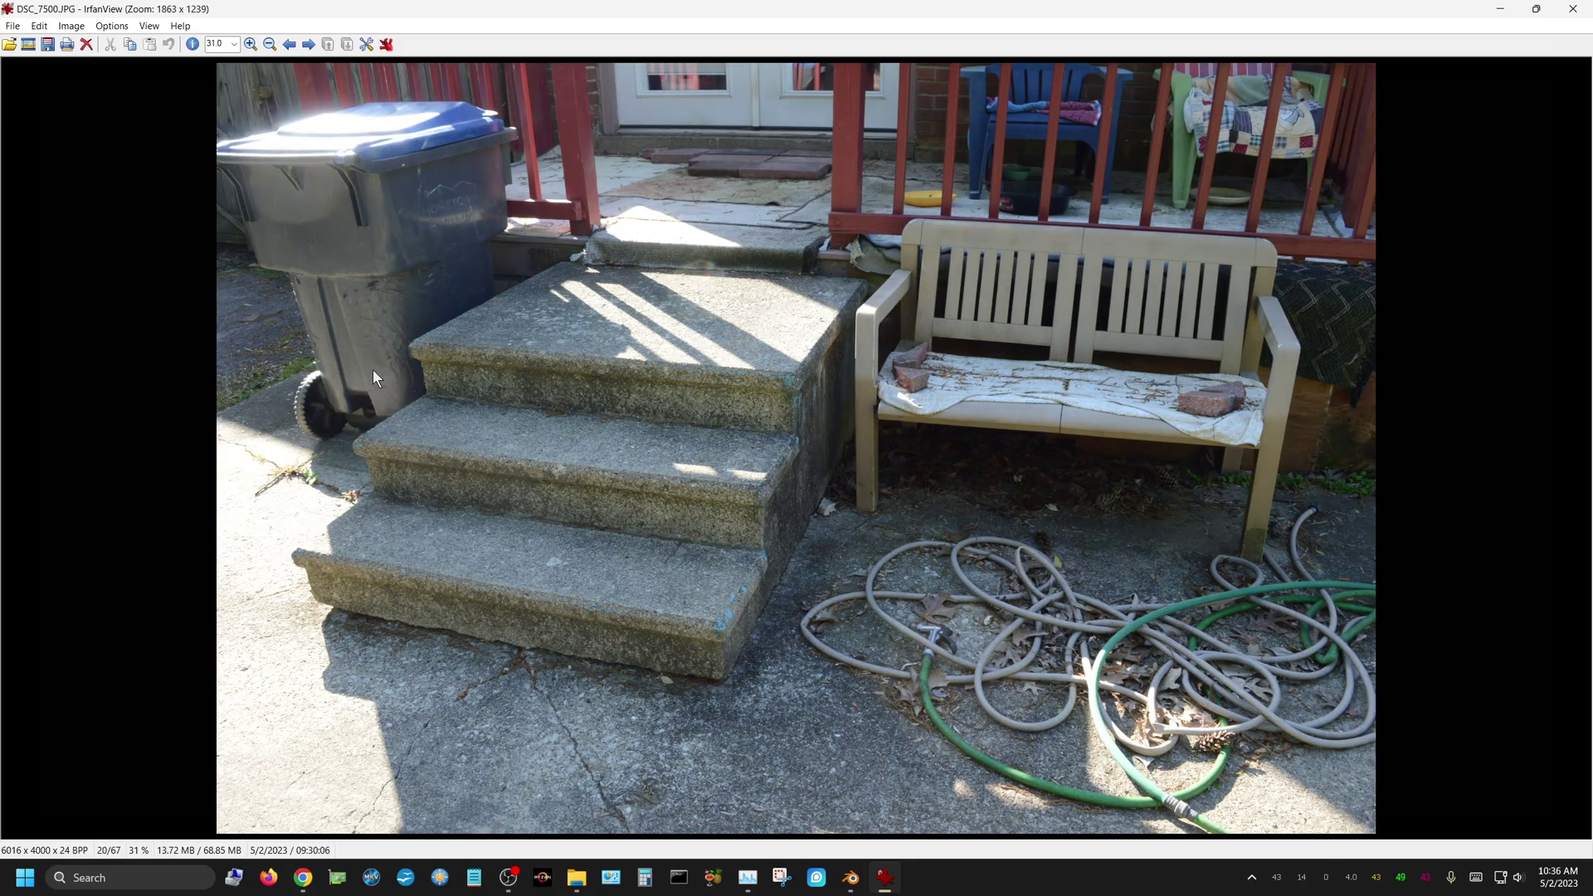
key(Right)
key(Right)
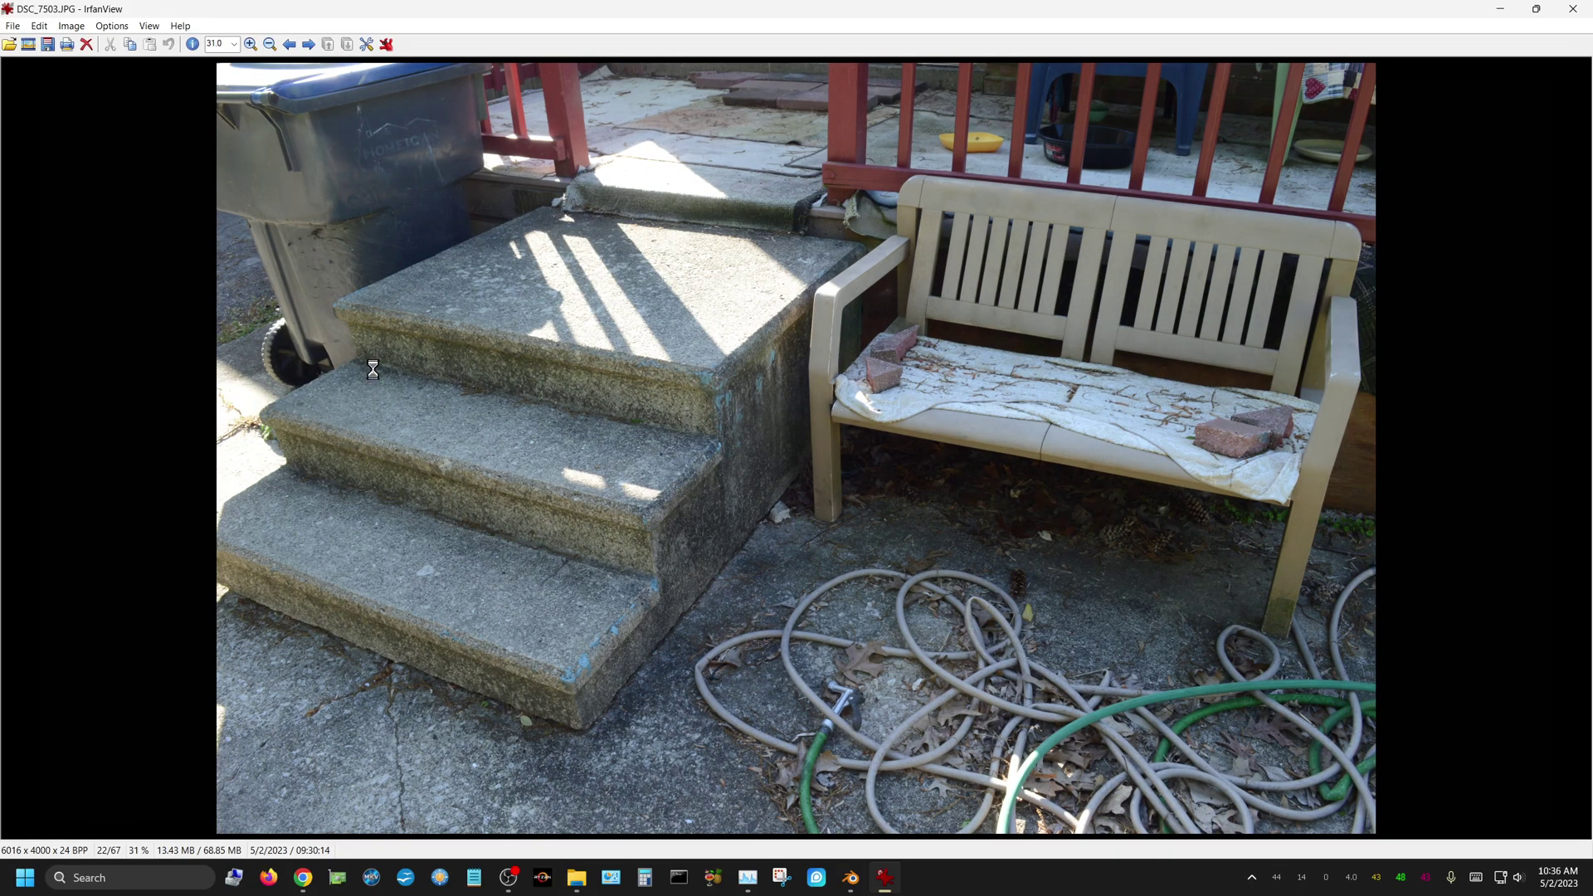
key(Right)
key(Right)
key(Right)
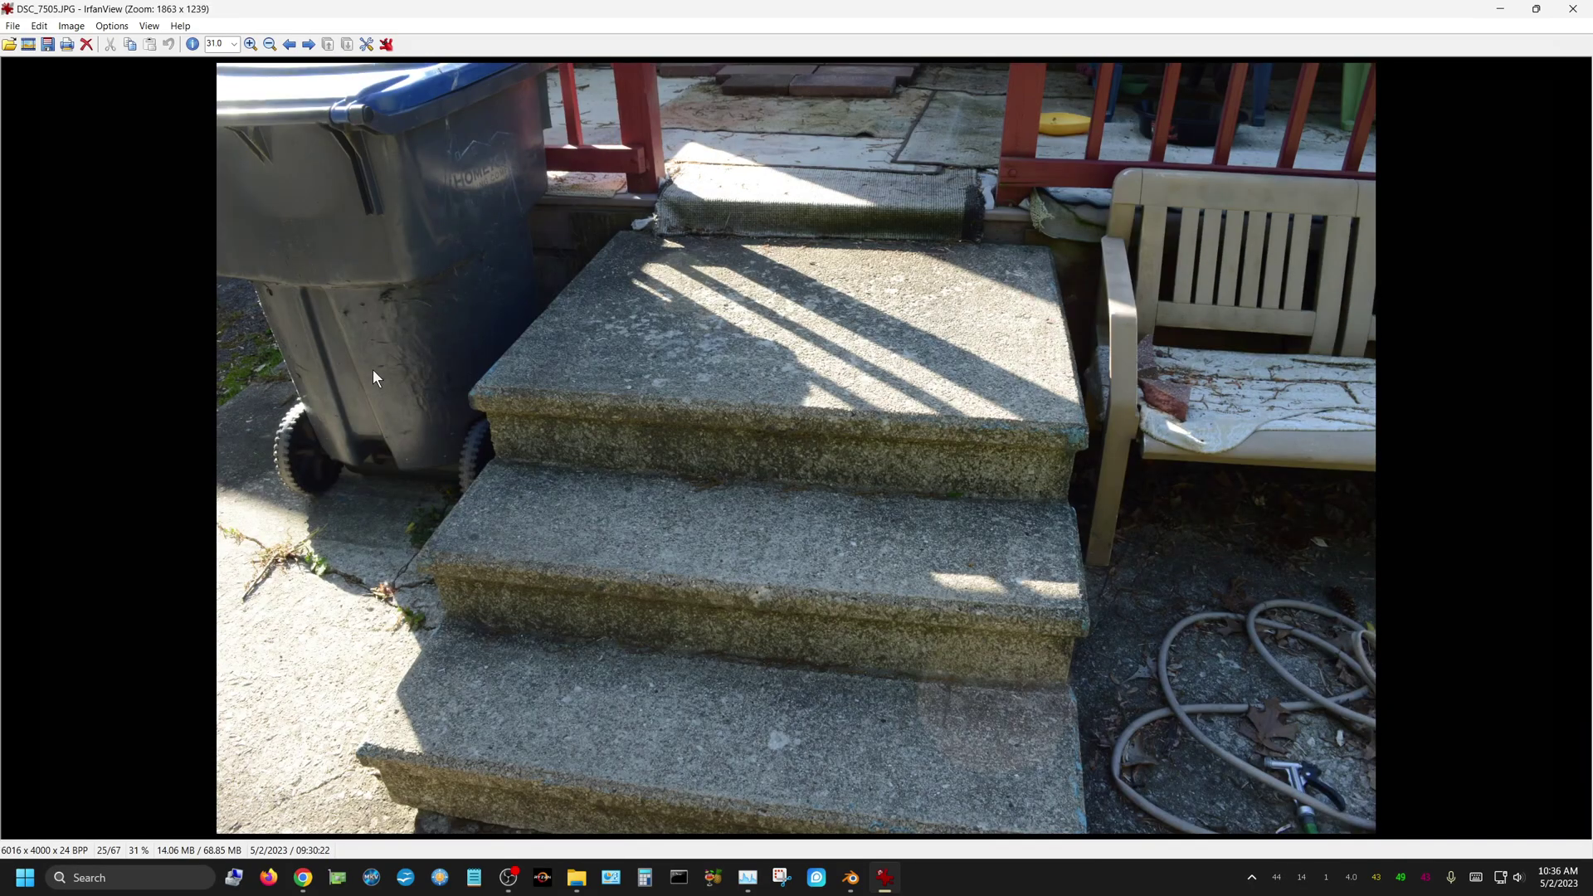
key(Right)
key(Right)
key(Right)
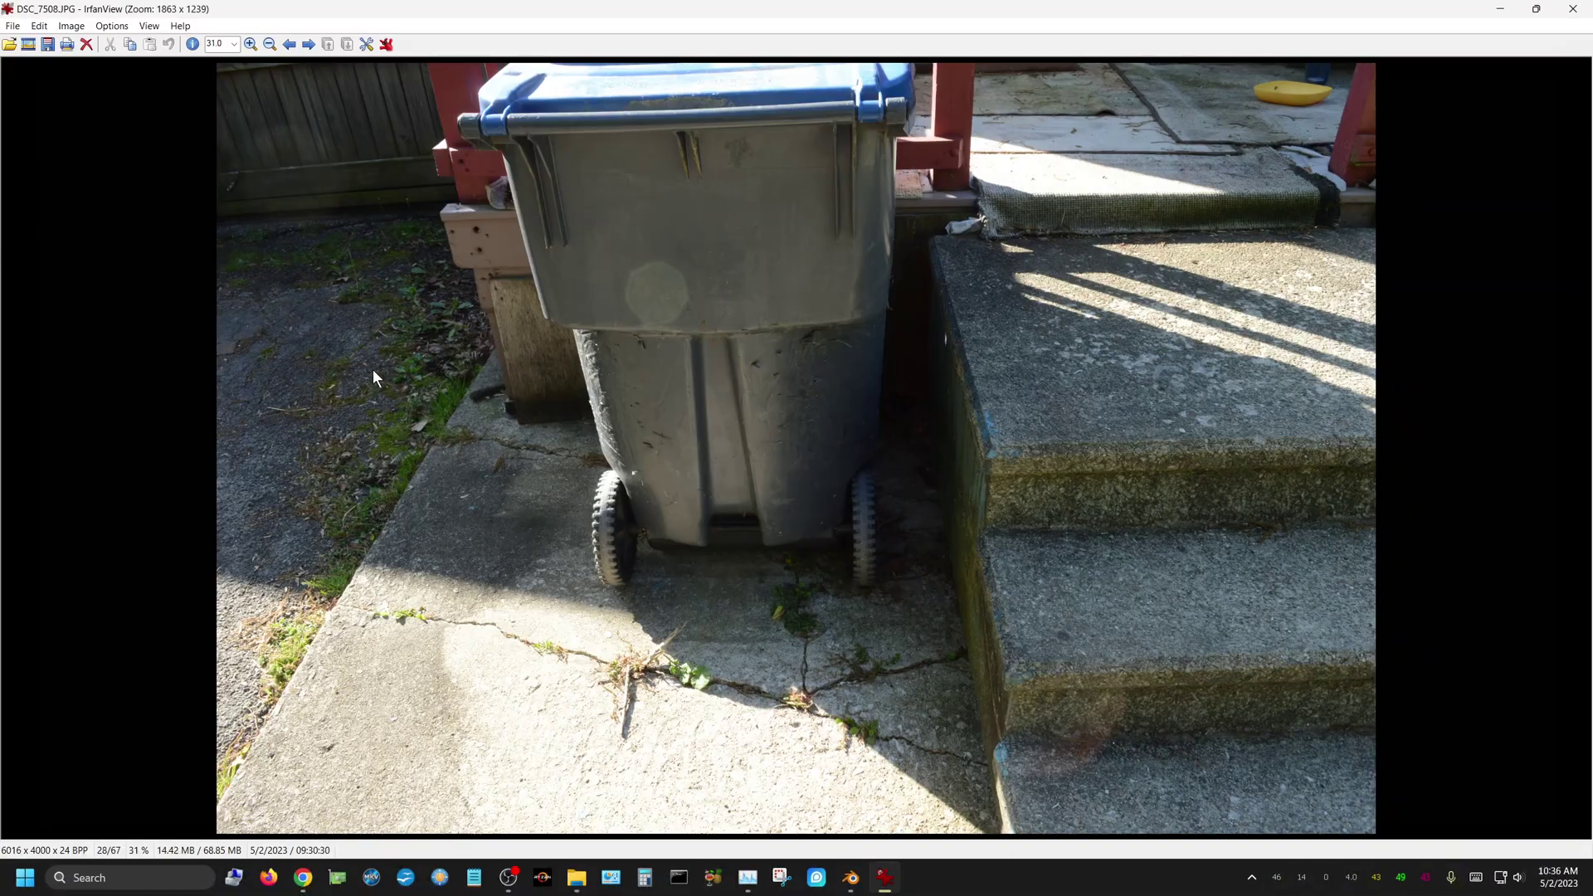
key(Right)
key(Right)
key(Right)
key(Right)
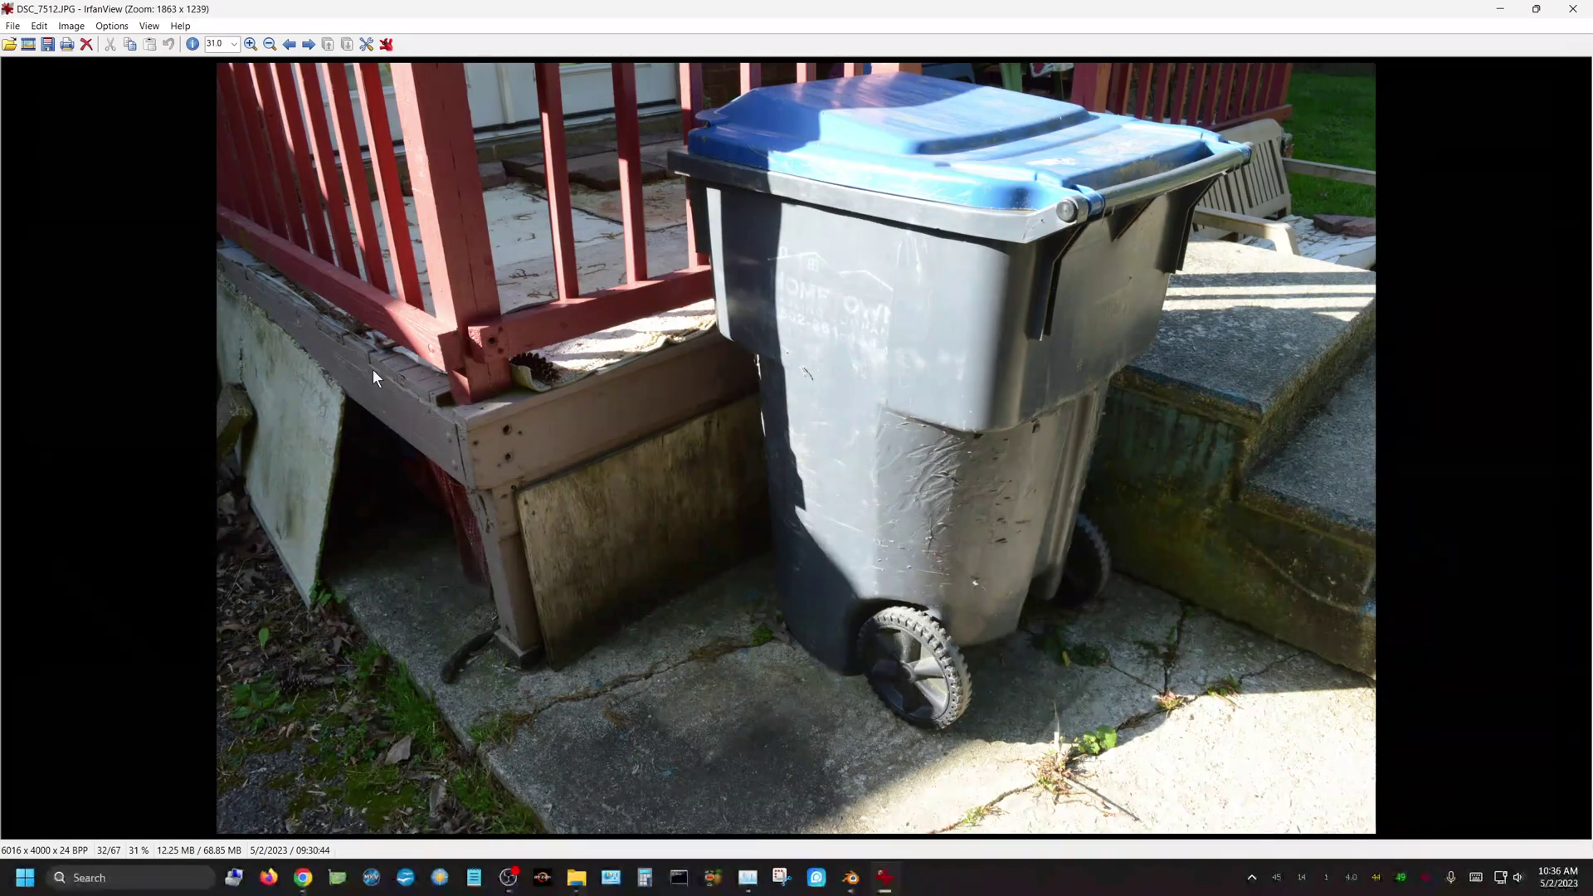
key(Right)
key(Right)
key(Right)
key(Right)
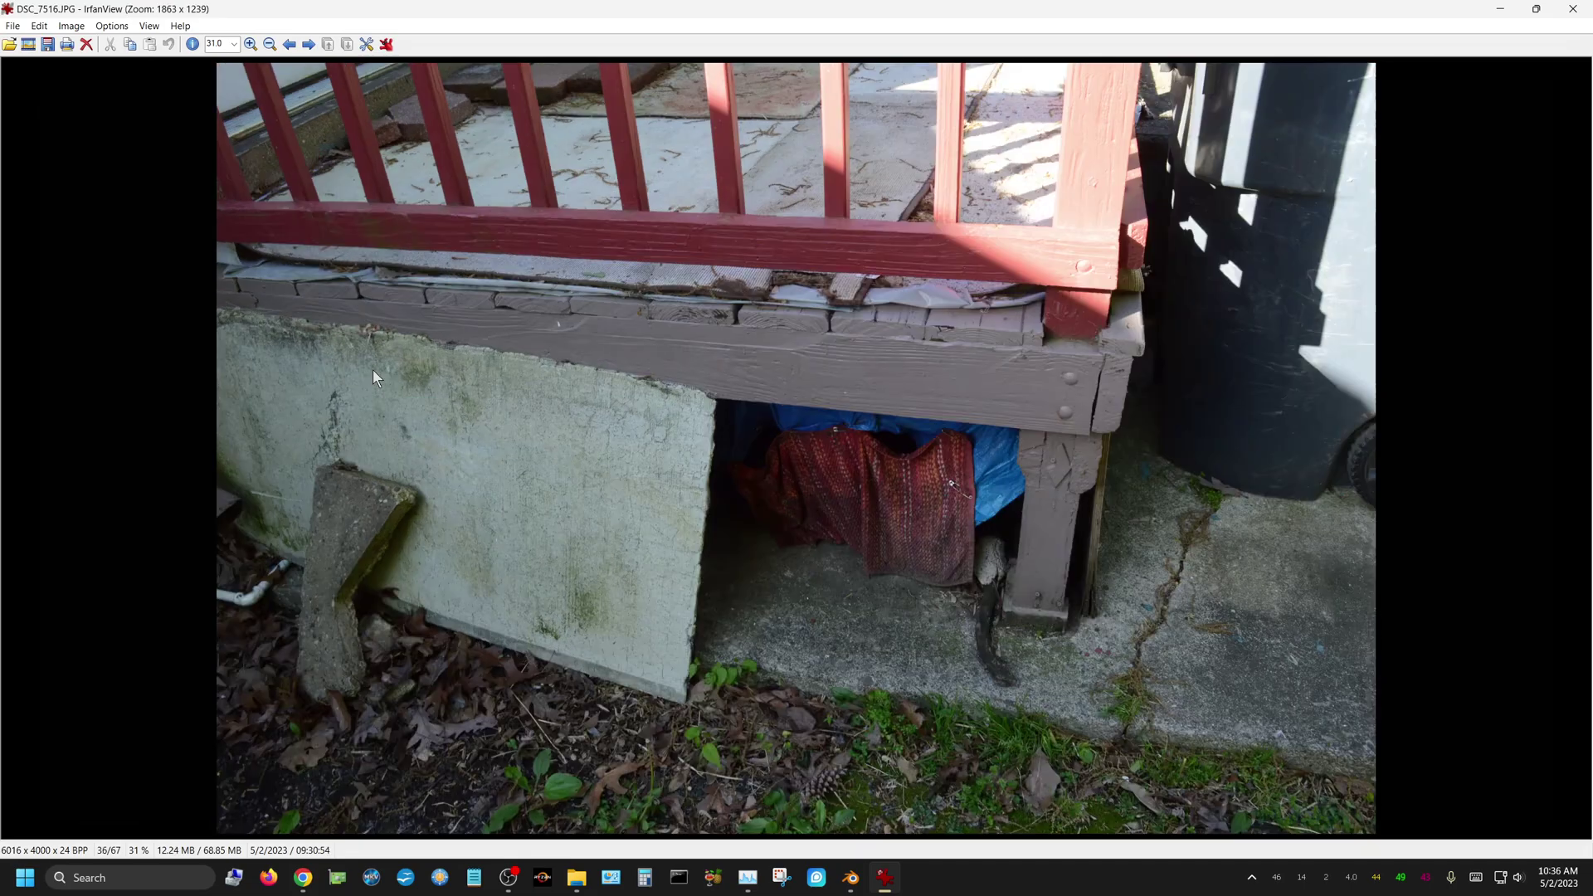
key(Right)
key(Right)
key(Right)
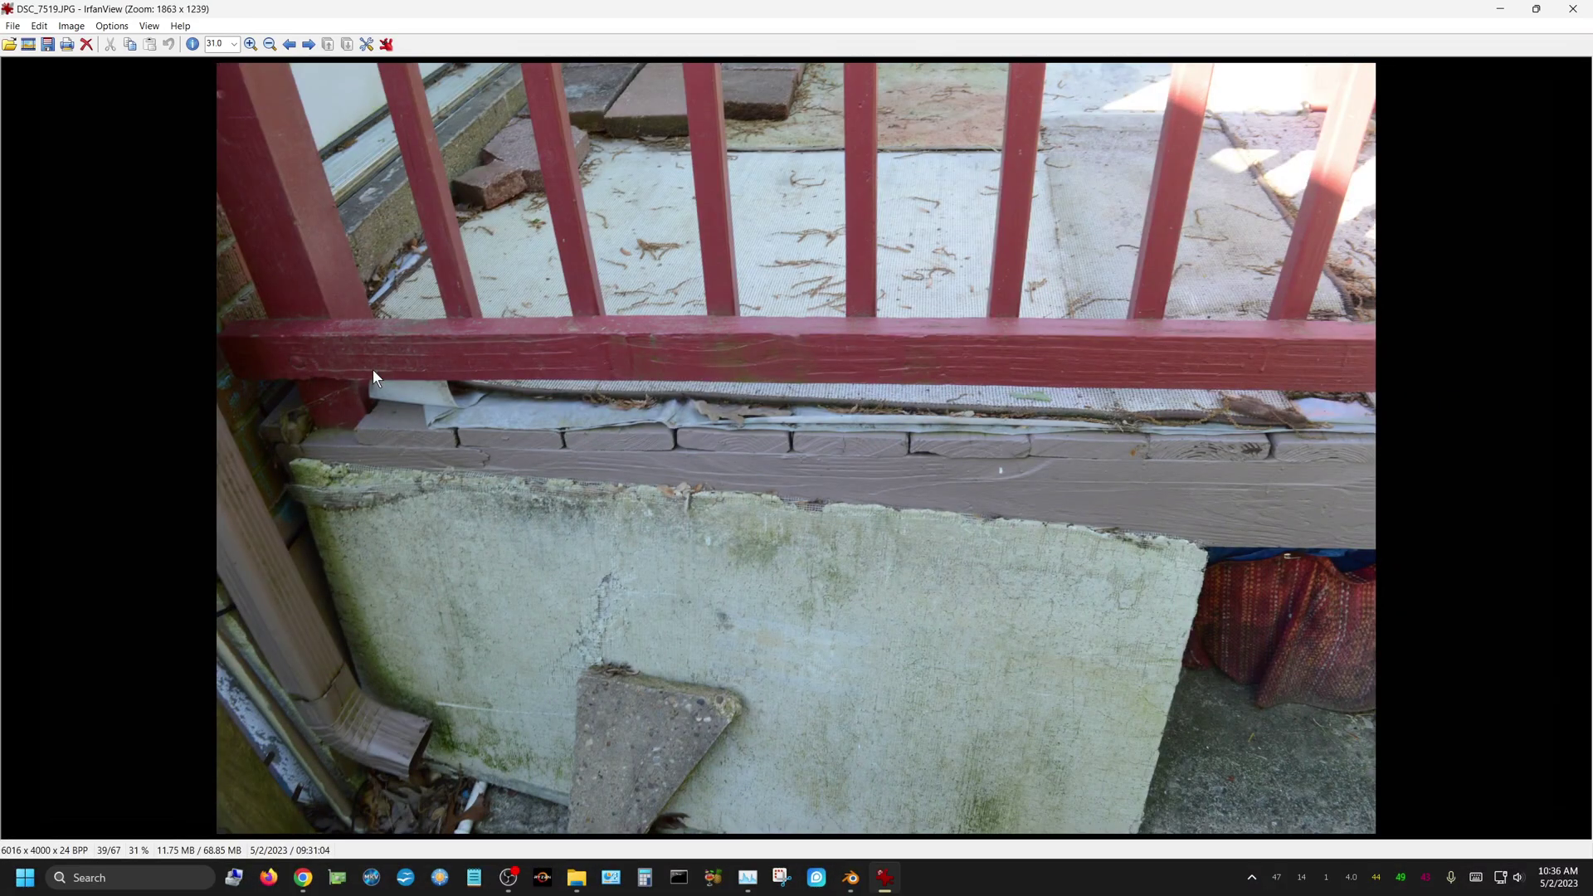
key(Right)
key(Right)
key(Right)
key(Right)
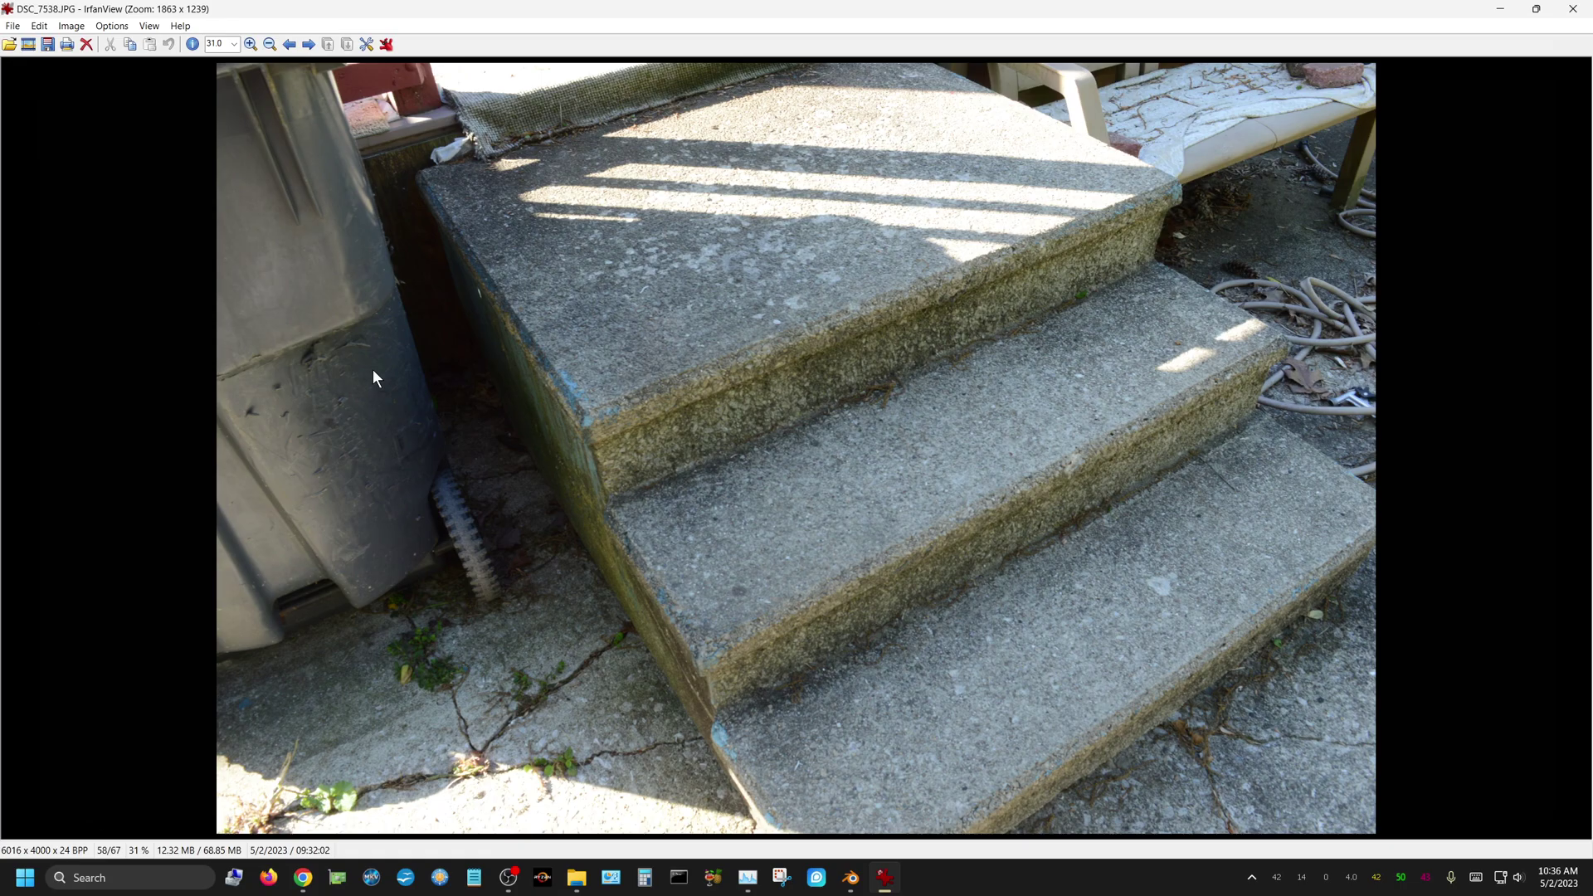
Page through photos DSC_7541 to DSC_7547, then cancel the end-of-folder prompt
key(Right)
key(Right)
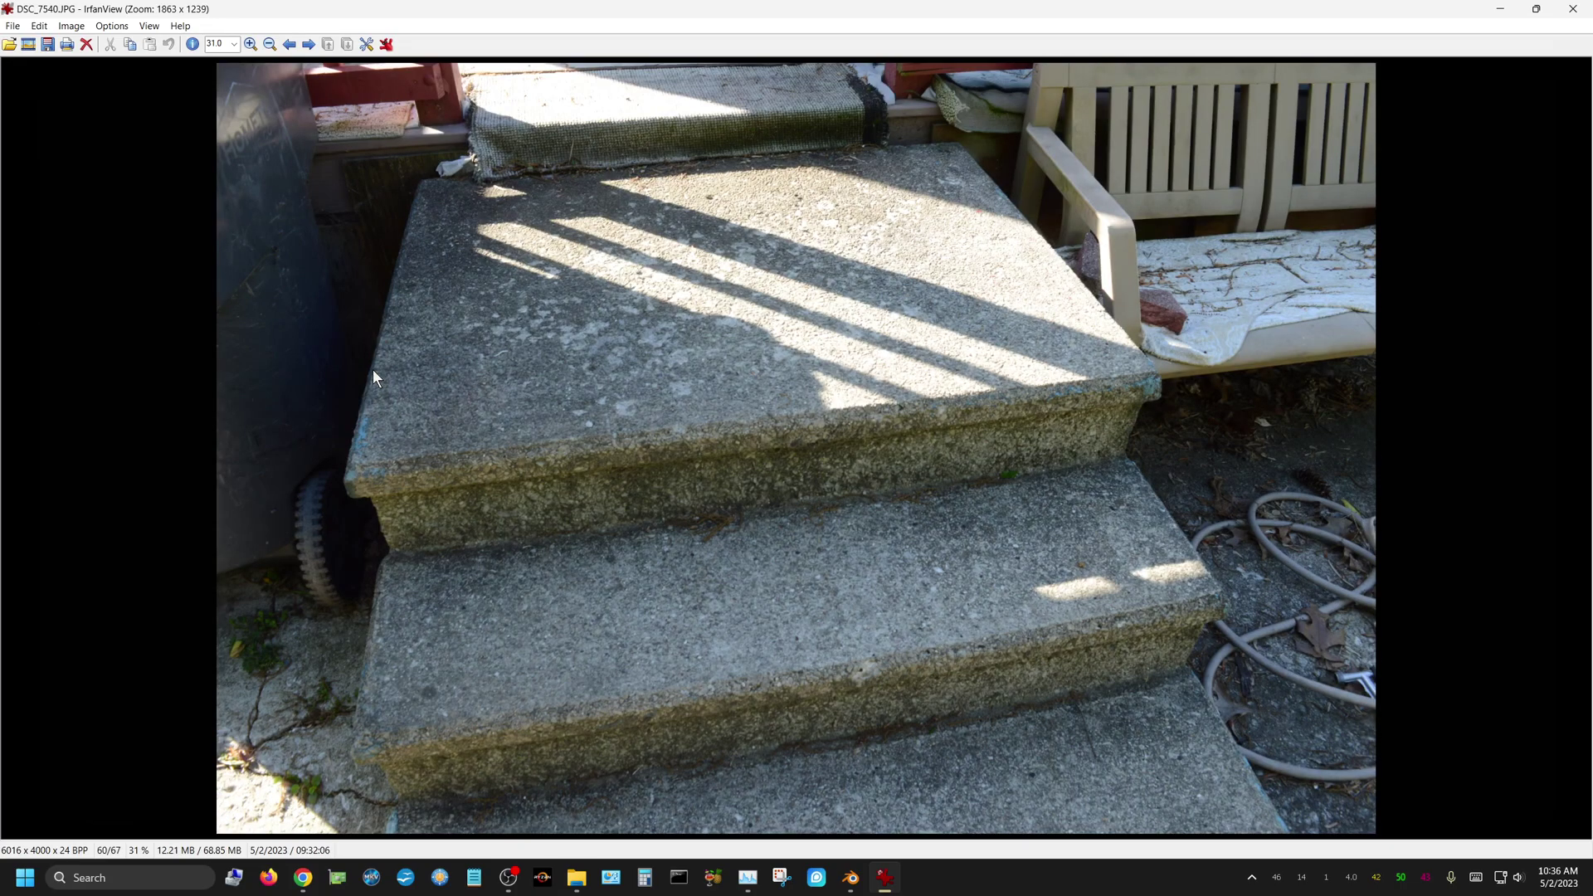
key(Right)
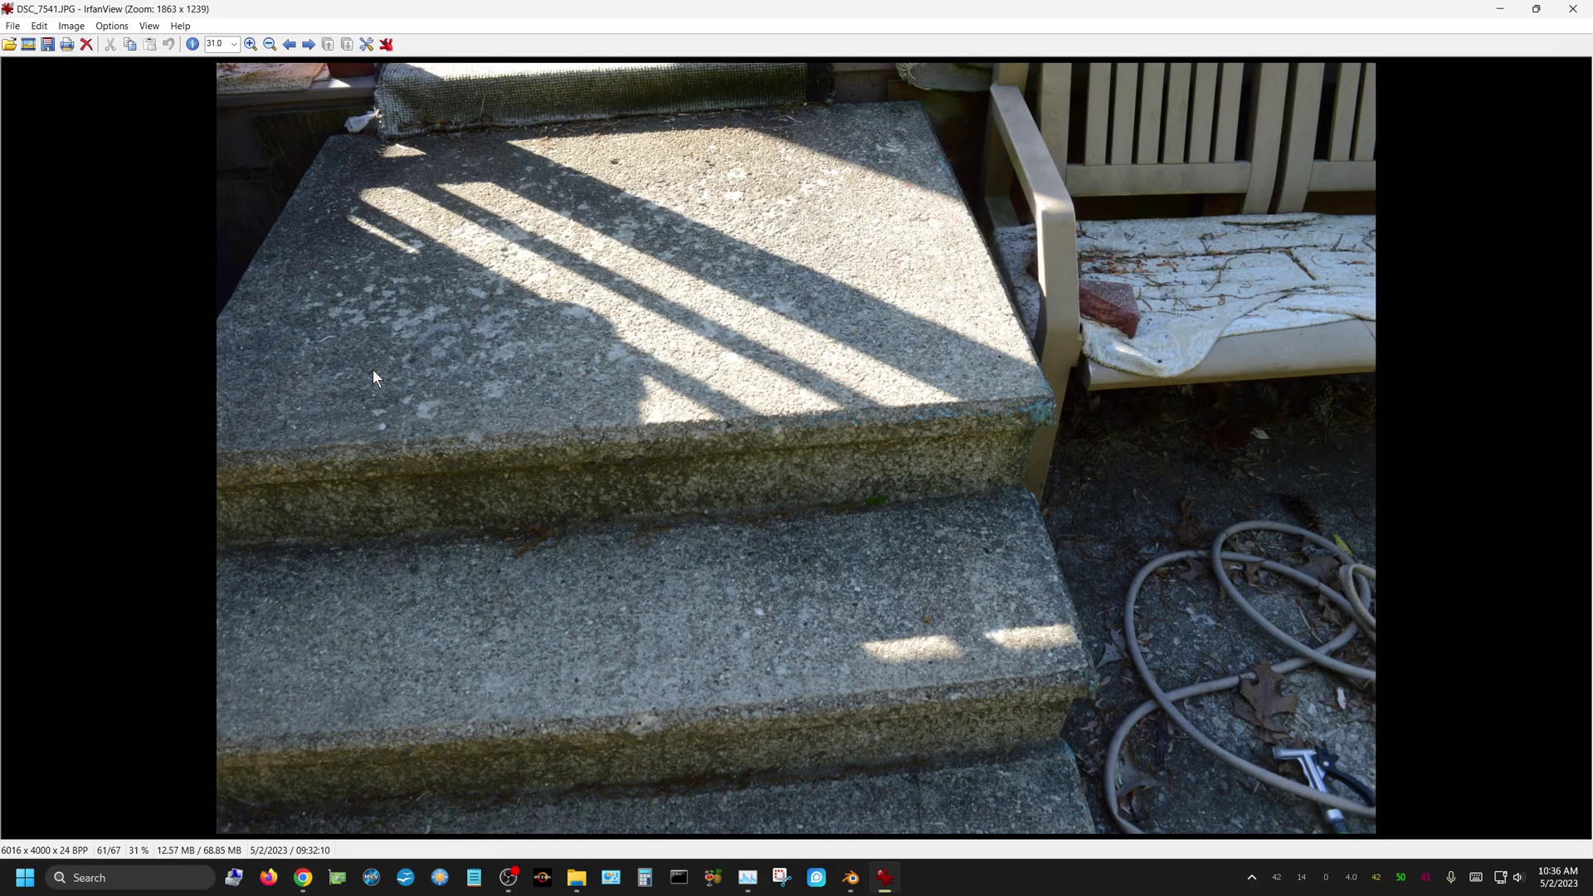
key(Right)
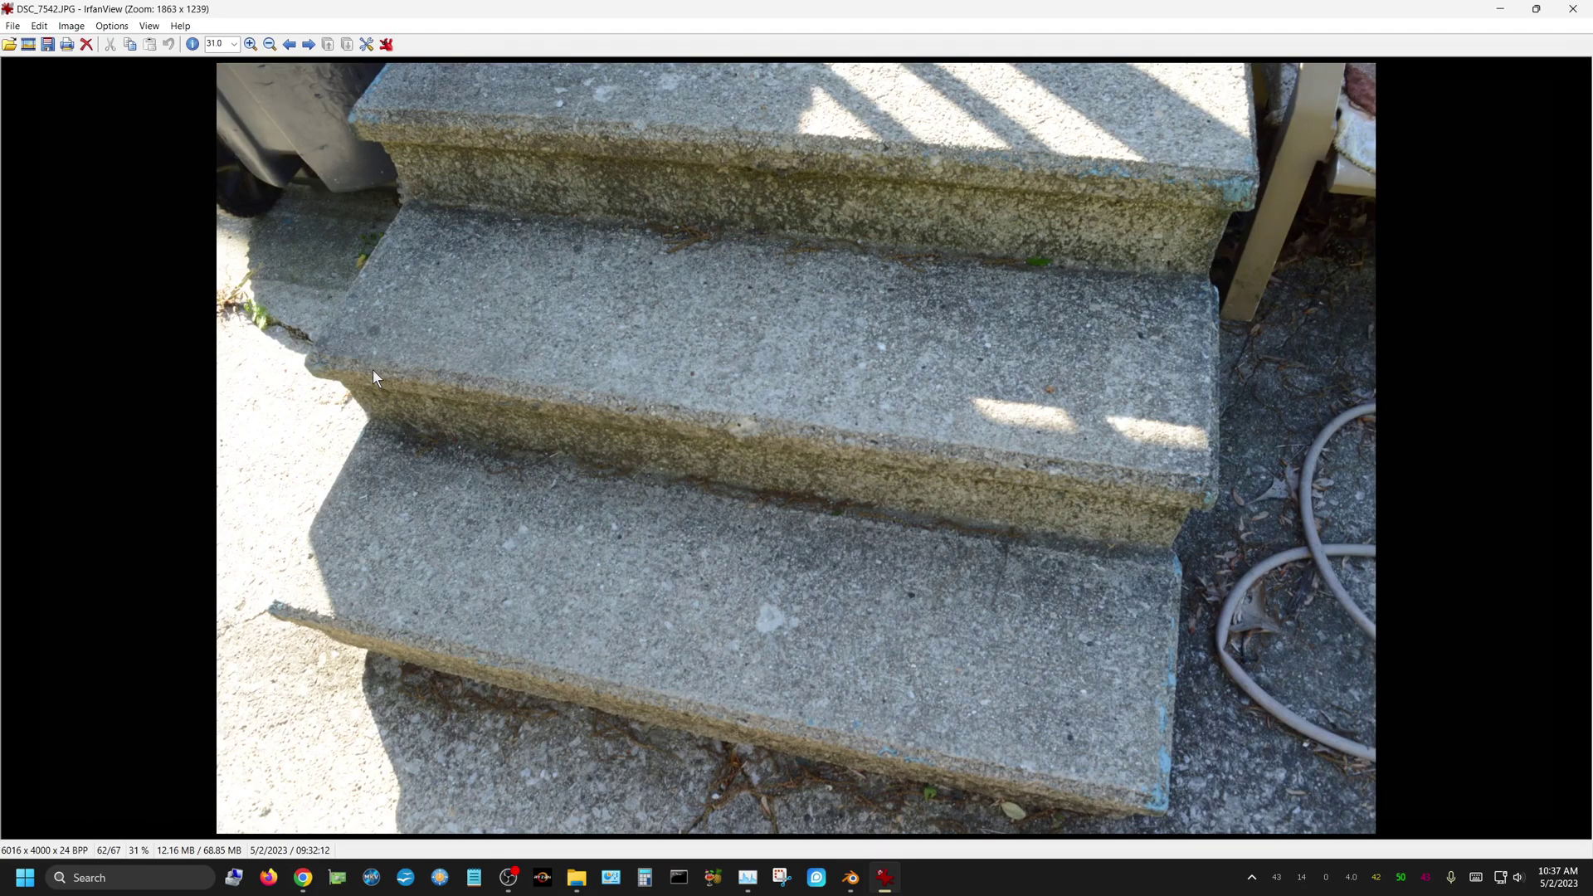
key(Right)
key(Right)
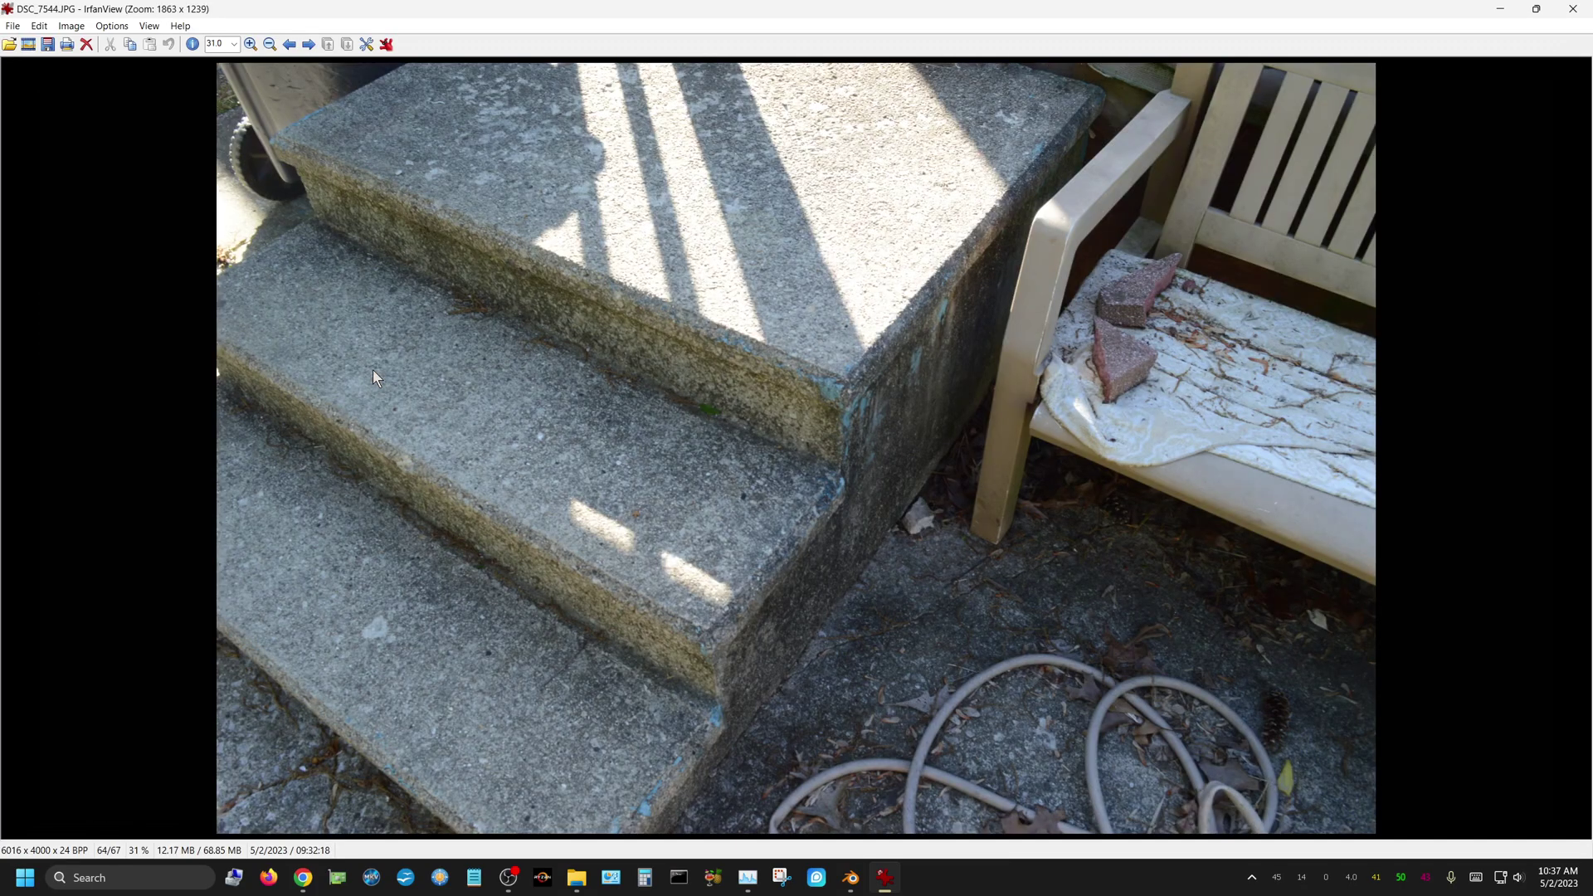
key(Right)
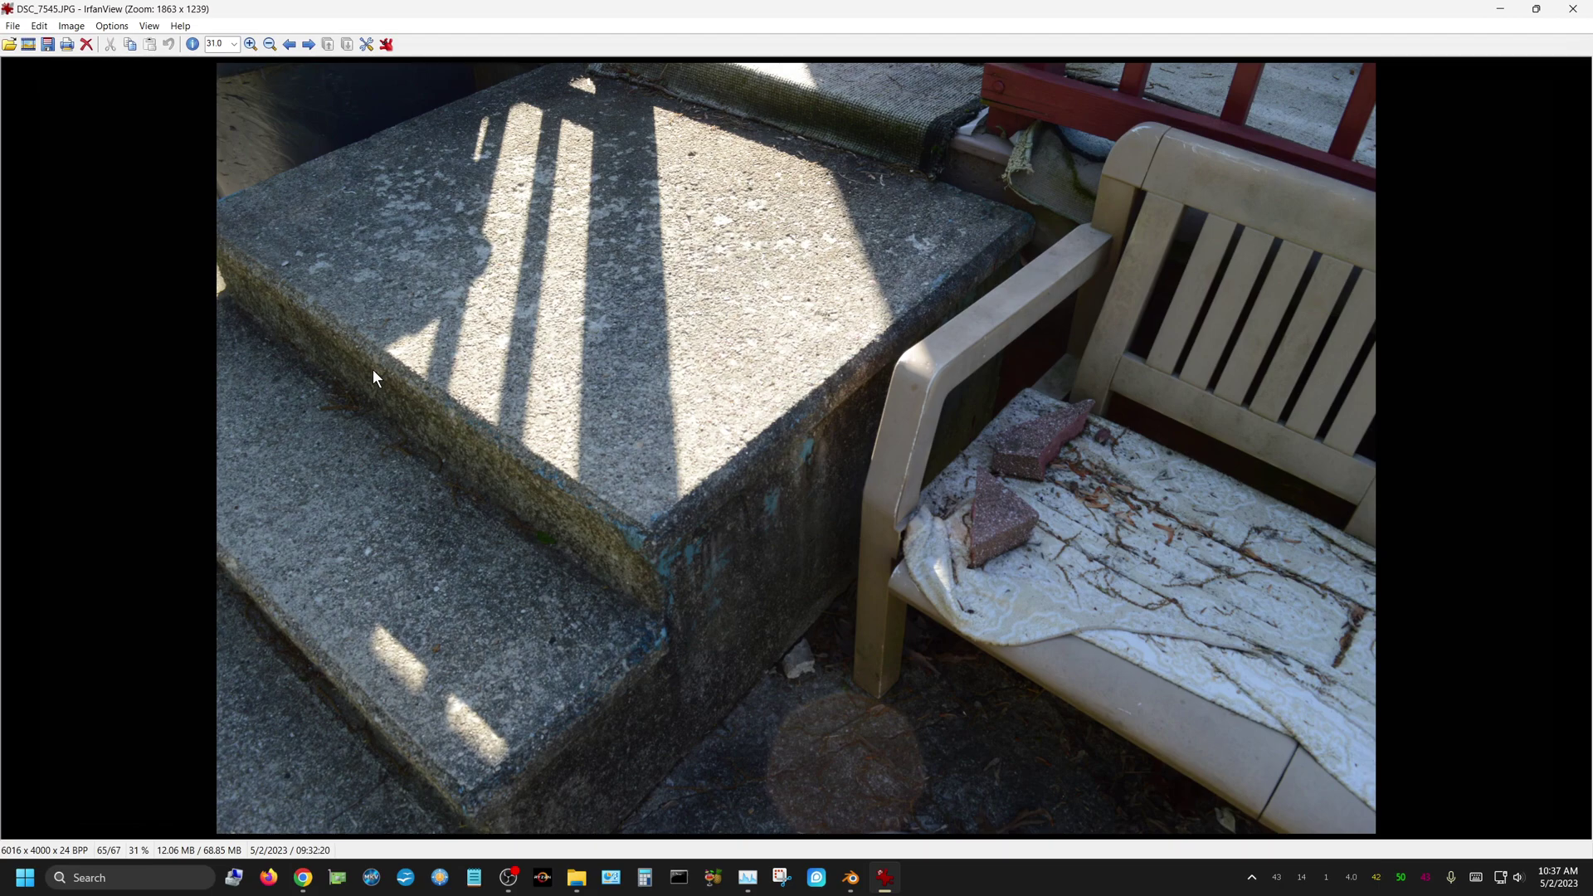
key(Right)
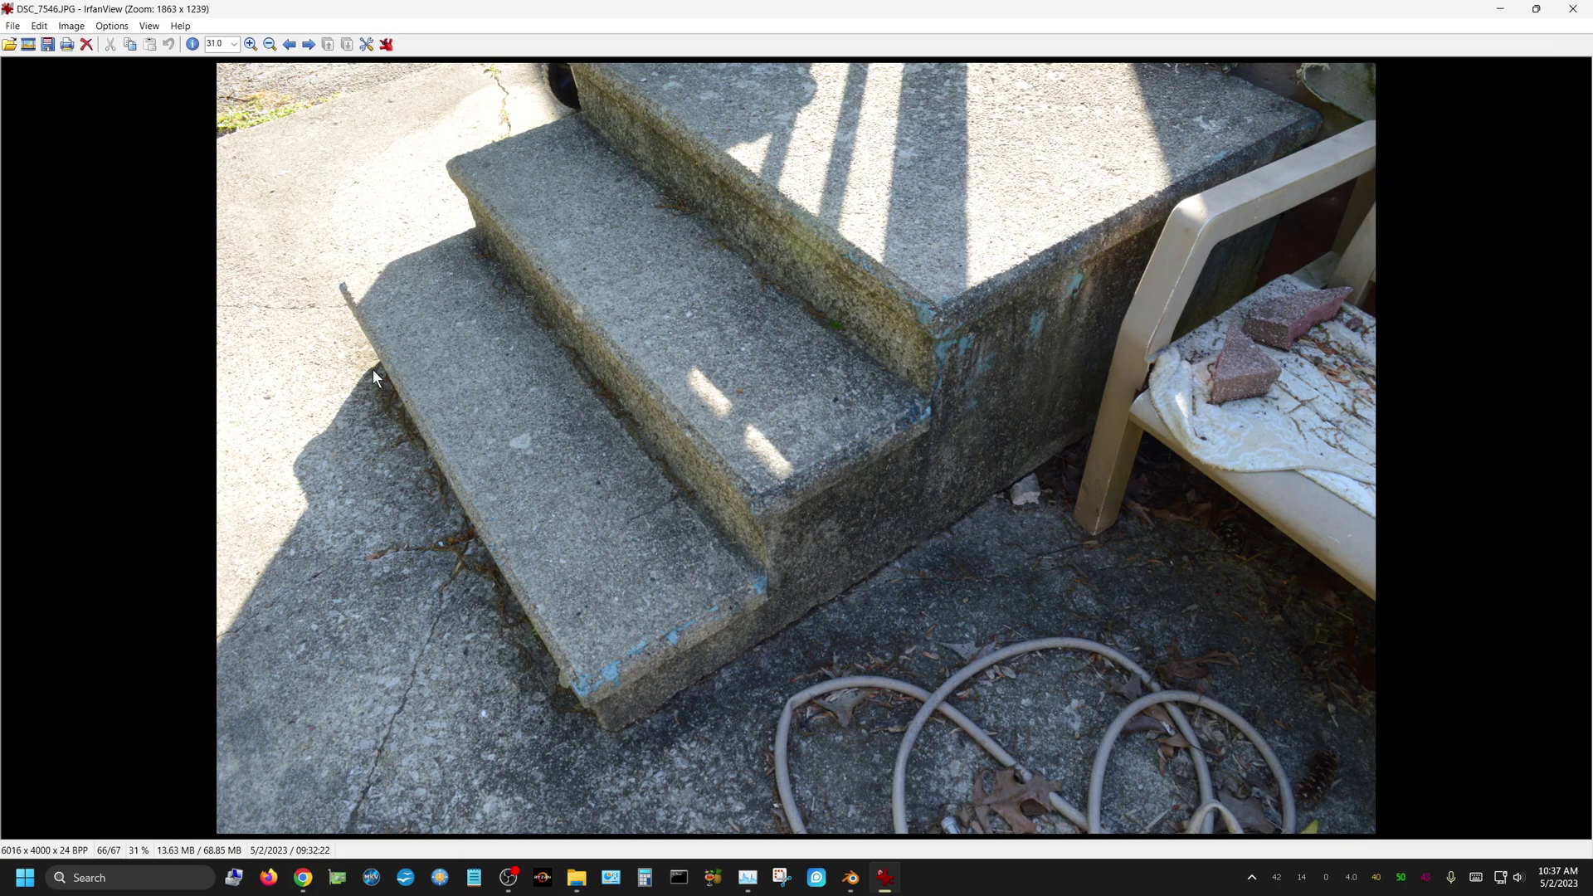
key(Right)
key(Right)
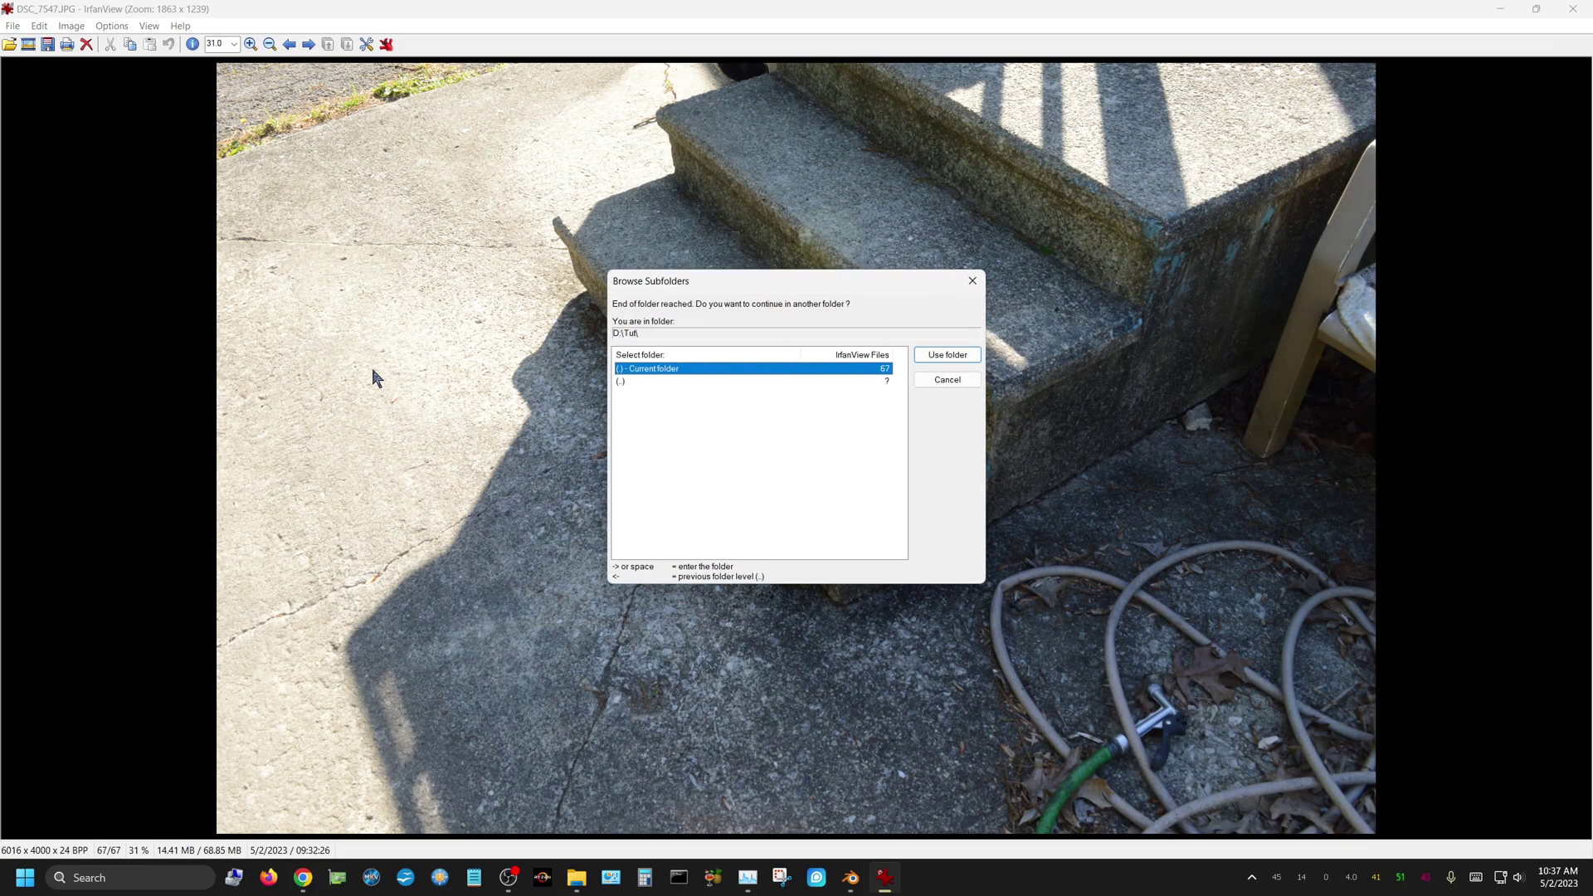
click(947, 379)
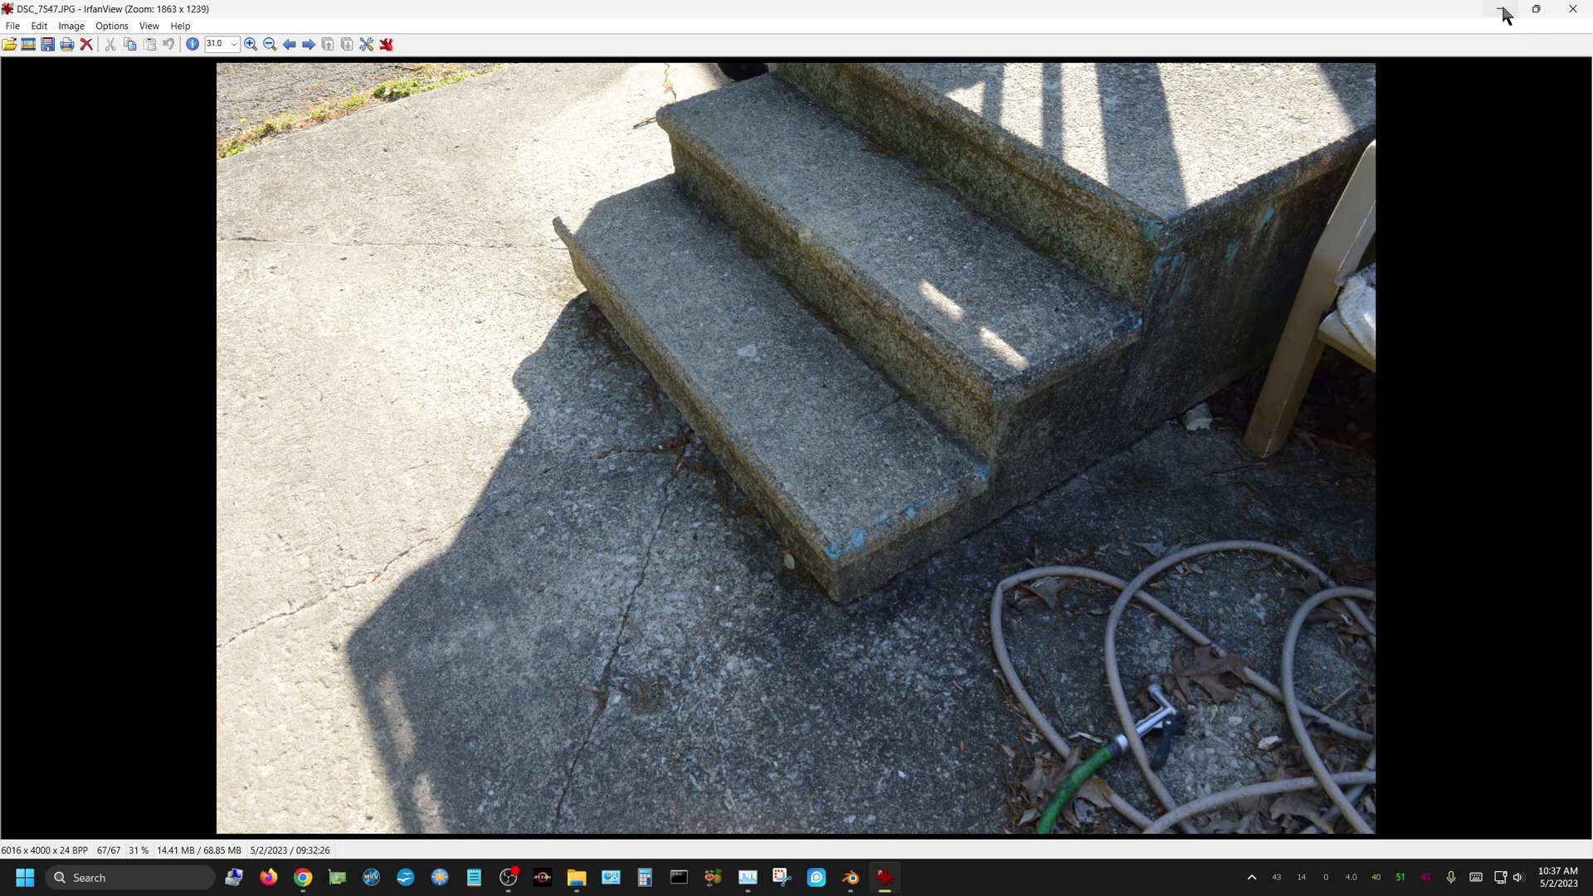
Close IrfanView, open Stand Alone Builds\Meshroom-2023.1.0 in File Explorer, and minimize the browser
click(1570, 10)
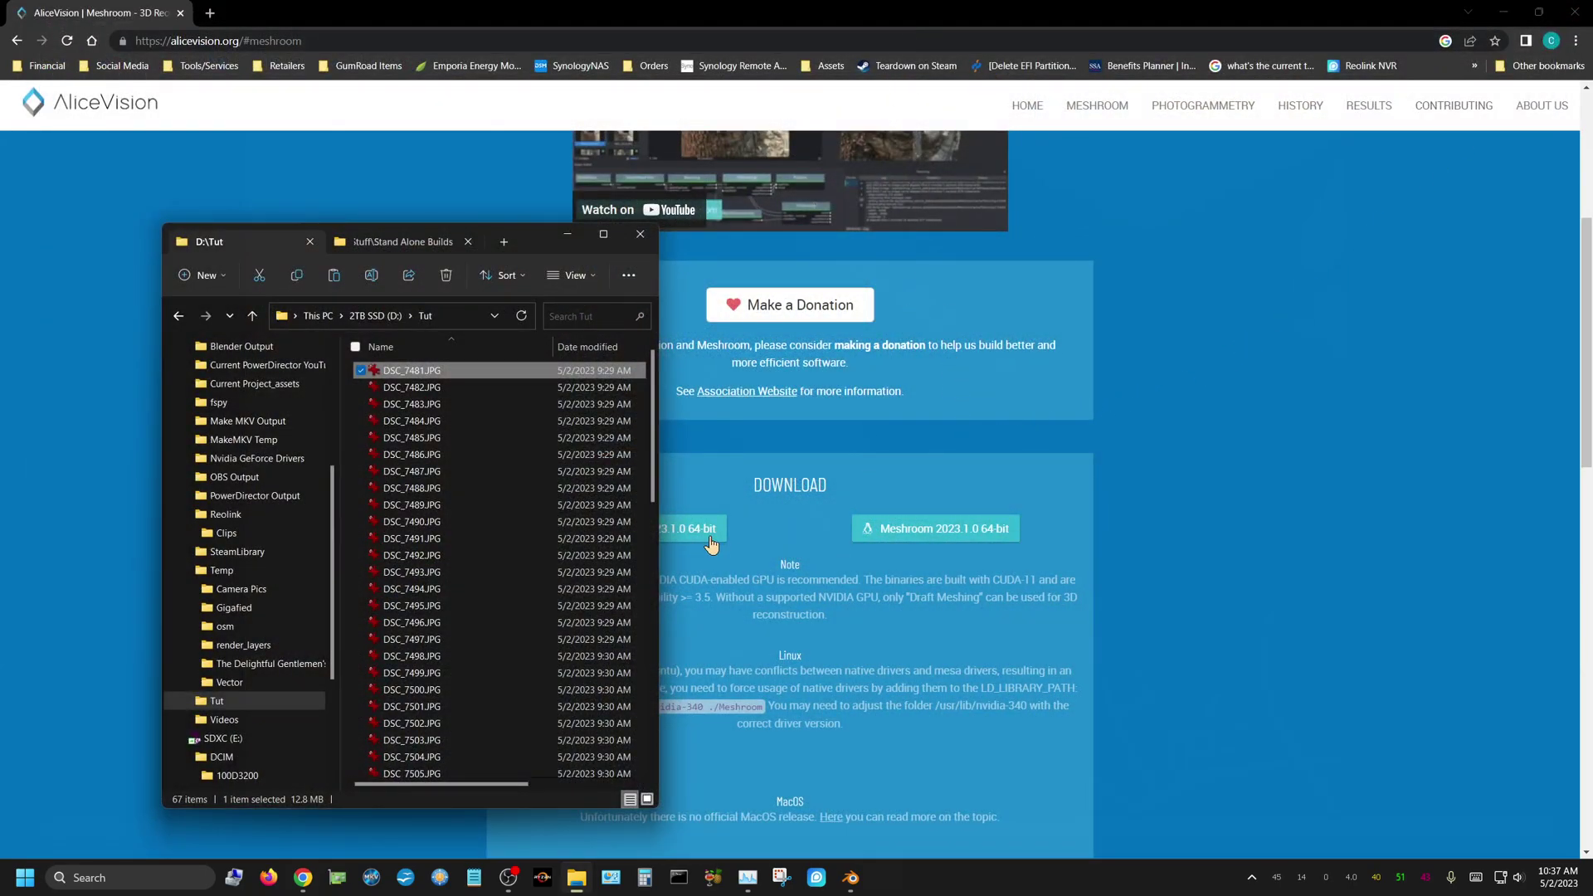
click(417, 241)
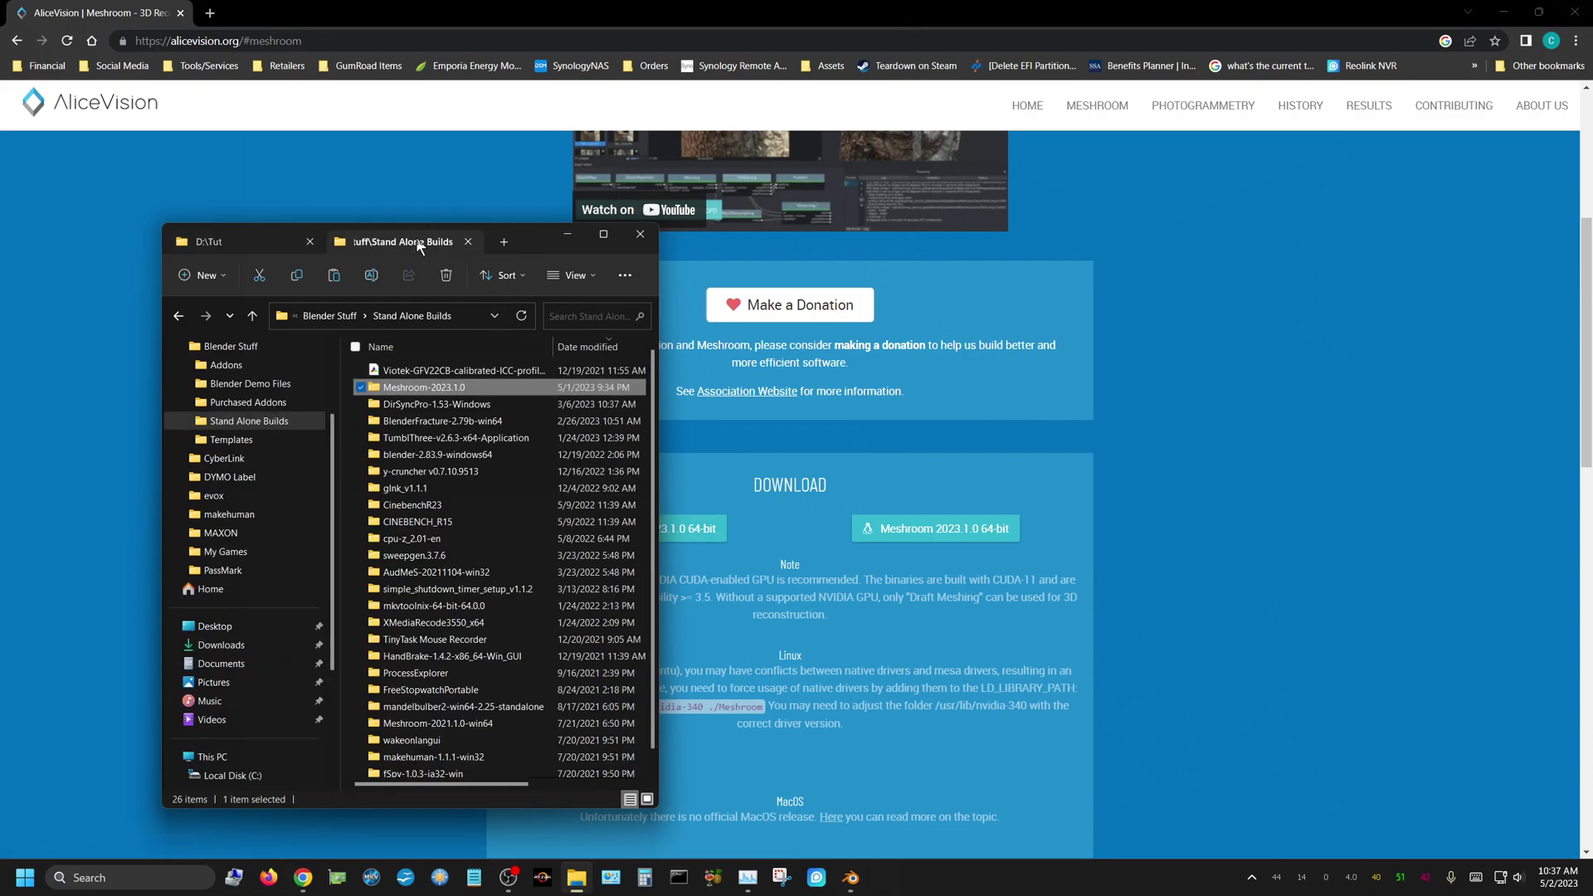
double_click(375, 390)
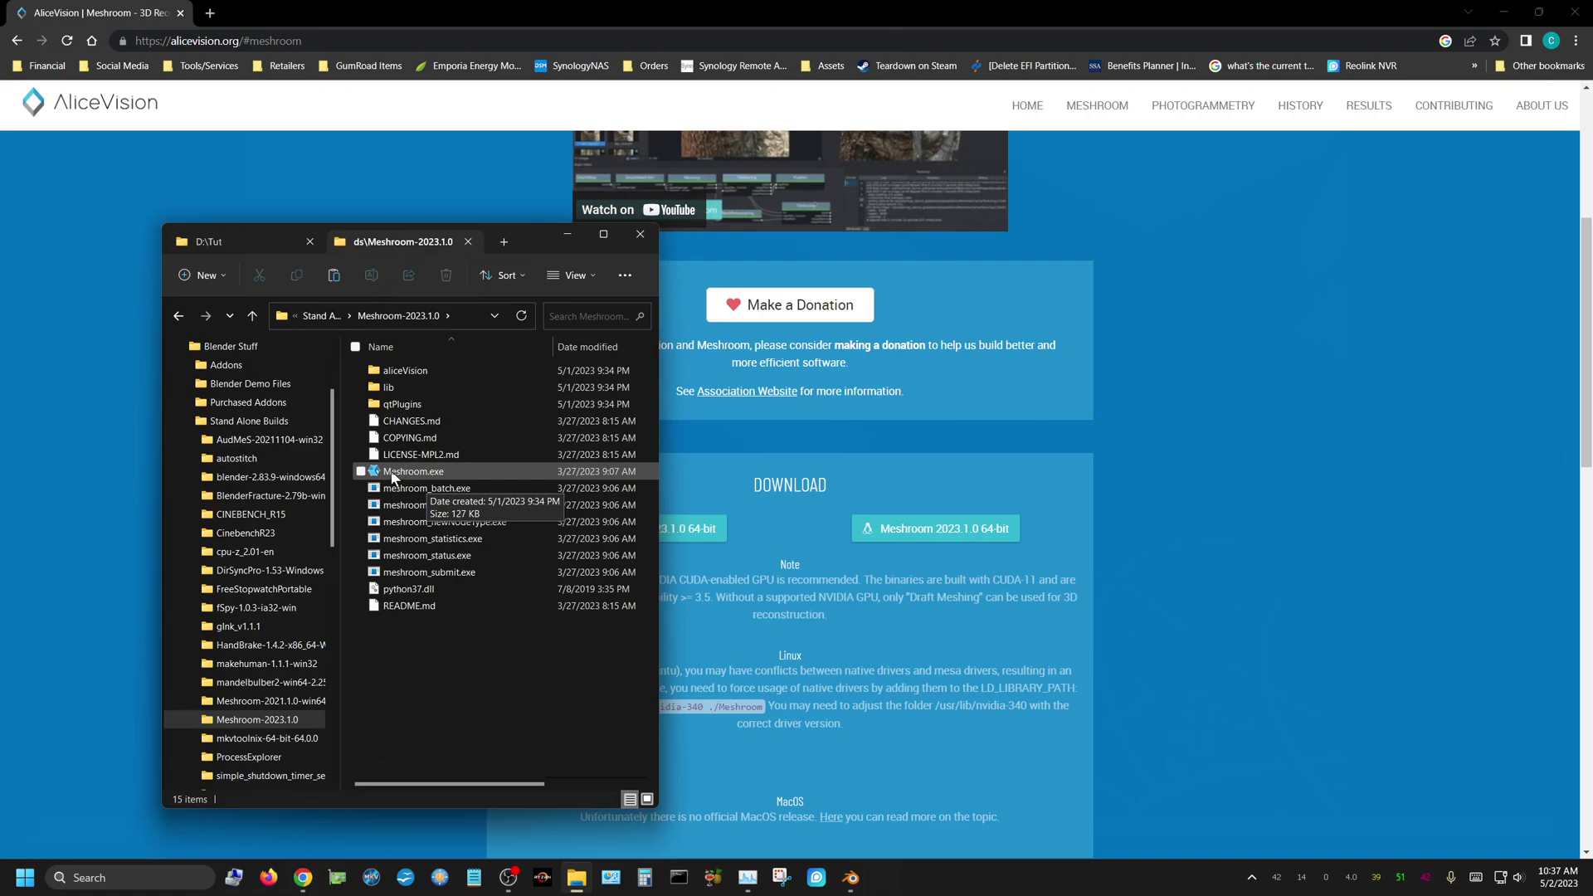
click(1504, 12)
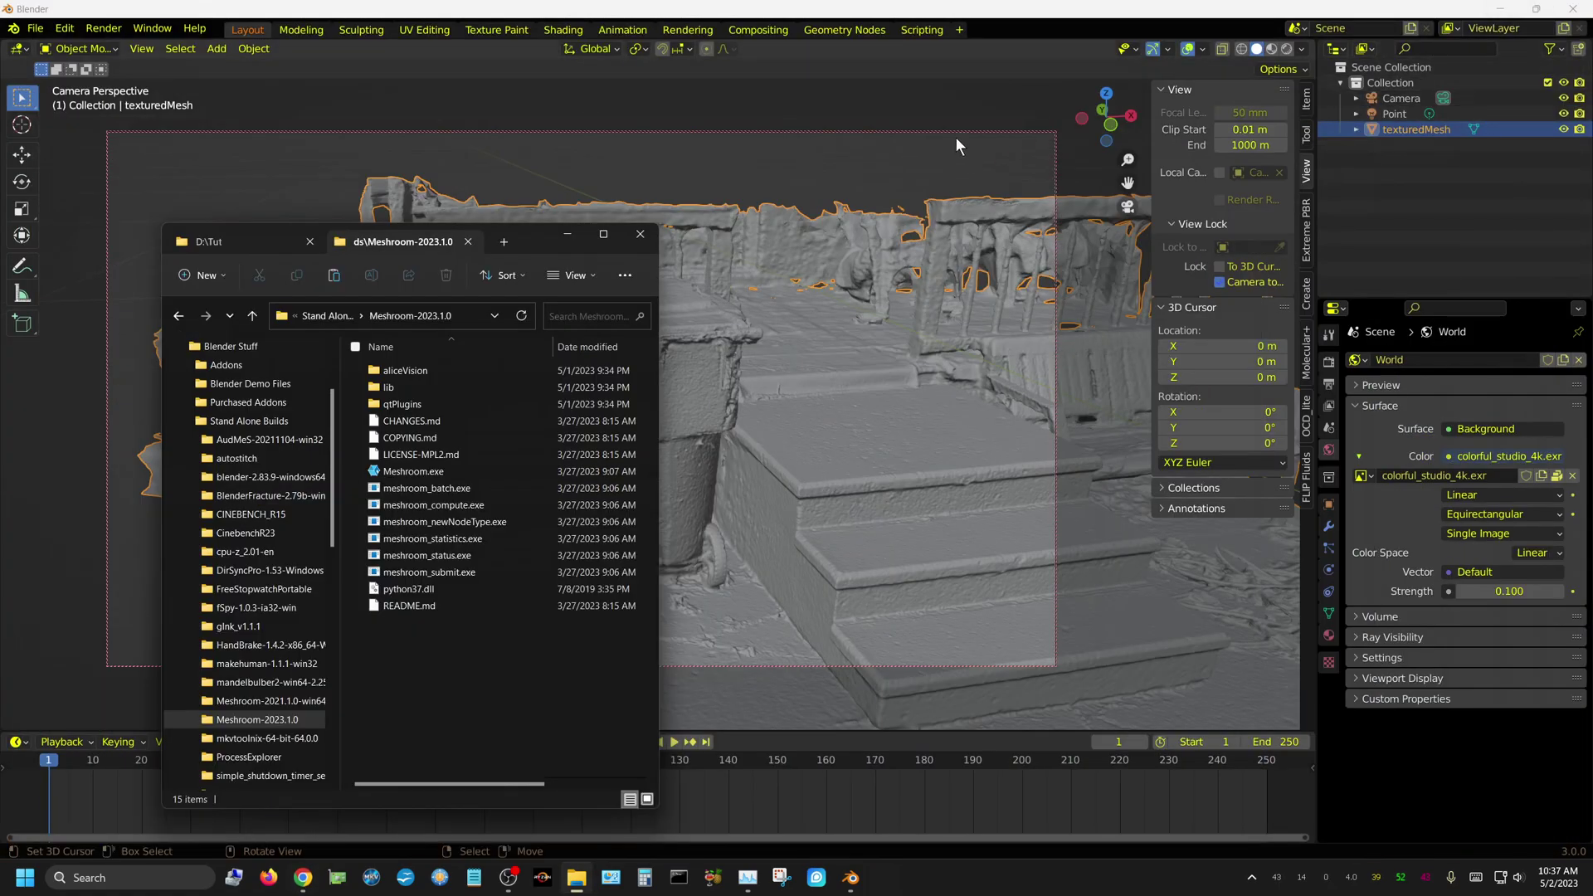
Bring Blender in front of File Explorer, showing the scanned deck mesh through the camera
click(938, 8)
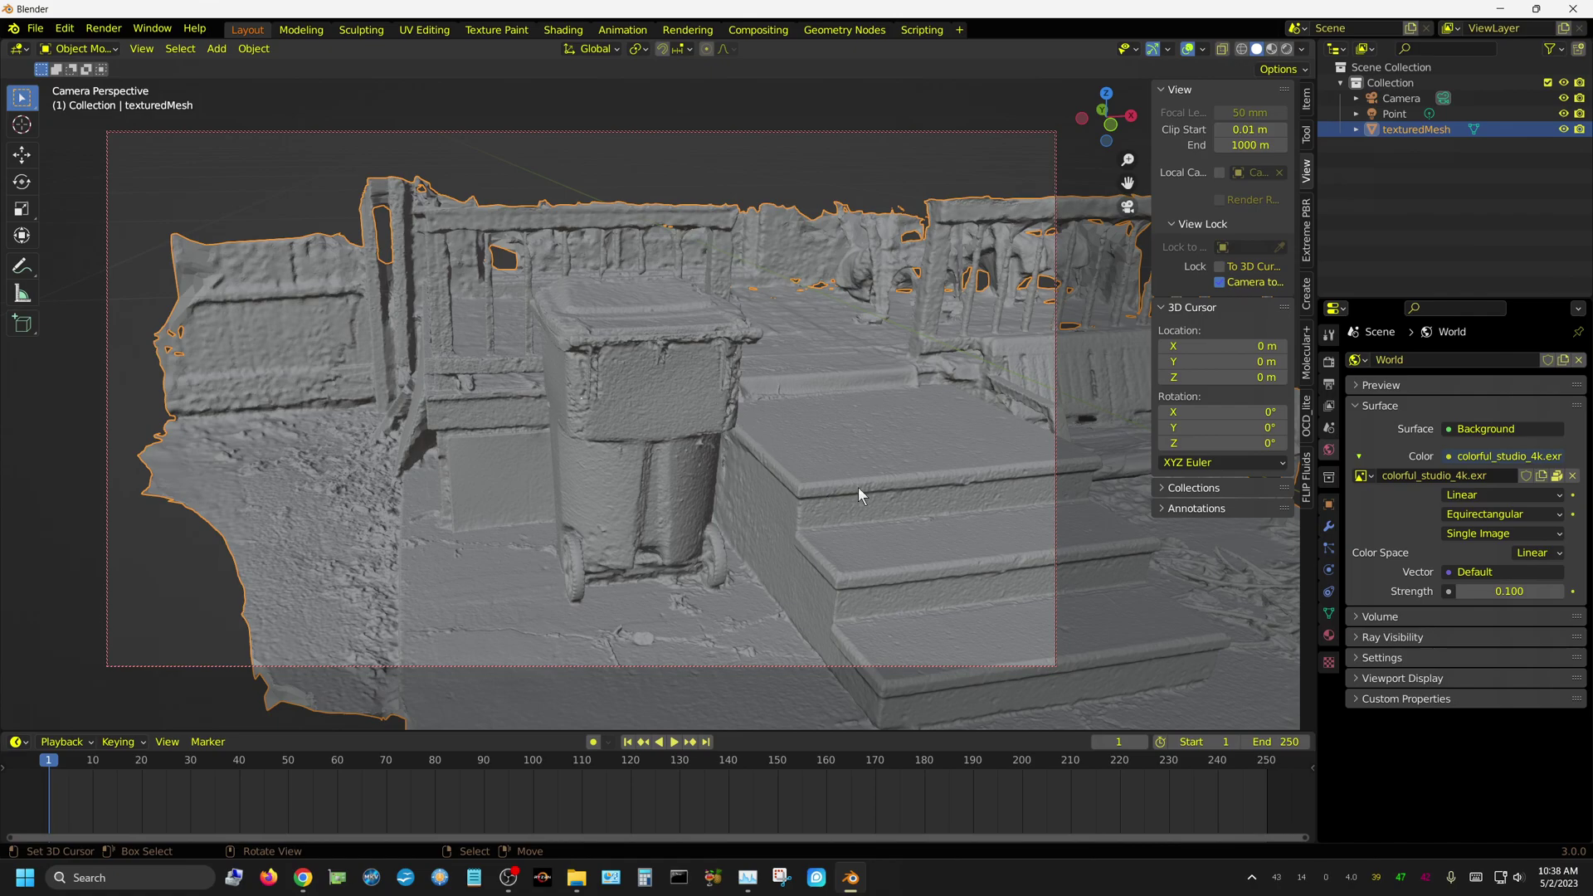
Switch the scan to Material Preview, then Rendered shading, orbiting around it
click(1272, 49)
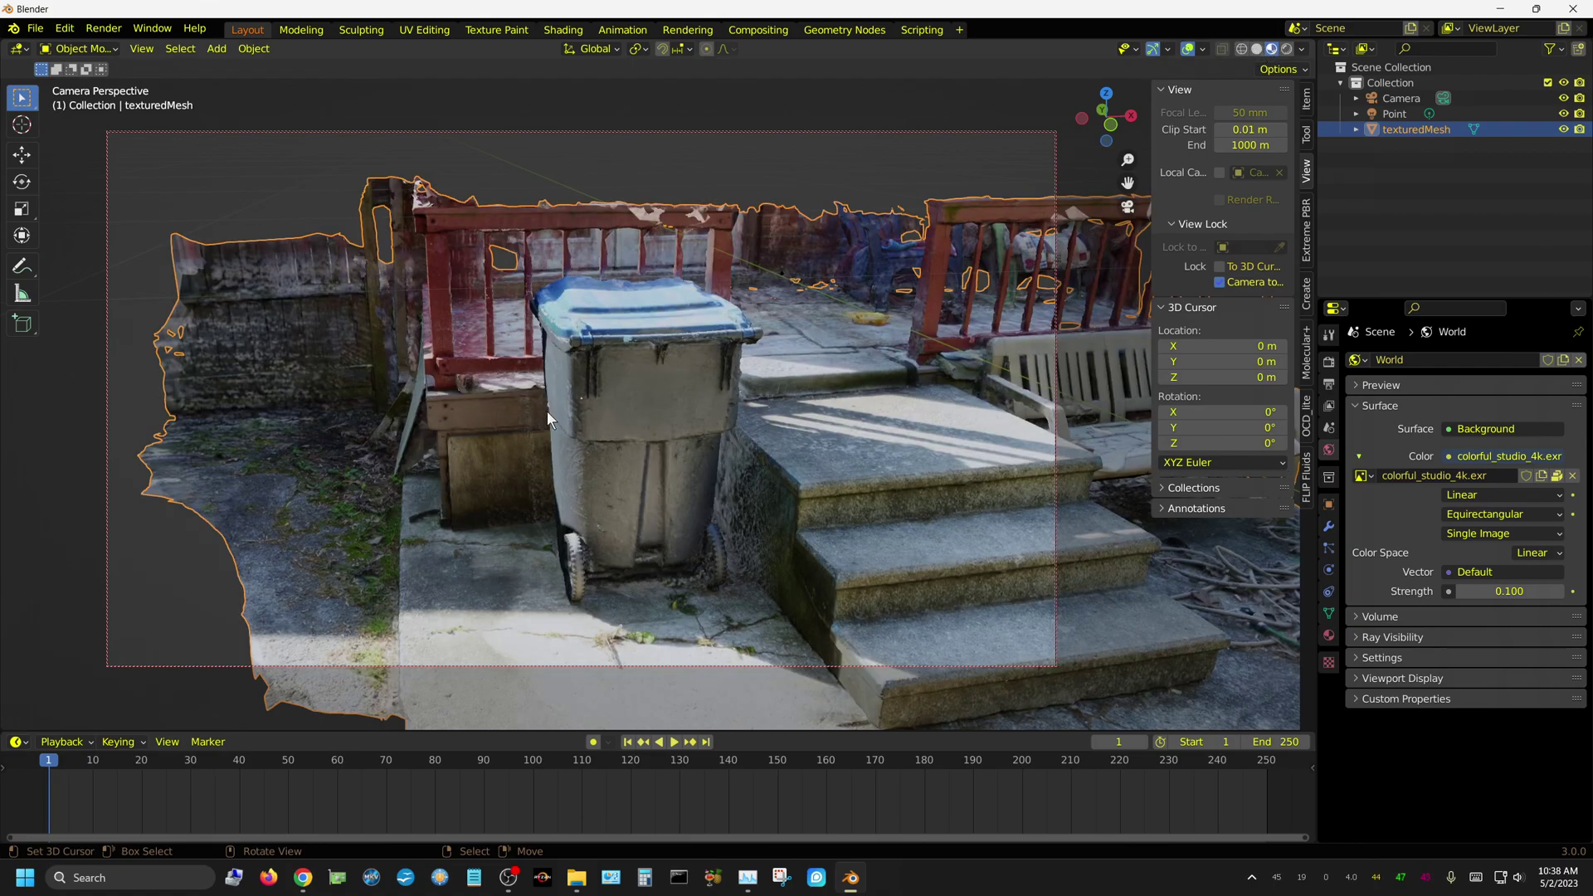
middle_drag(560, 447, 508, 485)
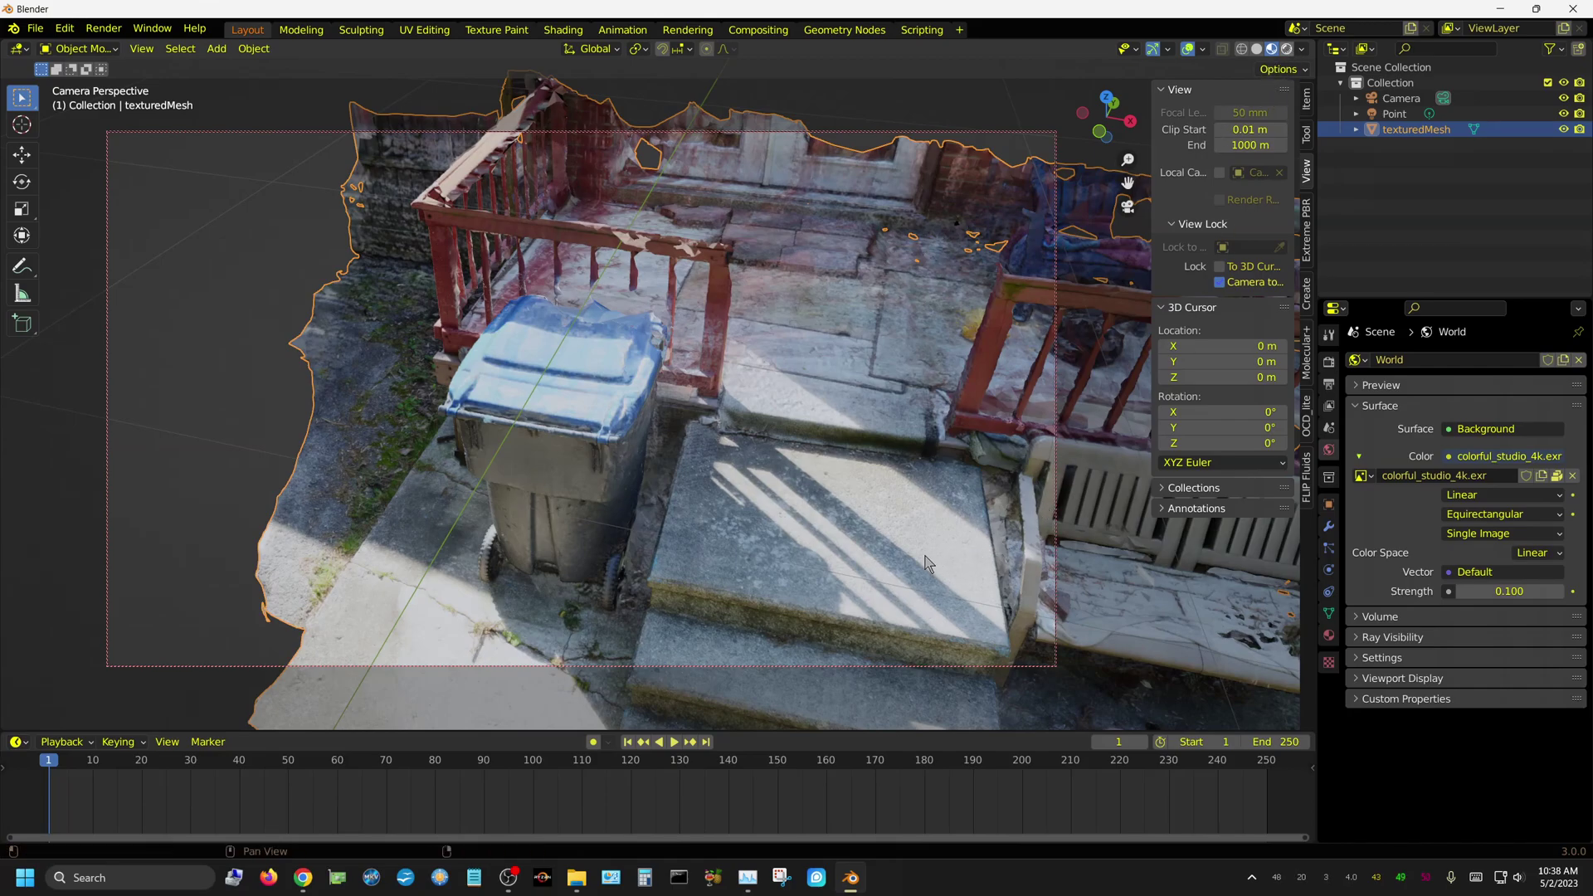
key(z)
key(8)
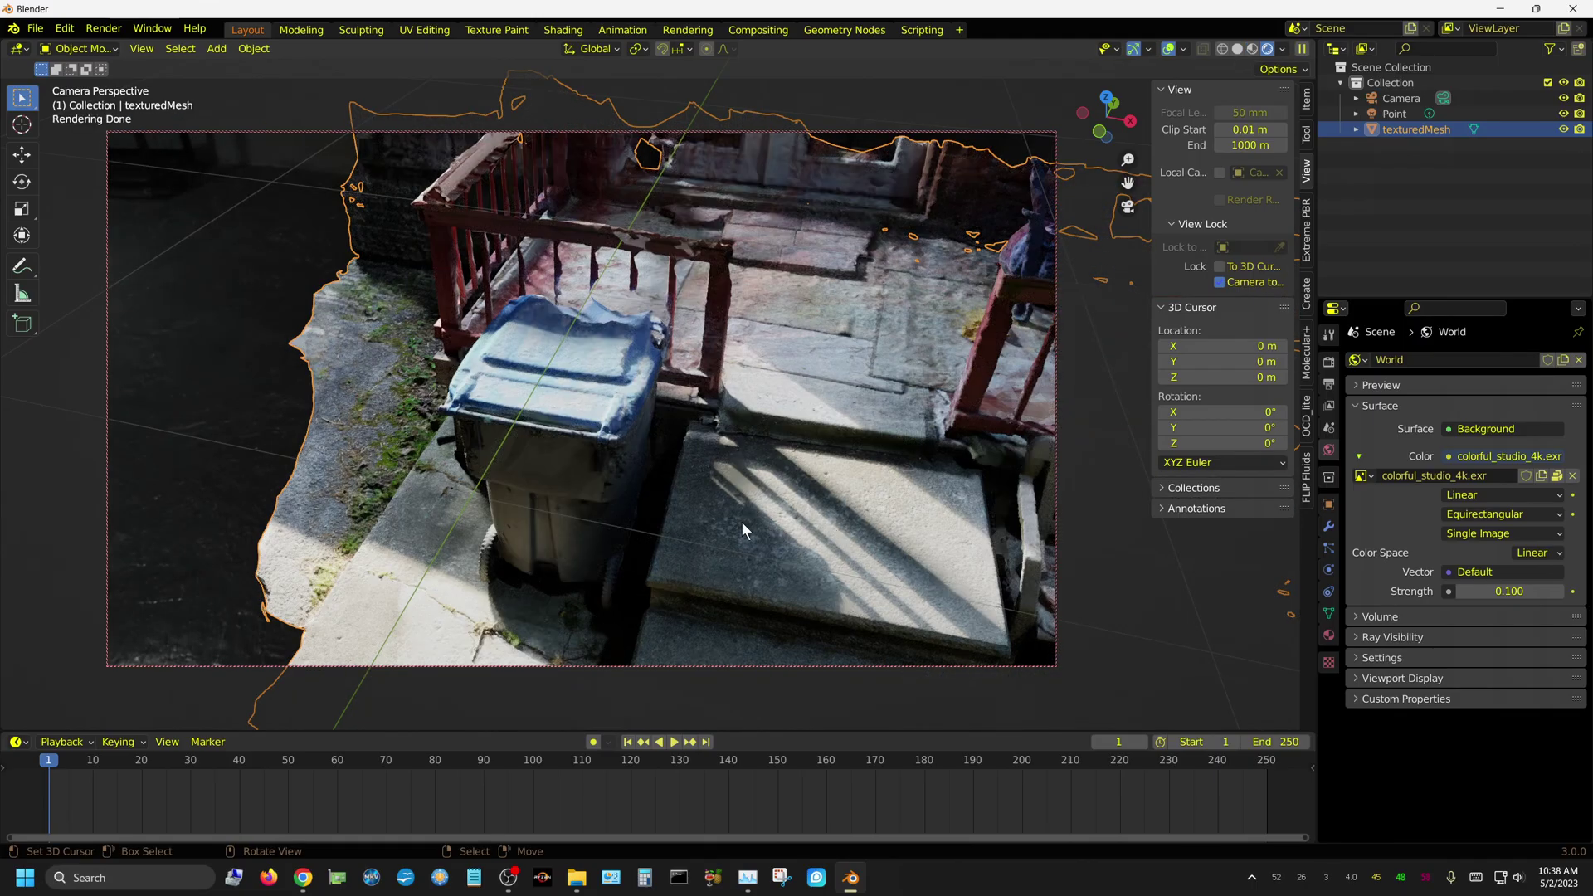
middle_drag(743, 529, 784, 491)
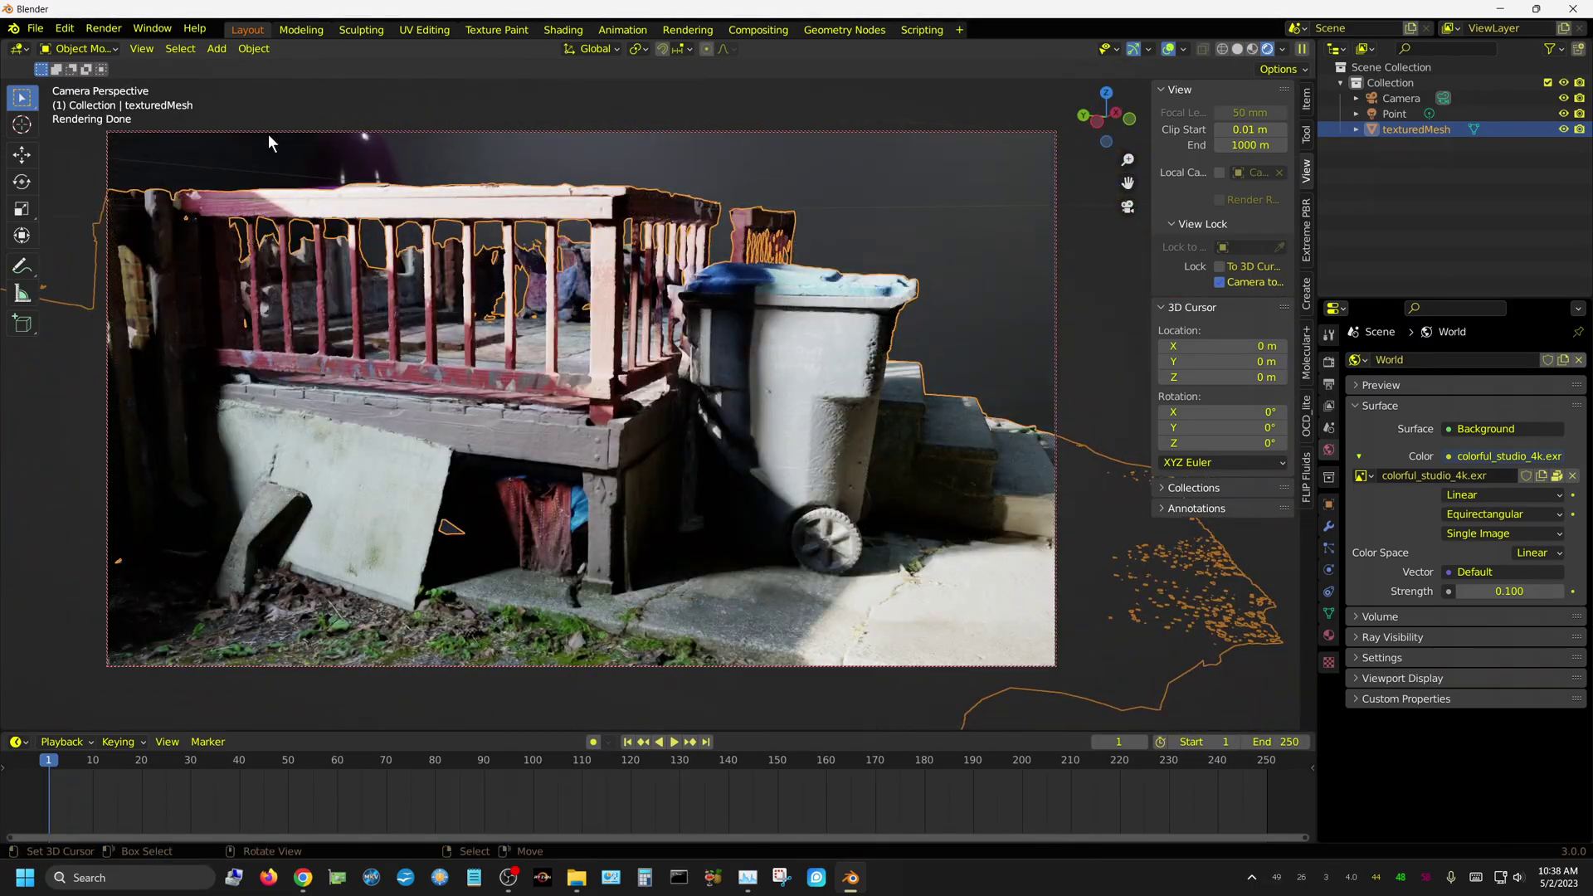
middle_drag(635, 399, 571, 401)
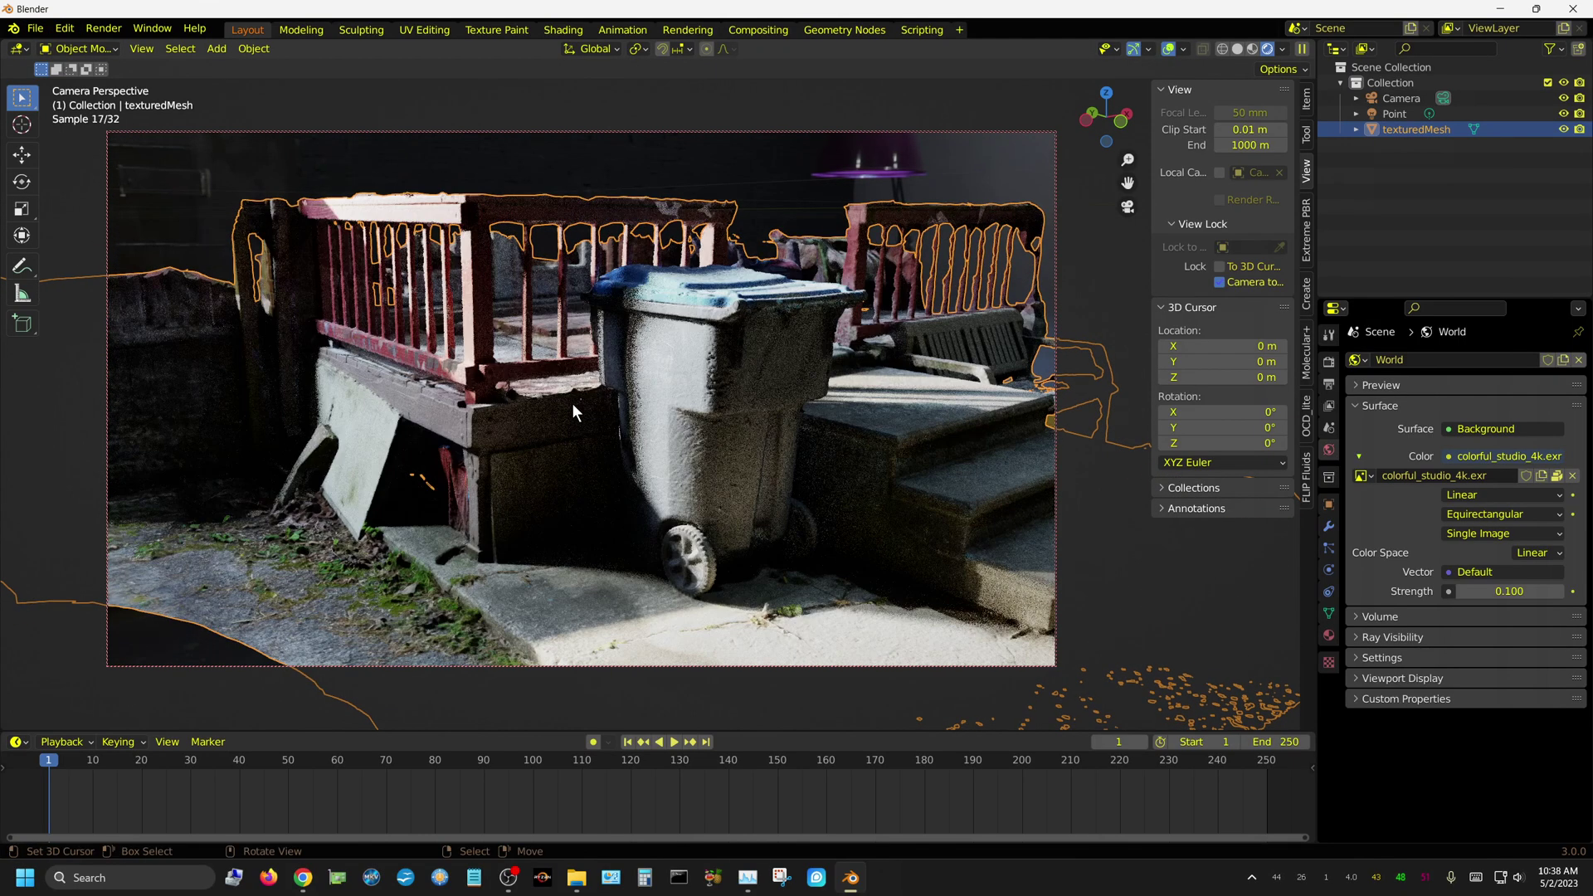
View the scan from the front, low side and above, and select the Point light
key(KP_1)
scroll(548, 272, down, 8)
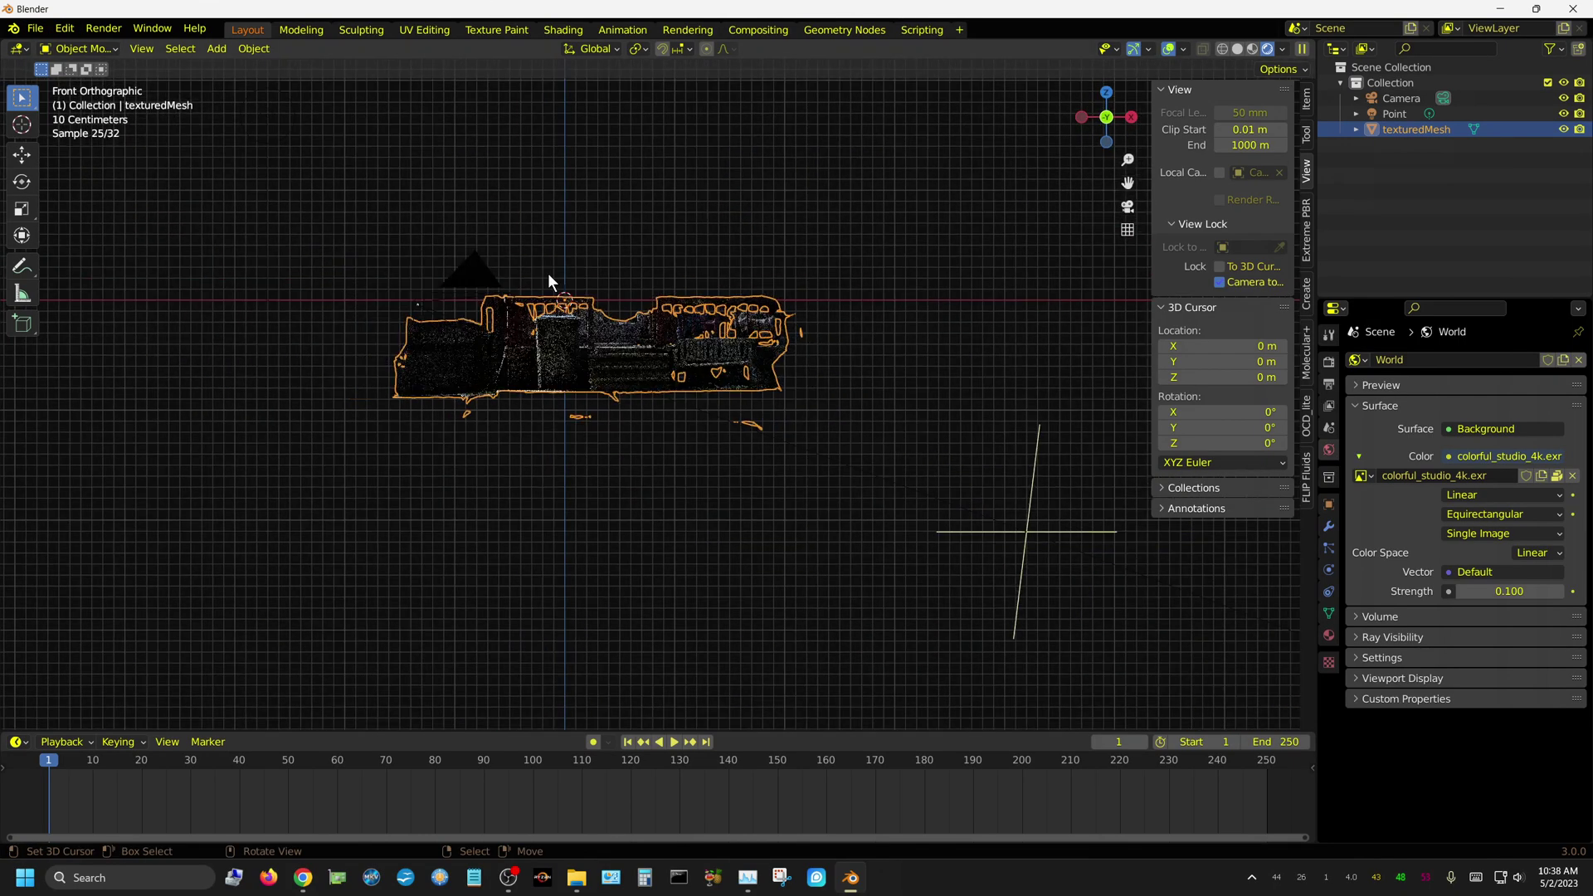
middle_drag(444, 266, 490, 375)
click(1392, 113)
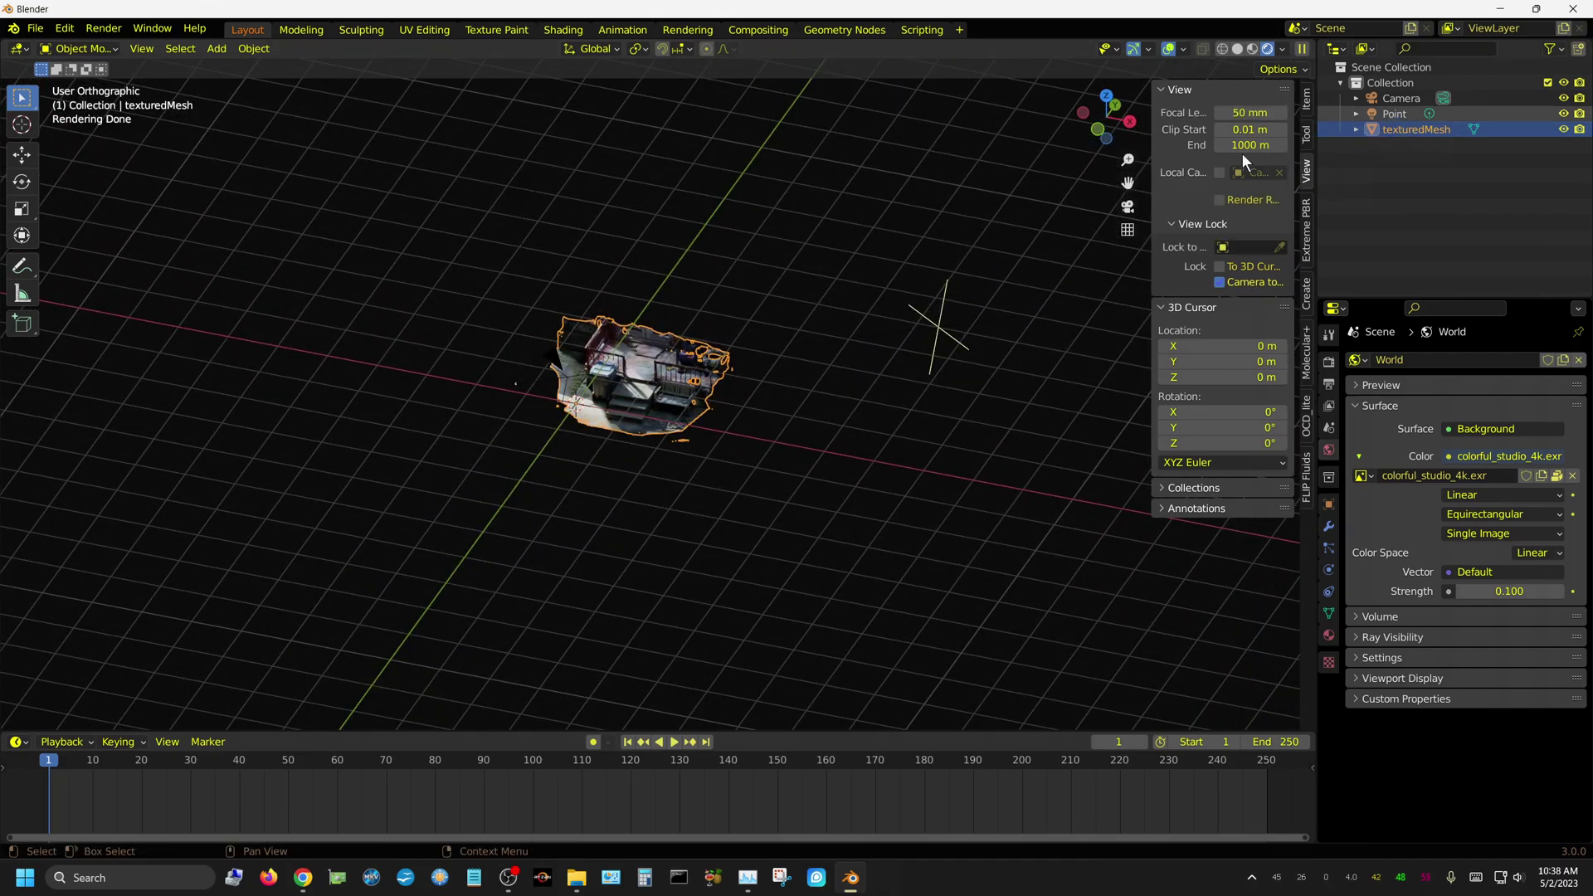
middle_drag(516, 201, 584, 378)
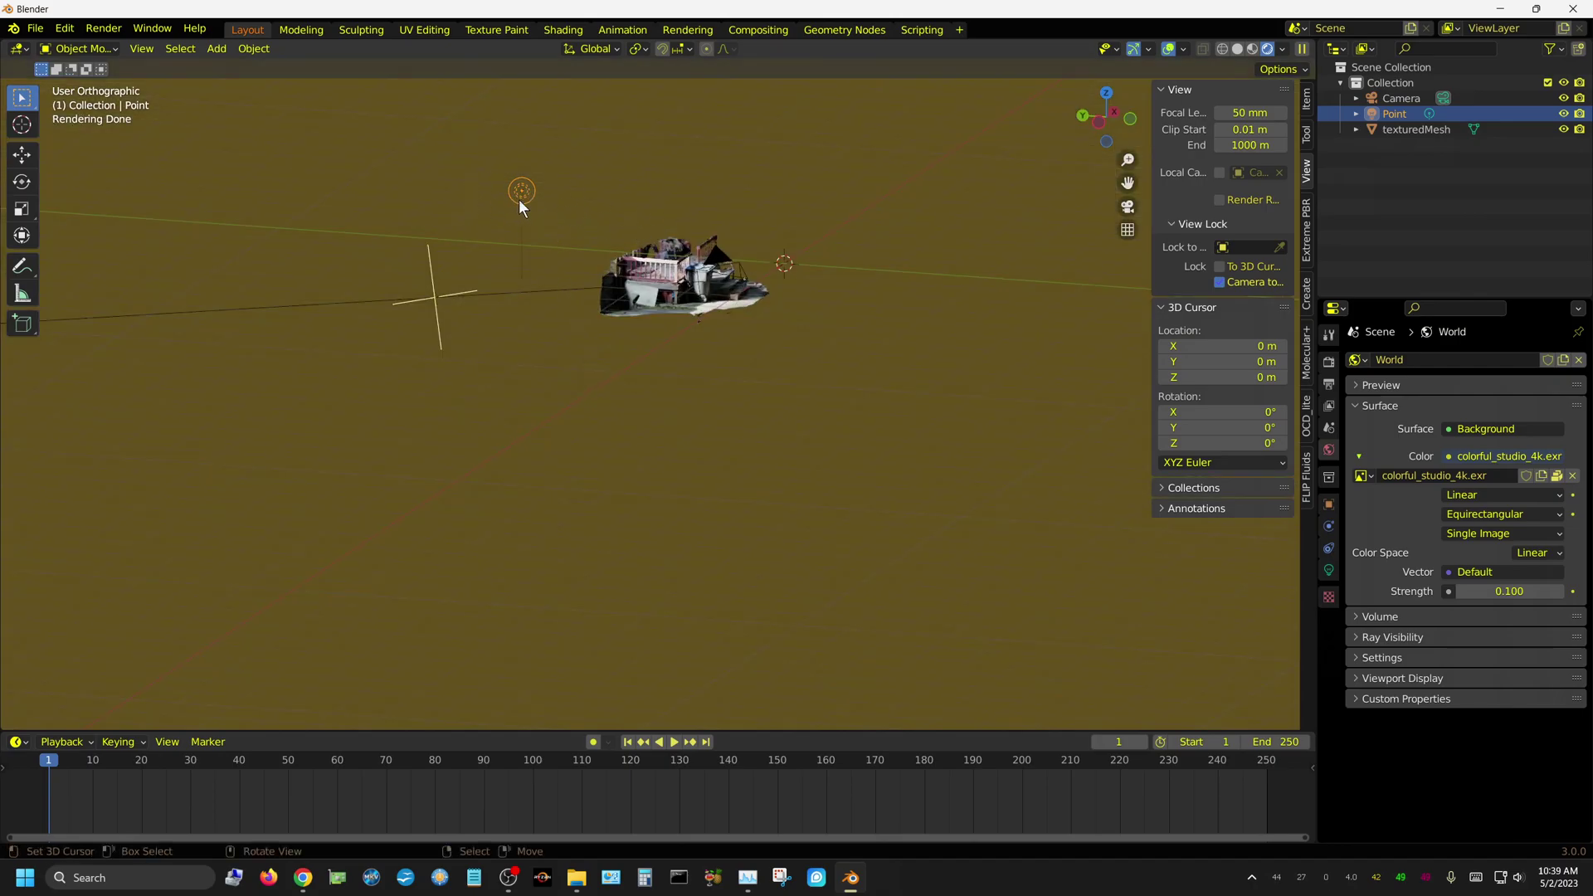
middle_drag(1027, 280, 702, 405)
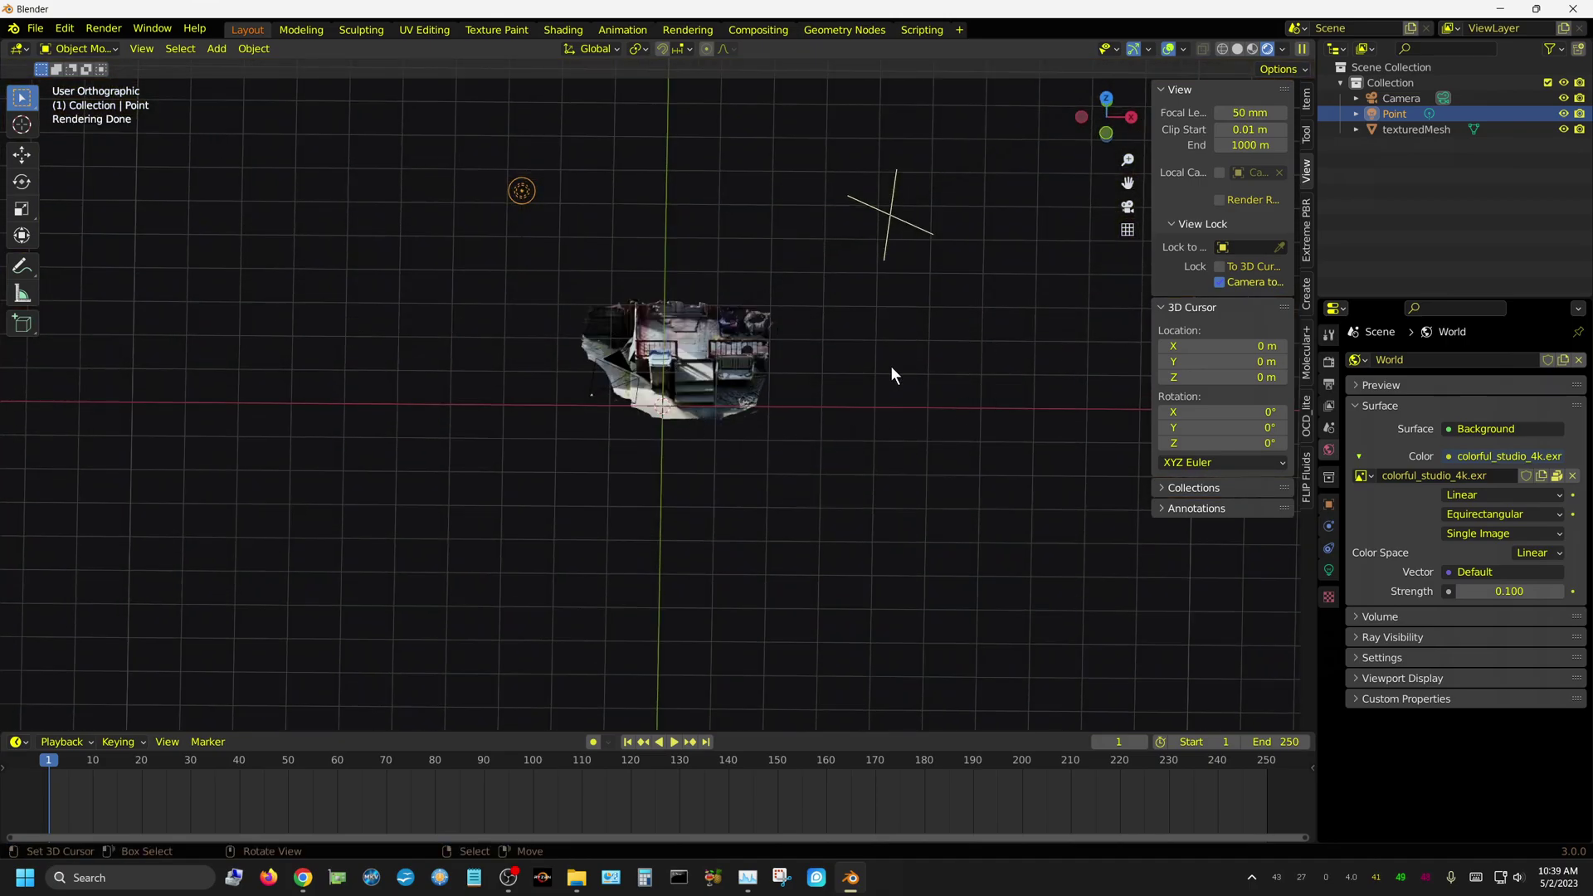
From camera view, cycle through Solid, Rendered and Wireframe shading, ending on Solid
key(KP_0)
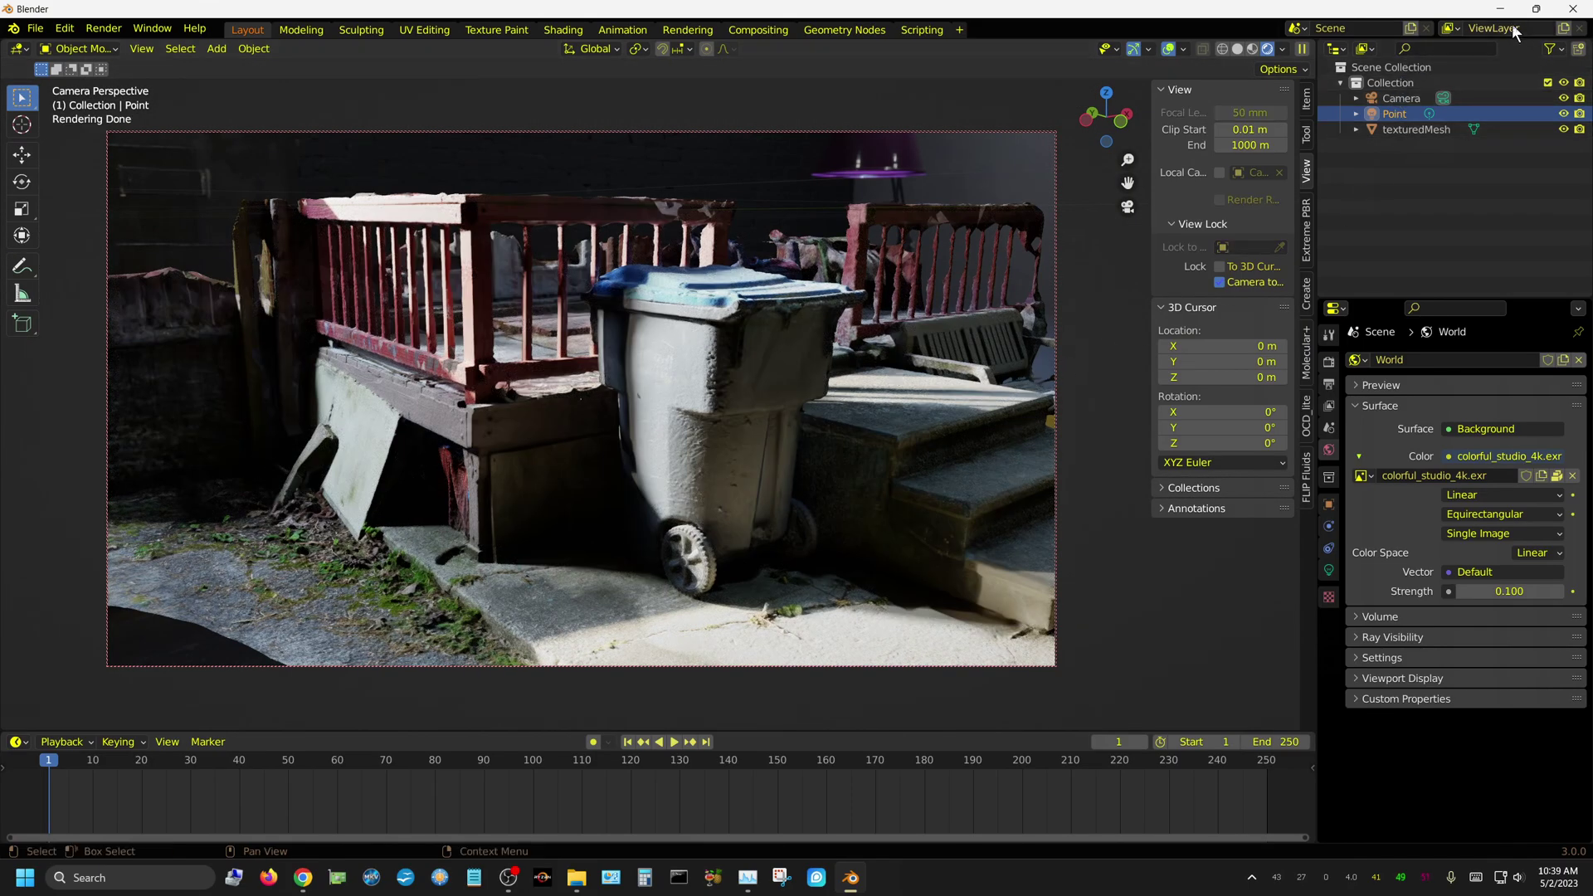
click(1237, 48)
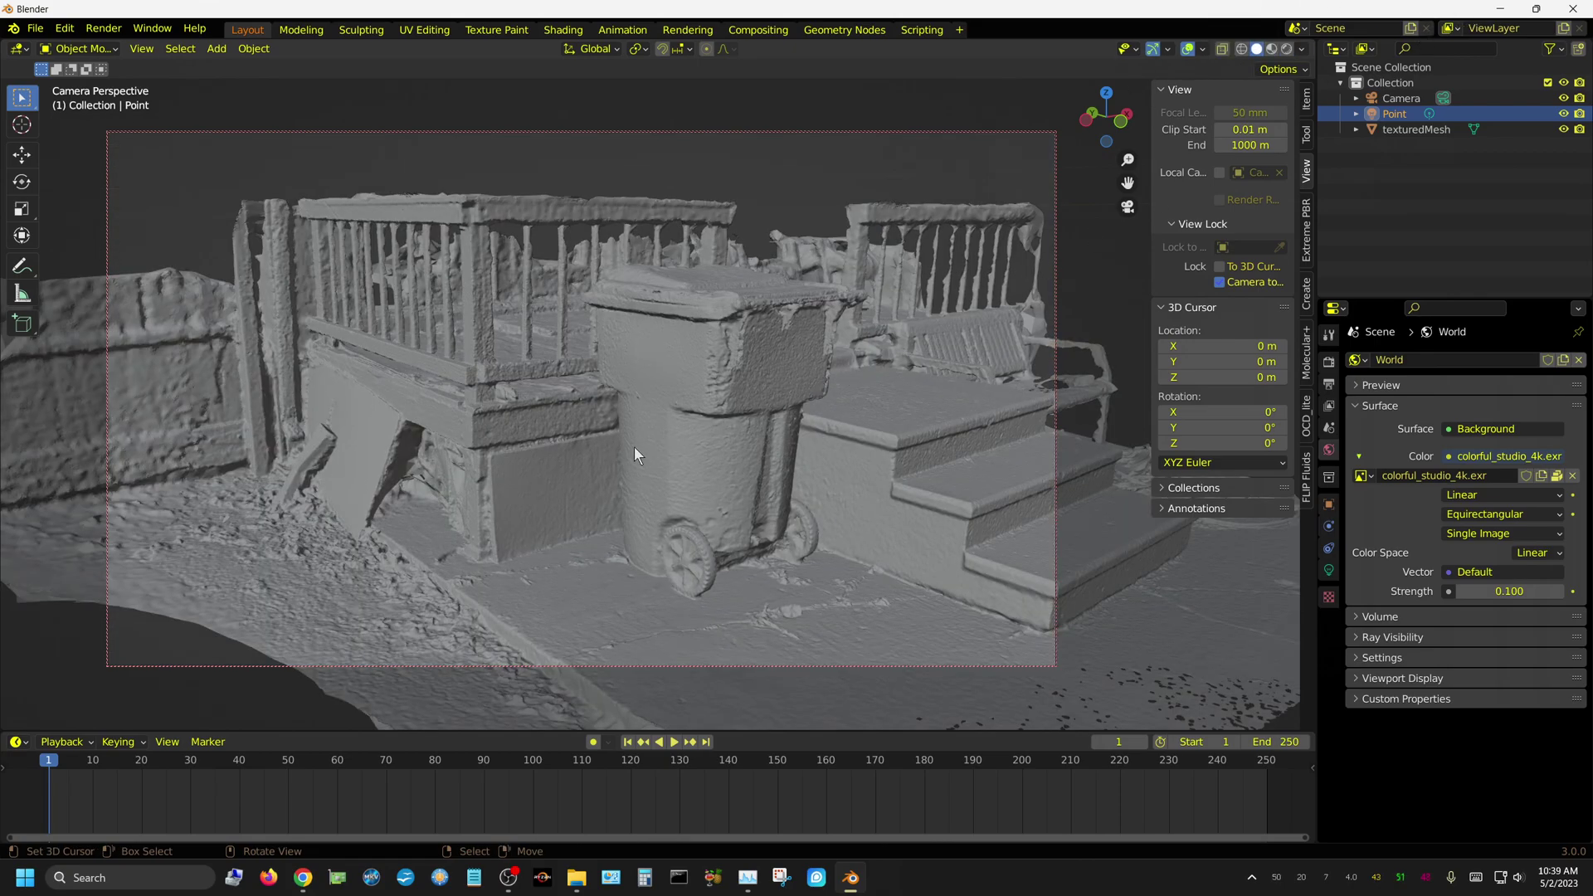
key(shift+z)
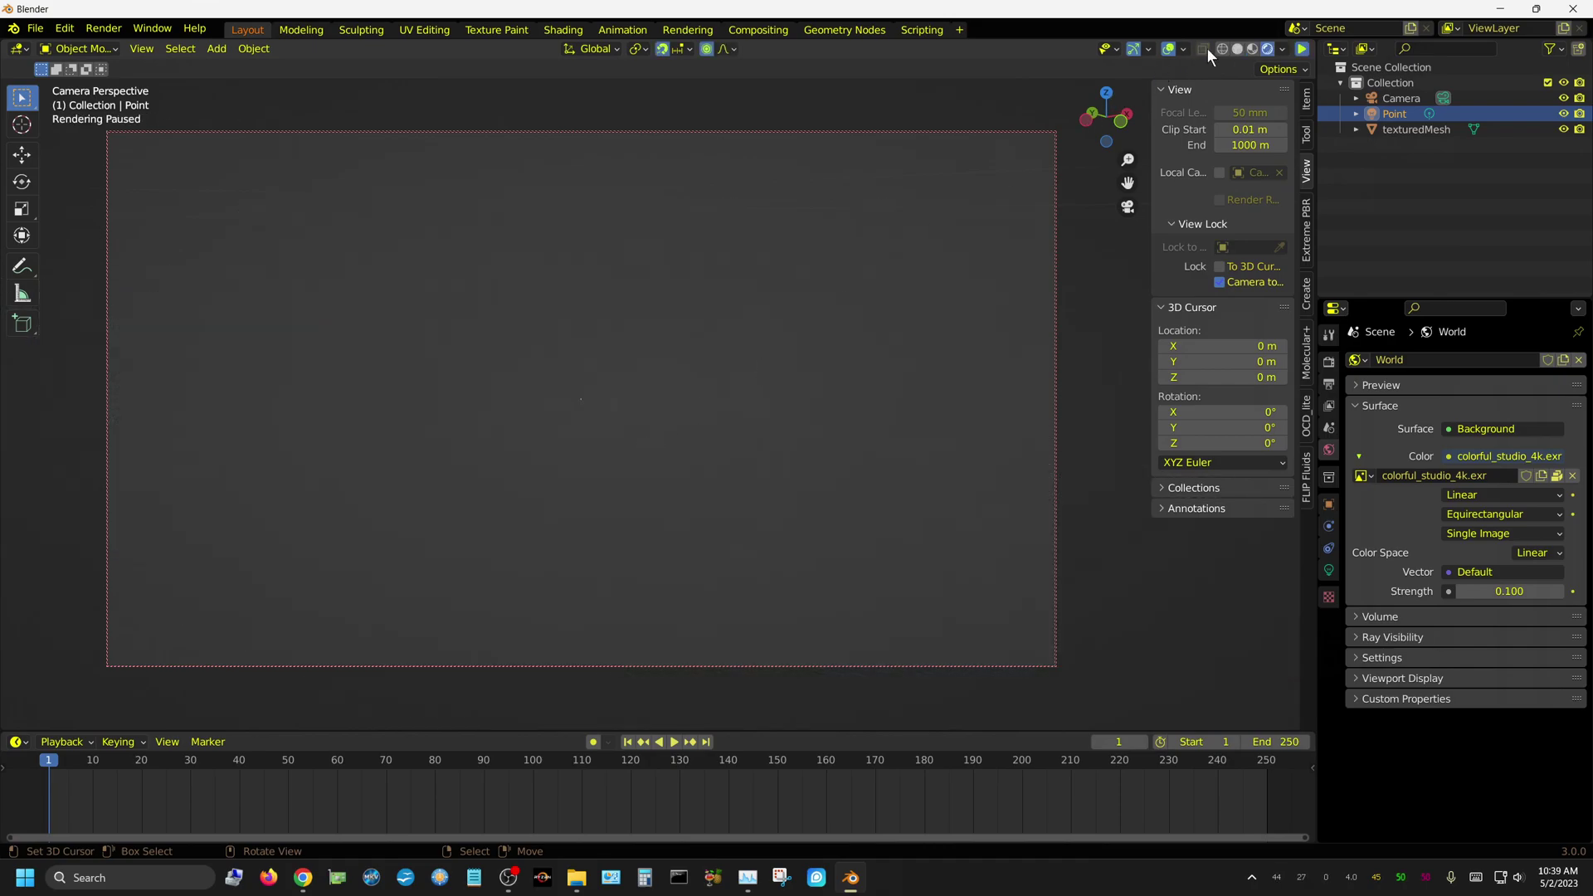
key(shift+z)
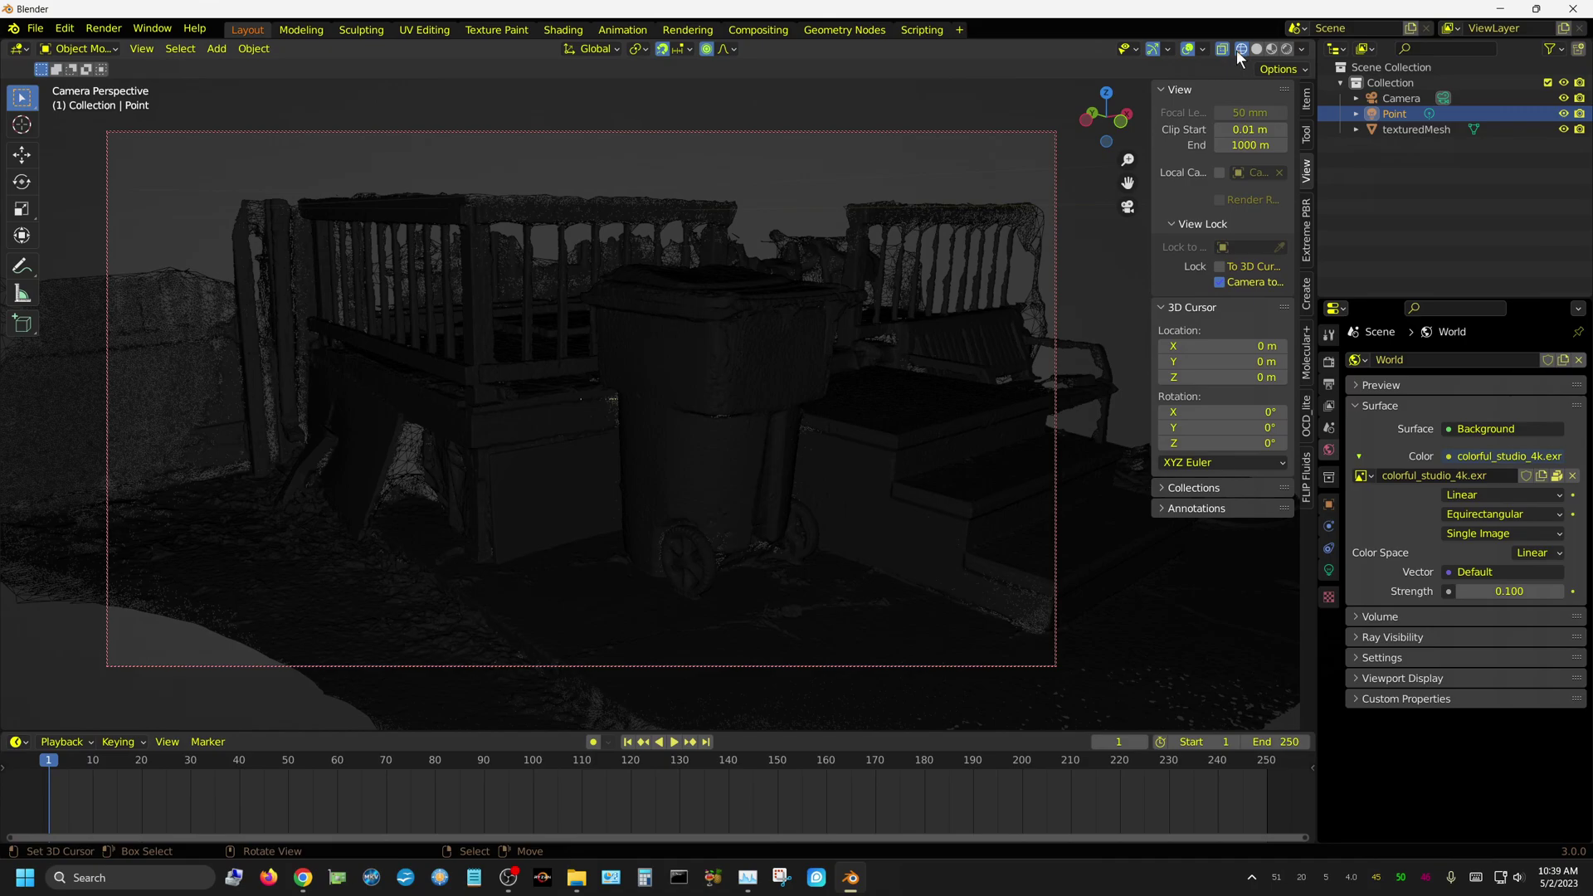
click(1257, 48)
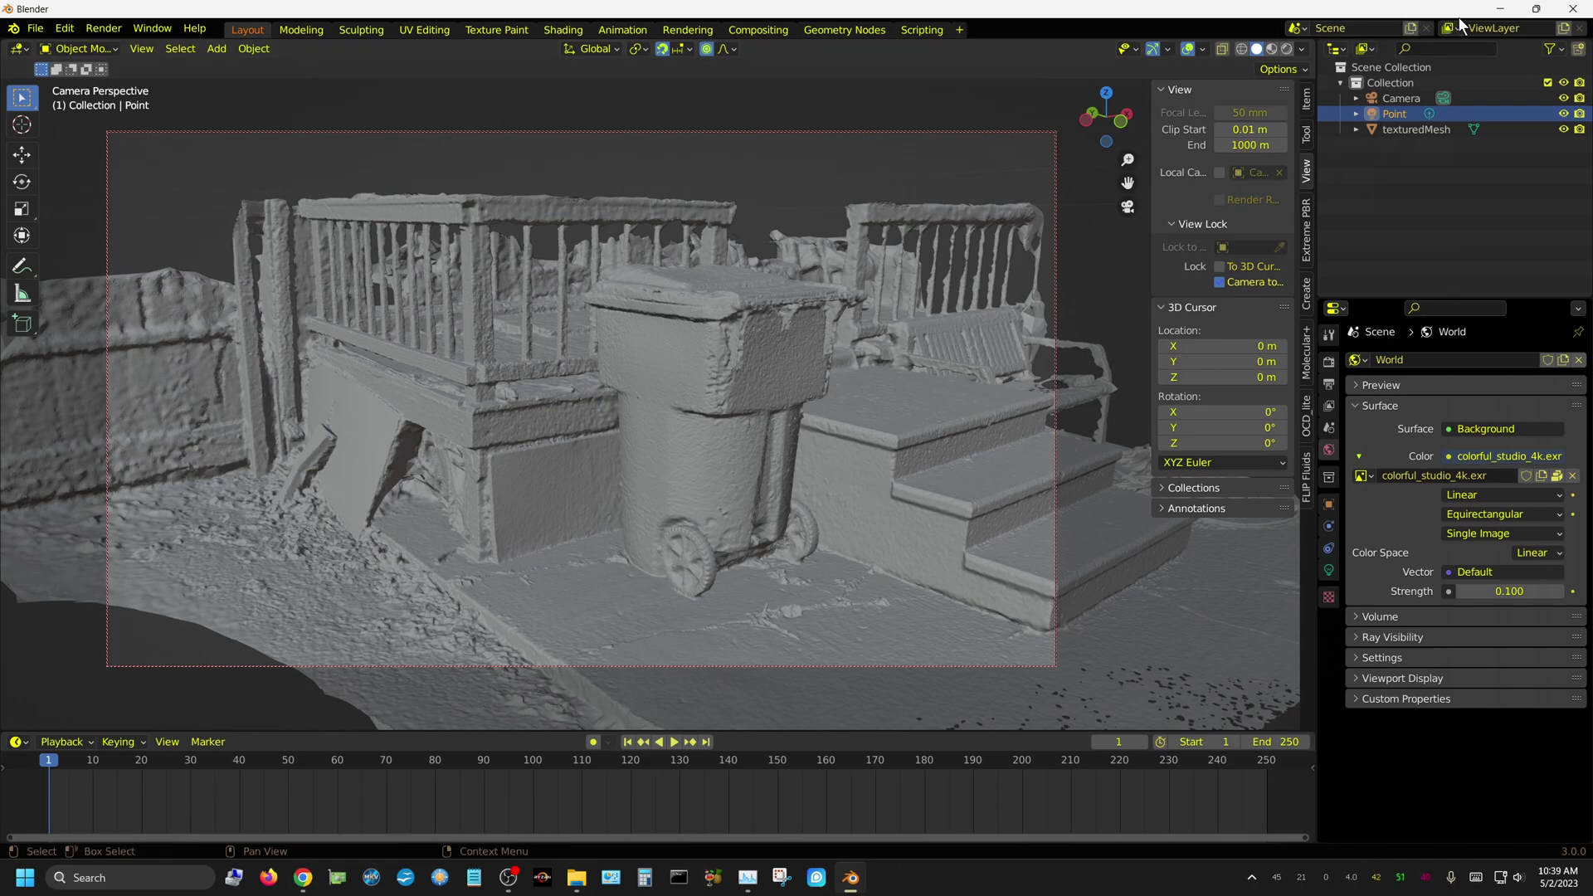
Minimize Blender and launch Meshroom 2023 from its desktop shortcut
click(1503, 10)
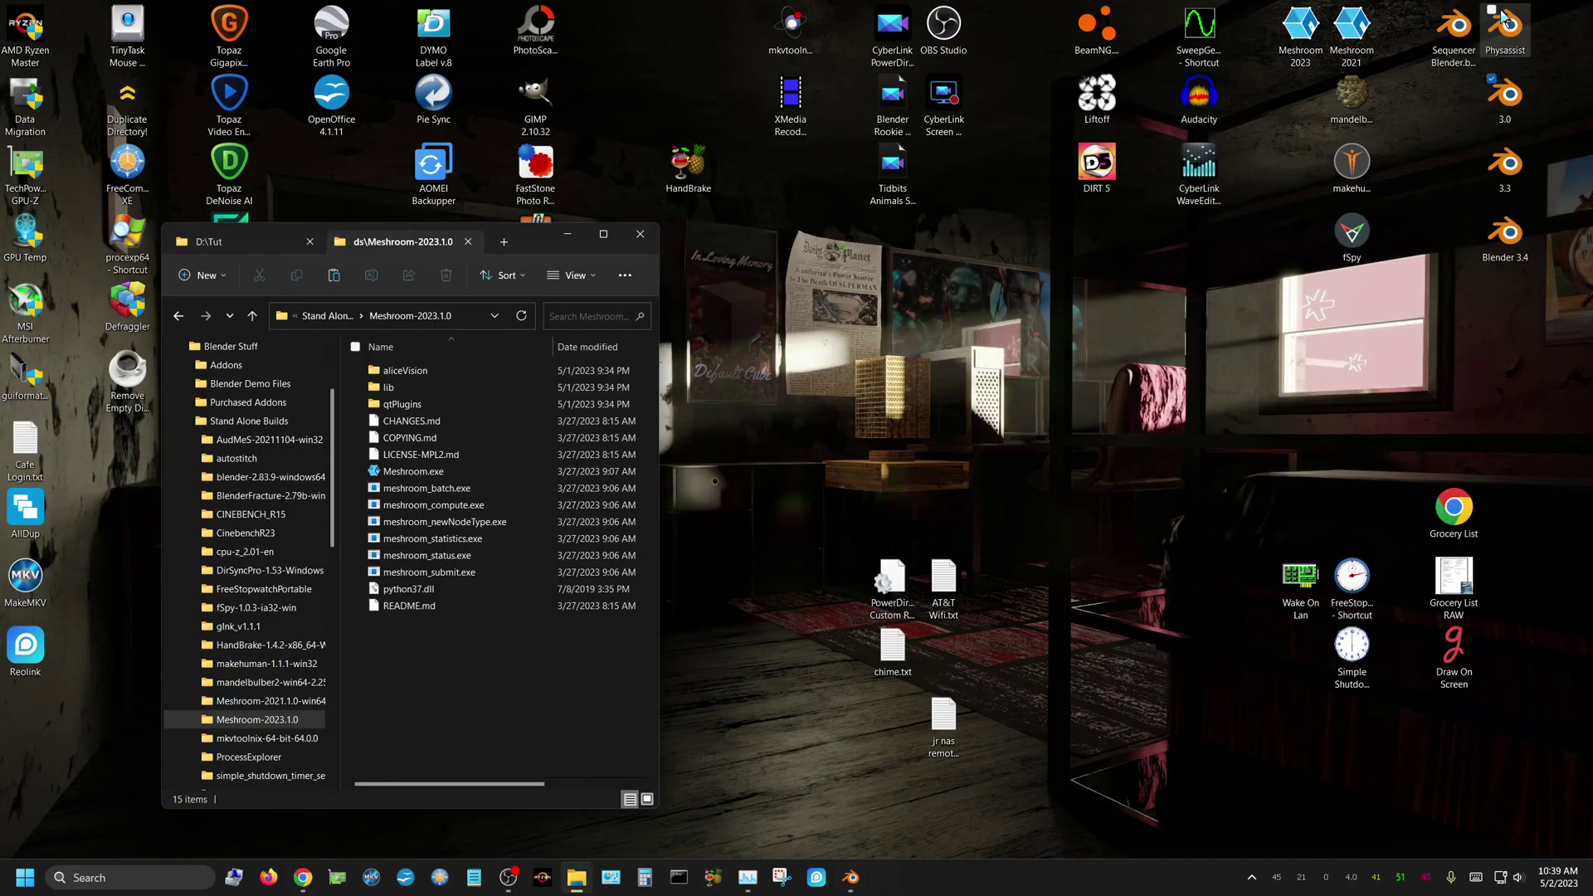
double_click(1301, 35)
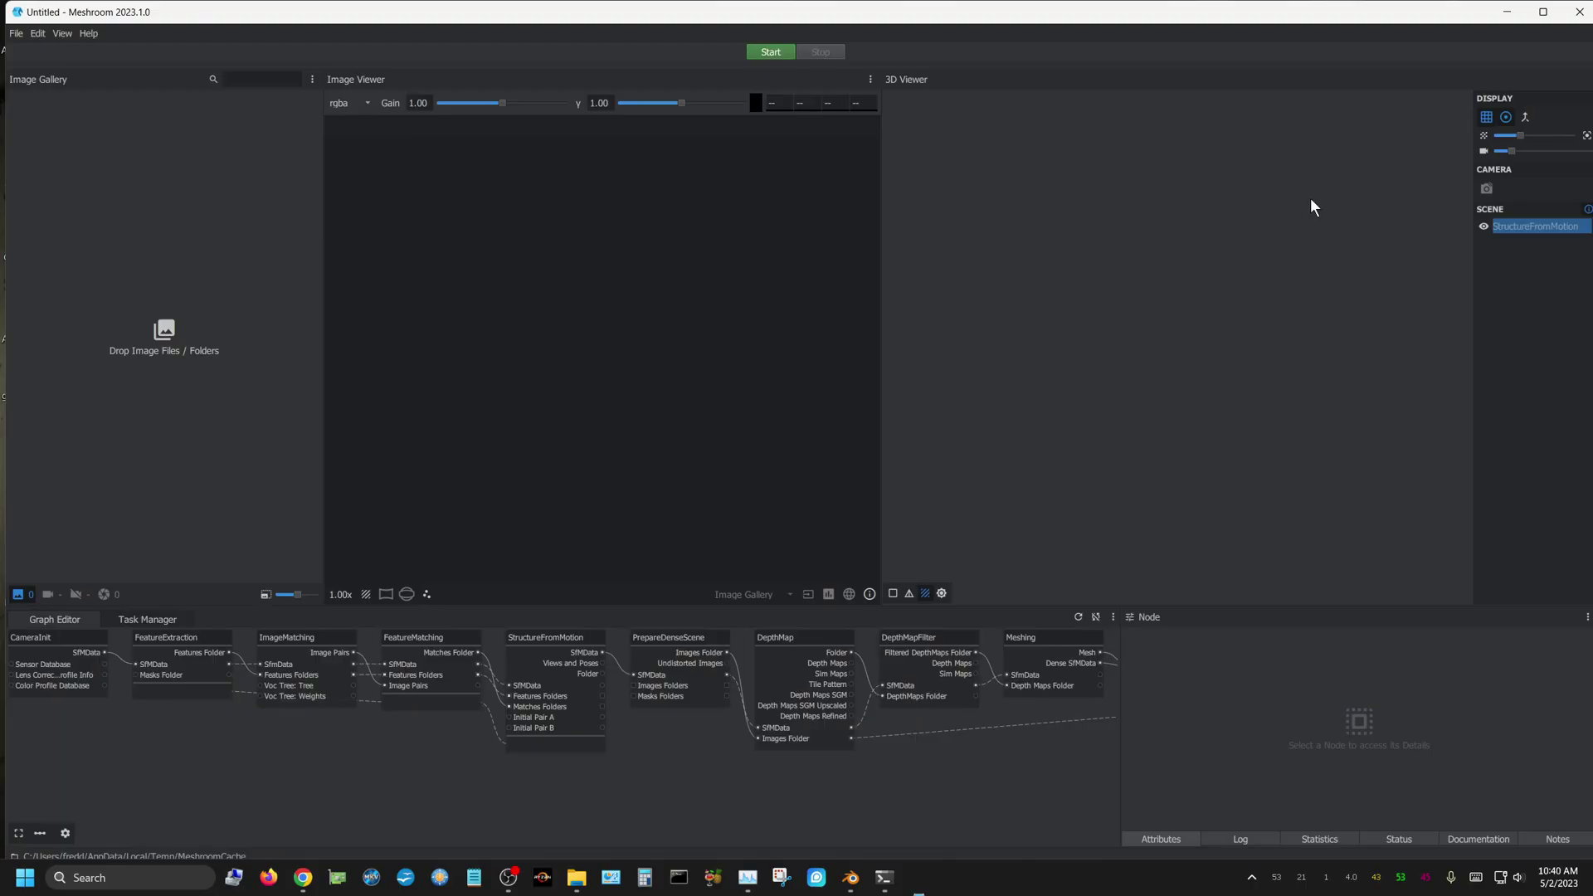
Maximize Meshroom, drag the D:\Tut JPGs into the Image Gallery, and minimize thumbnail size
click(1543, 12)
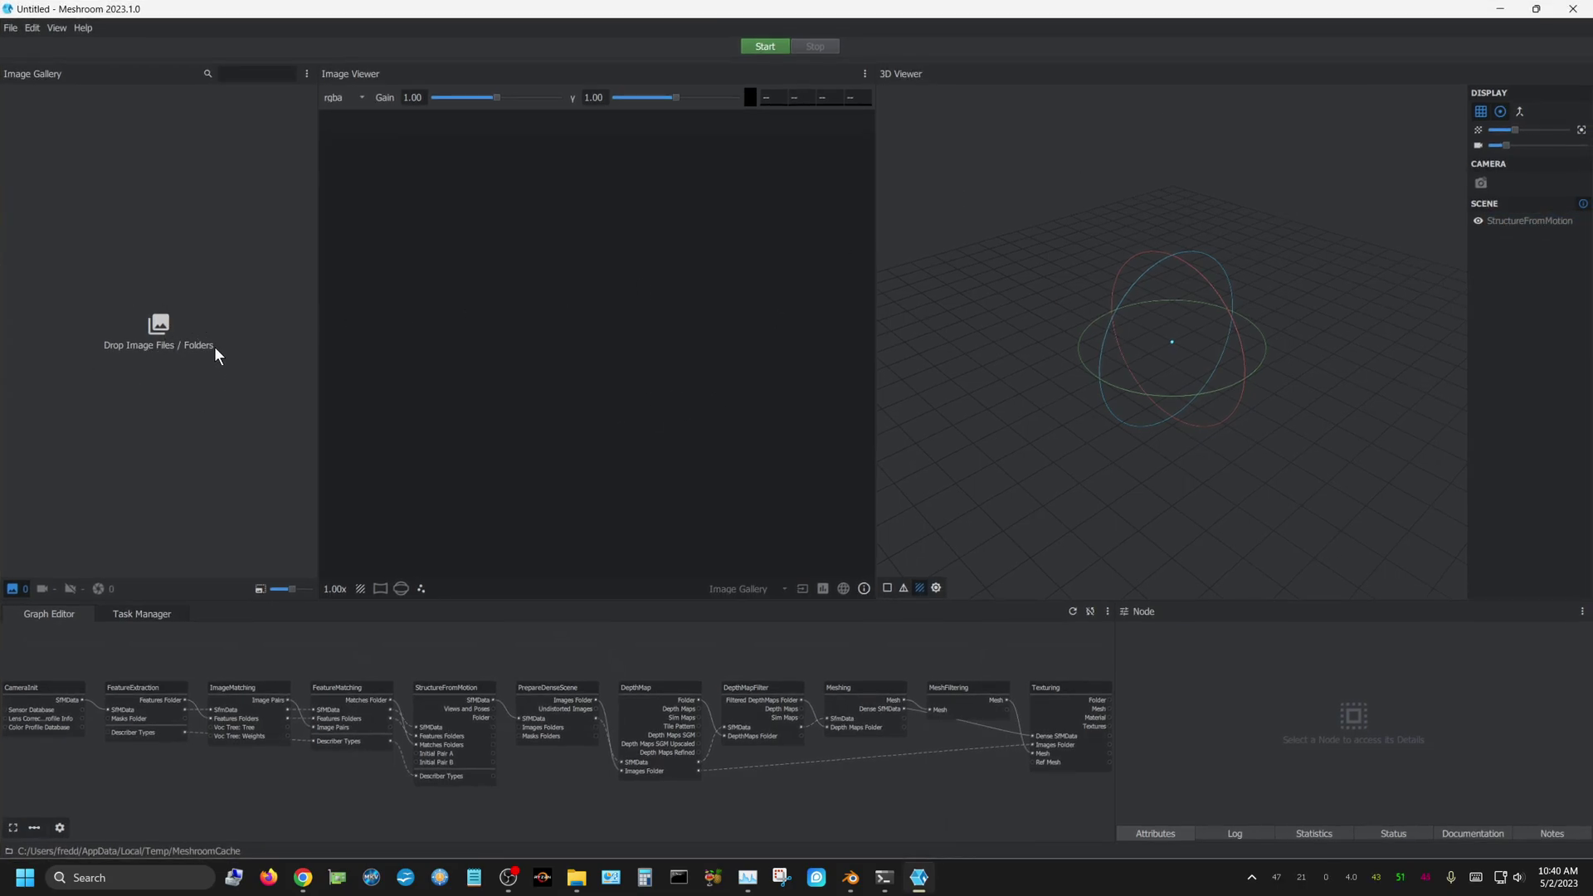
click(579, 879)
click(257, 241)
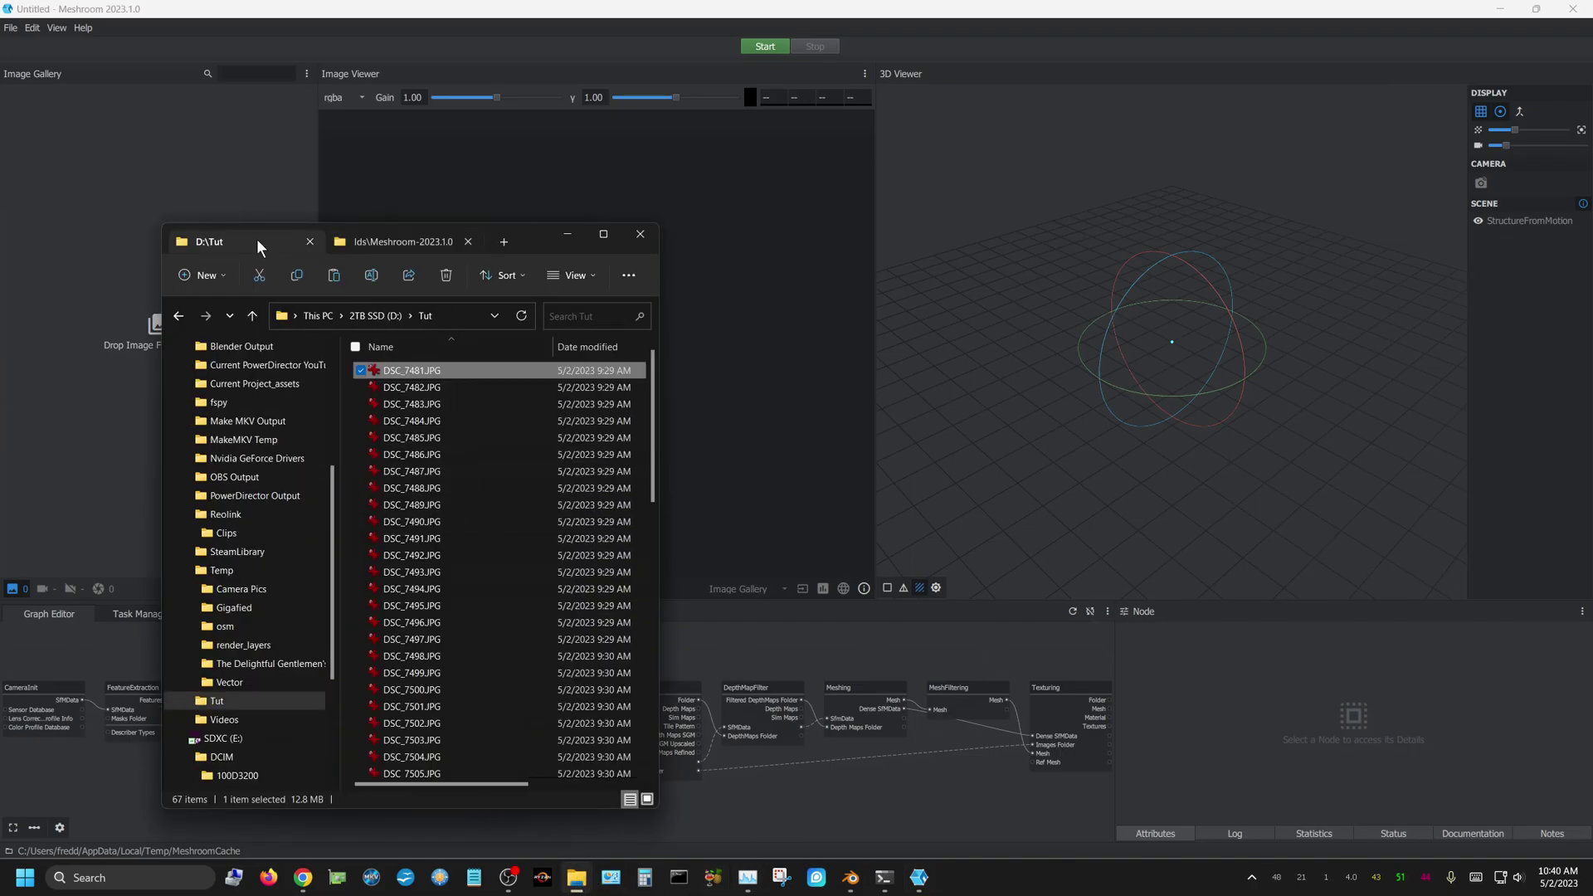
drag(530, 232, 136, 284)
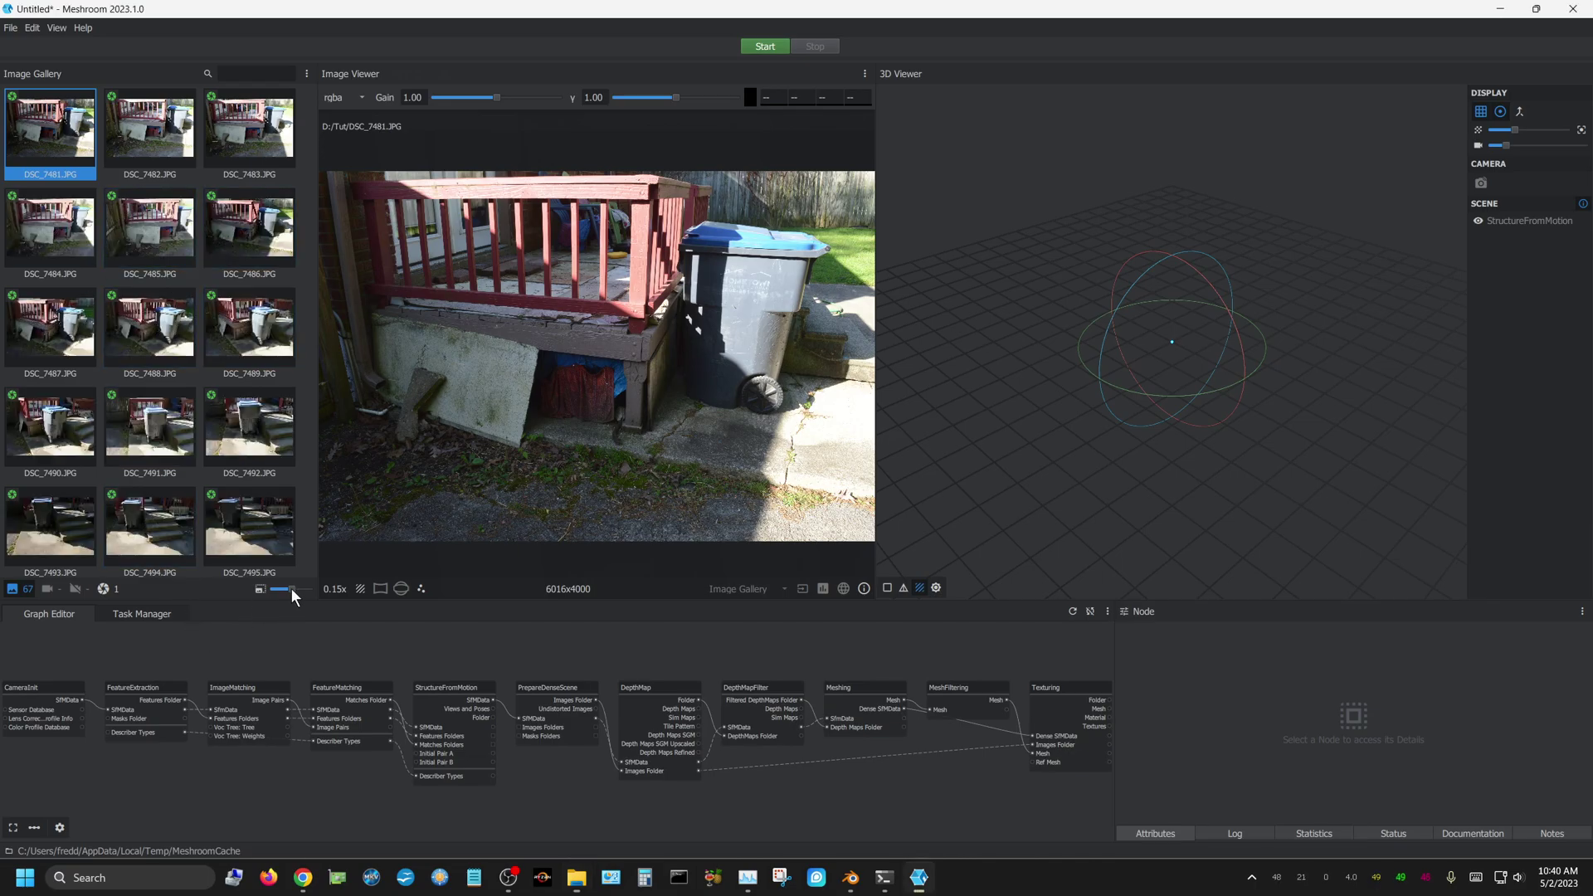
drag(291, 589, 272, 591)
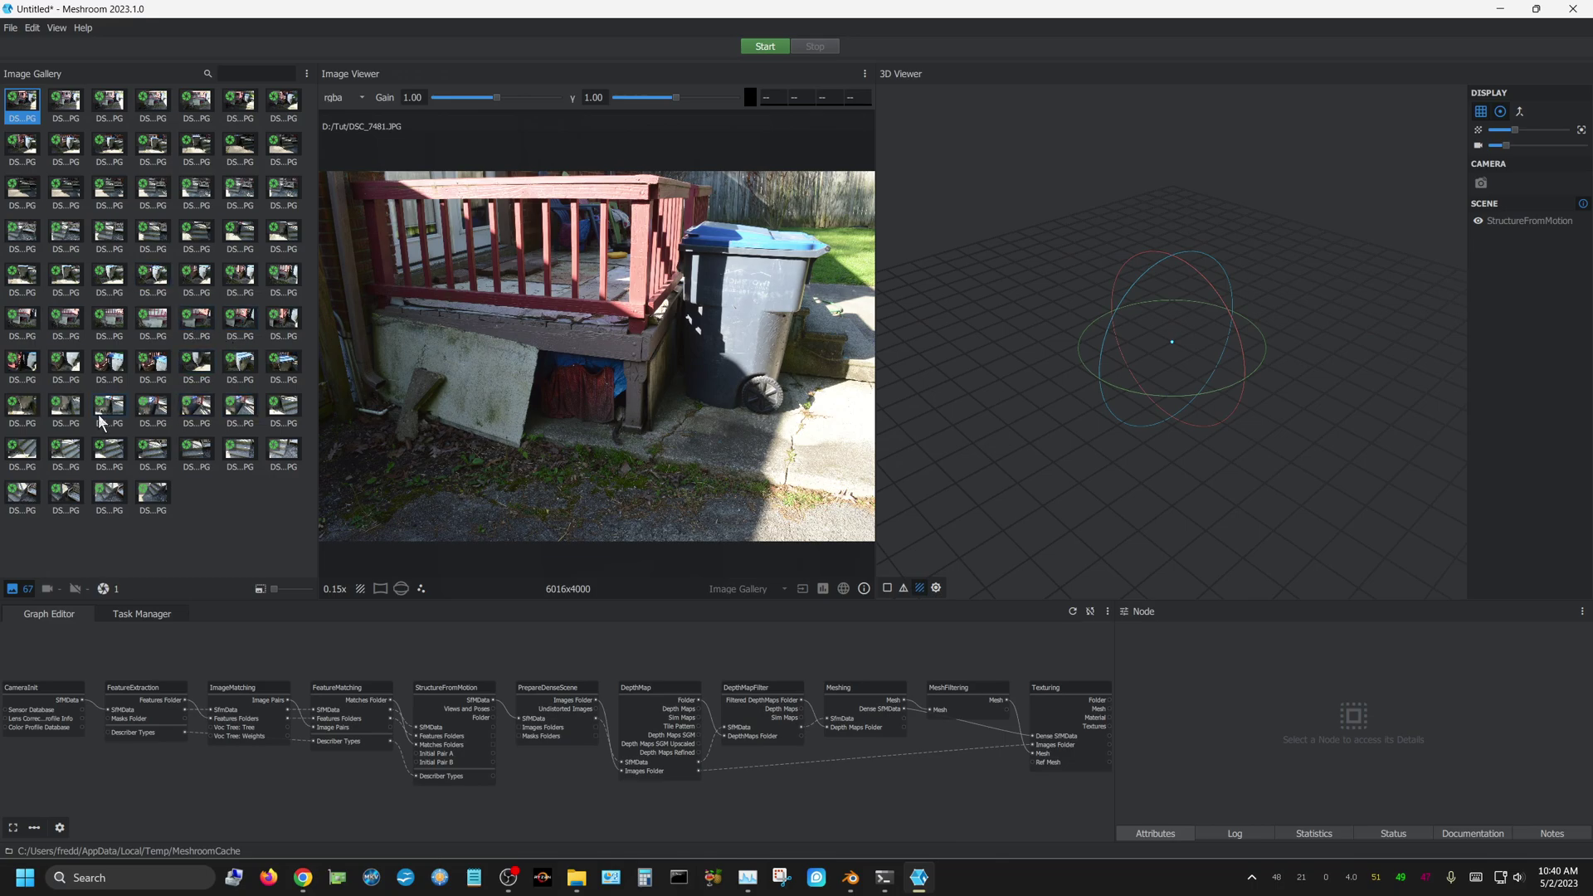
Save the Meshroom project as tut in the D:\Tut folder
click(11, 30)
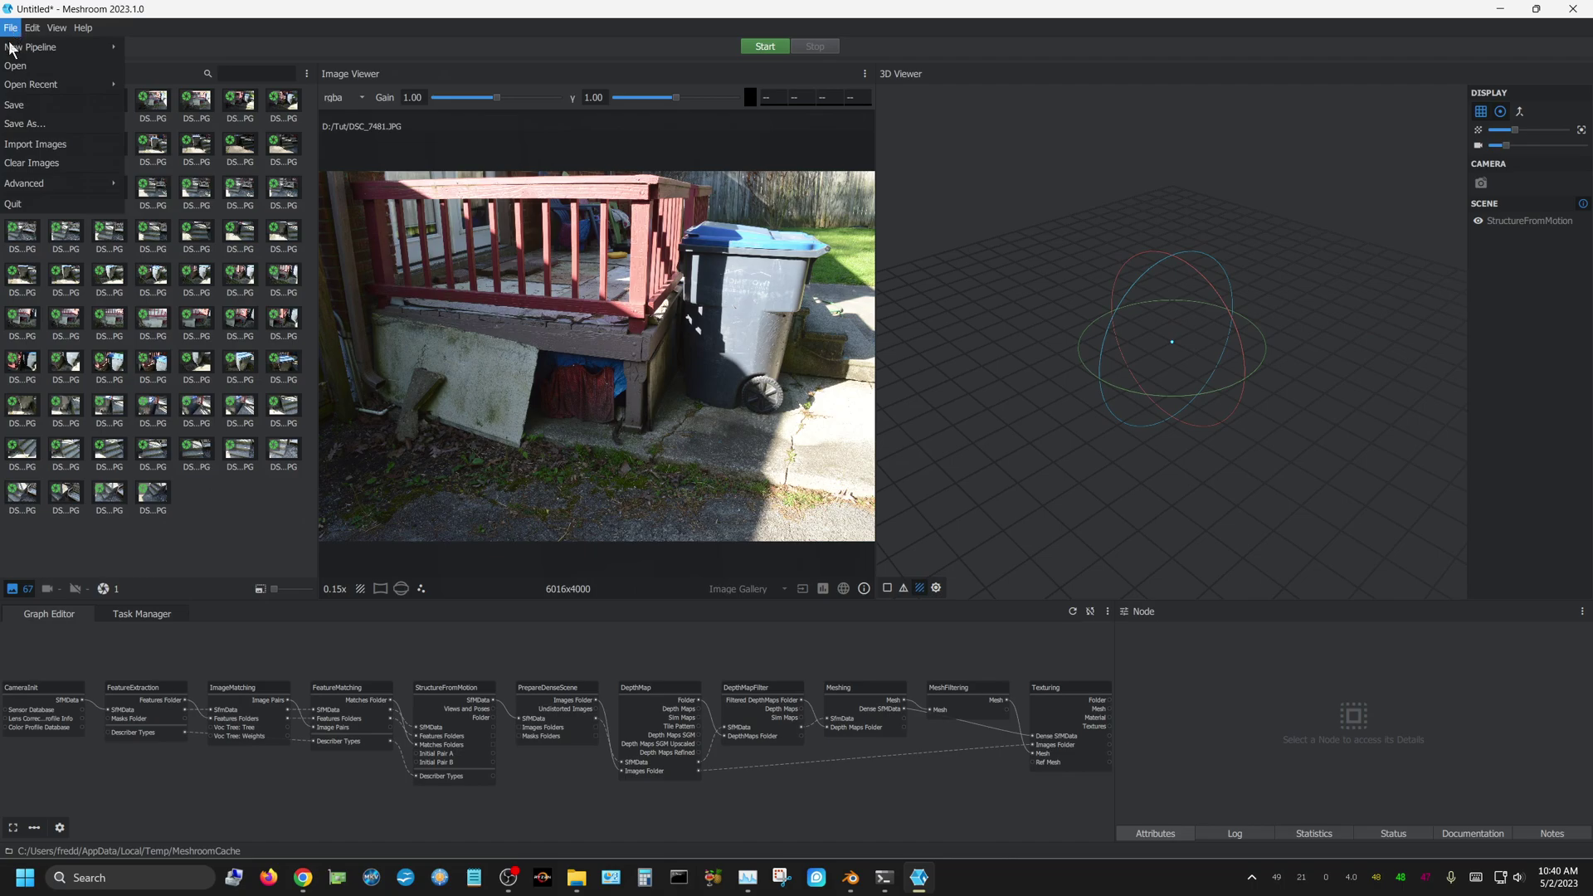
click(25, 105)
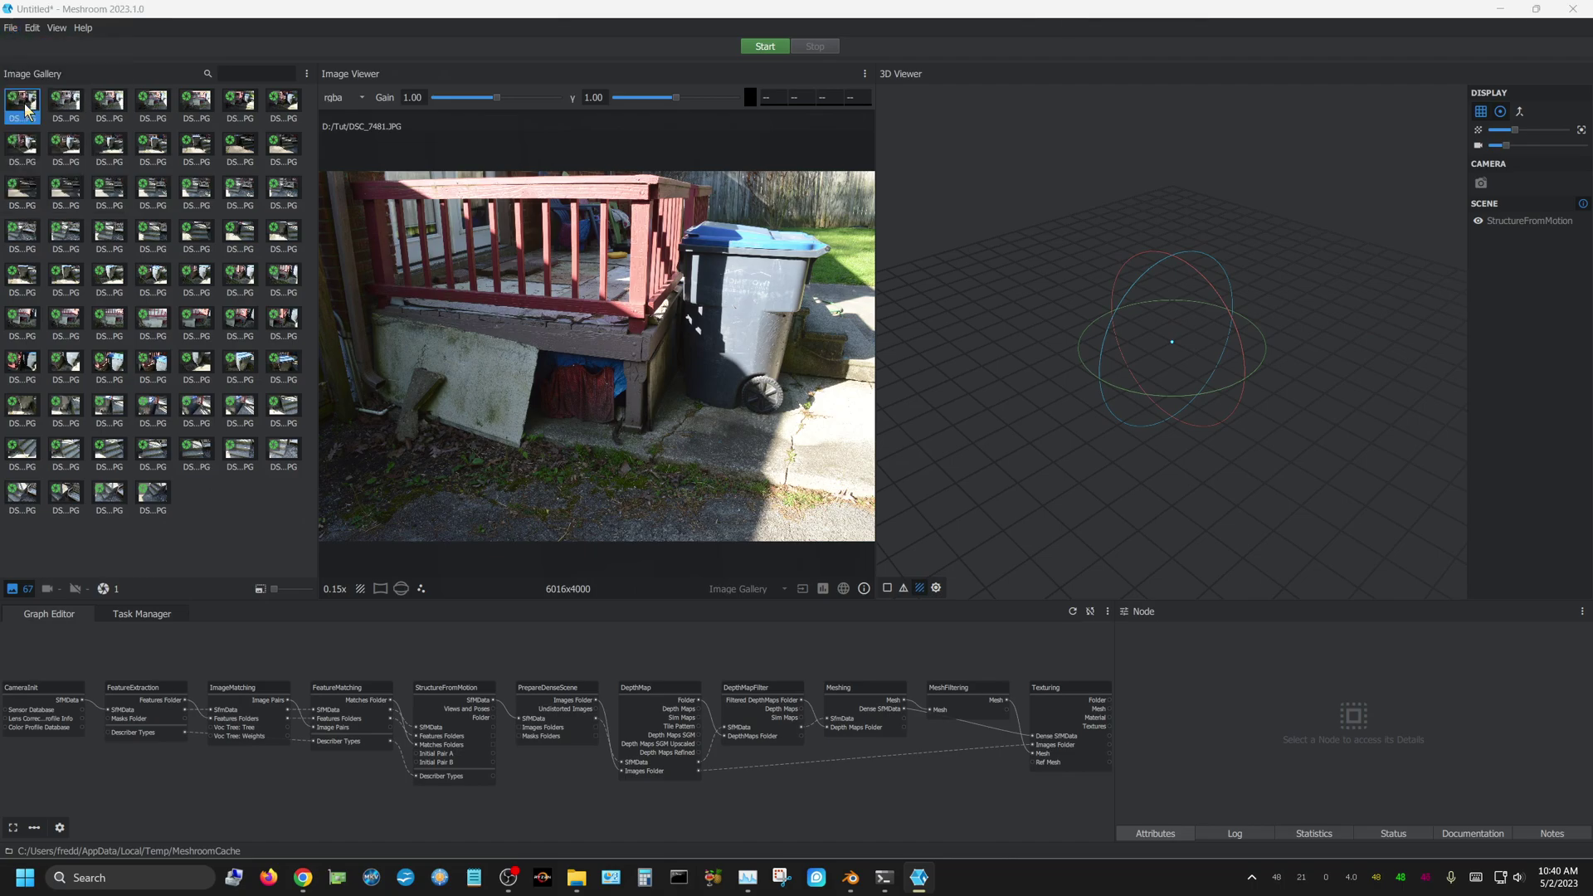
scroll(168, 261, down, 1)
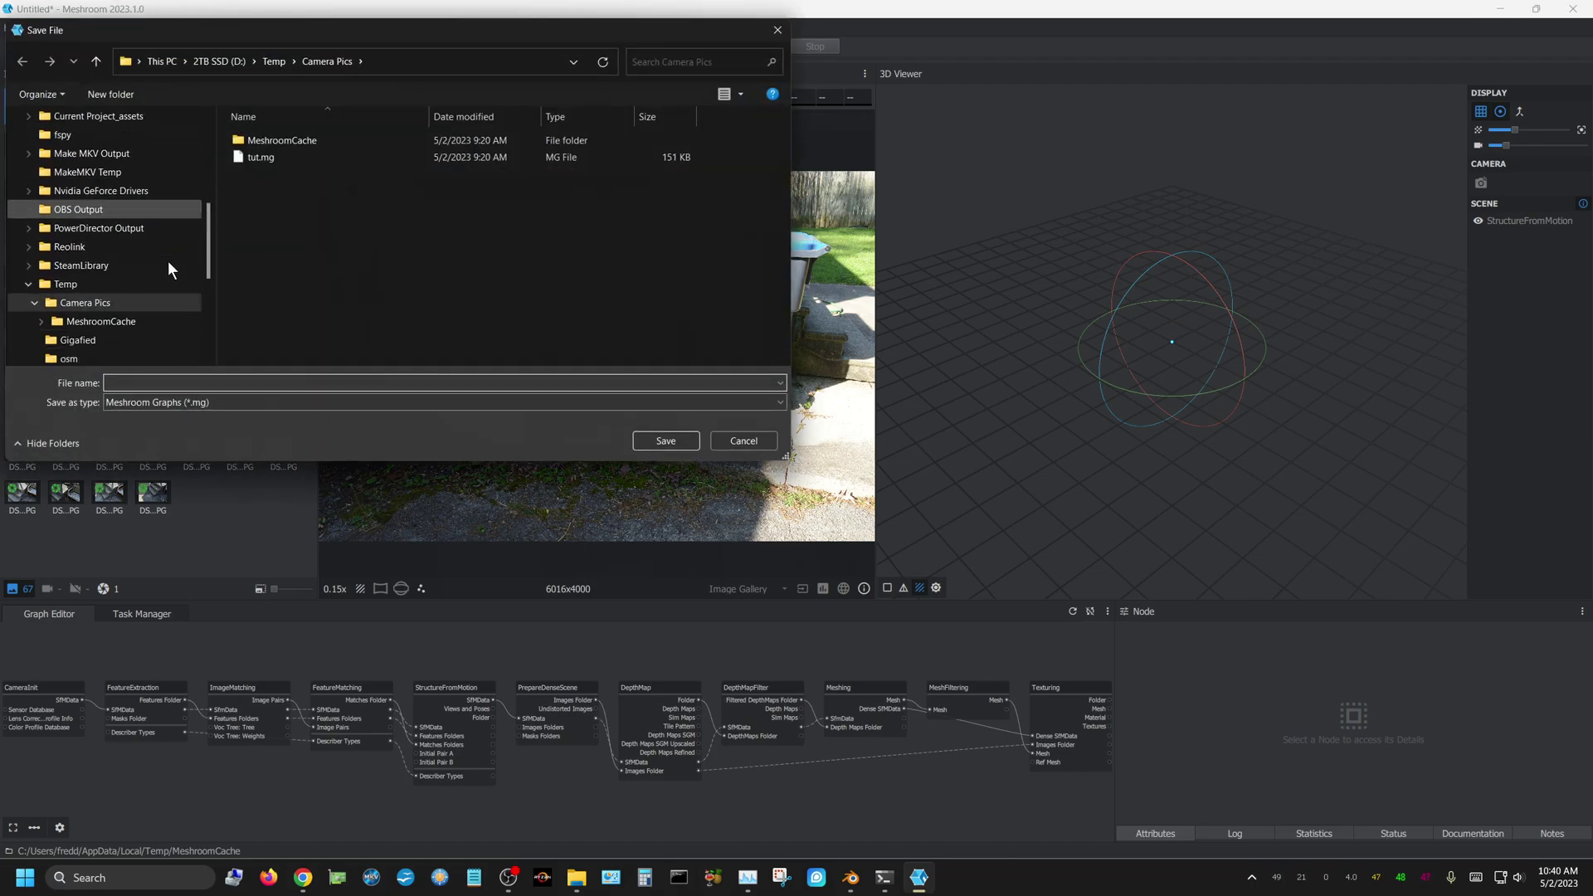
scroll(126, 282, up, 1)
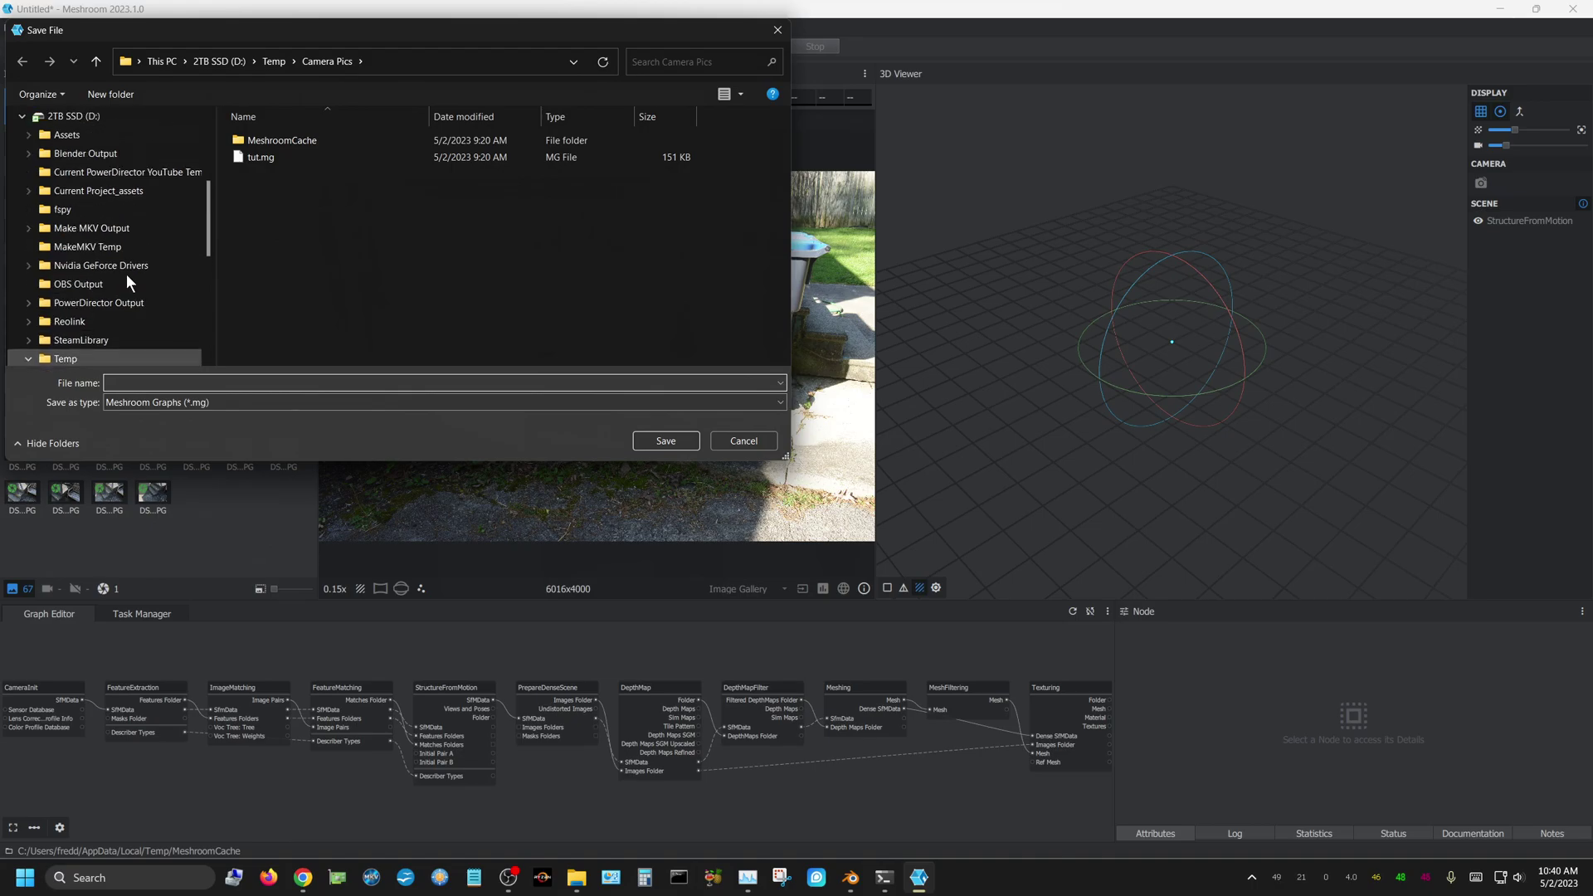
scroll(126, 282, down, 3)
click(51, 324)
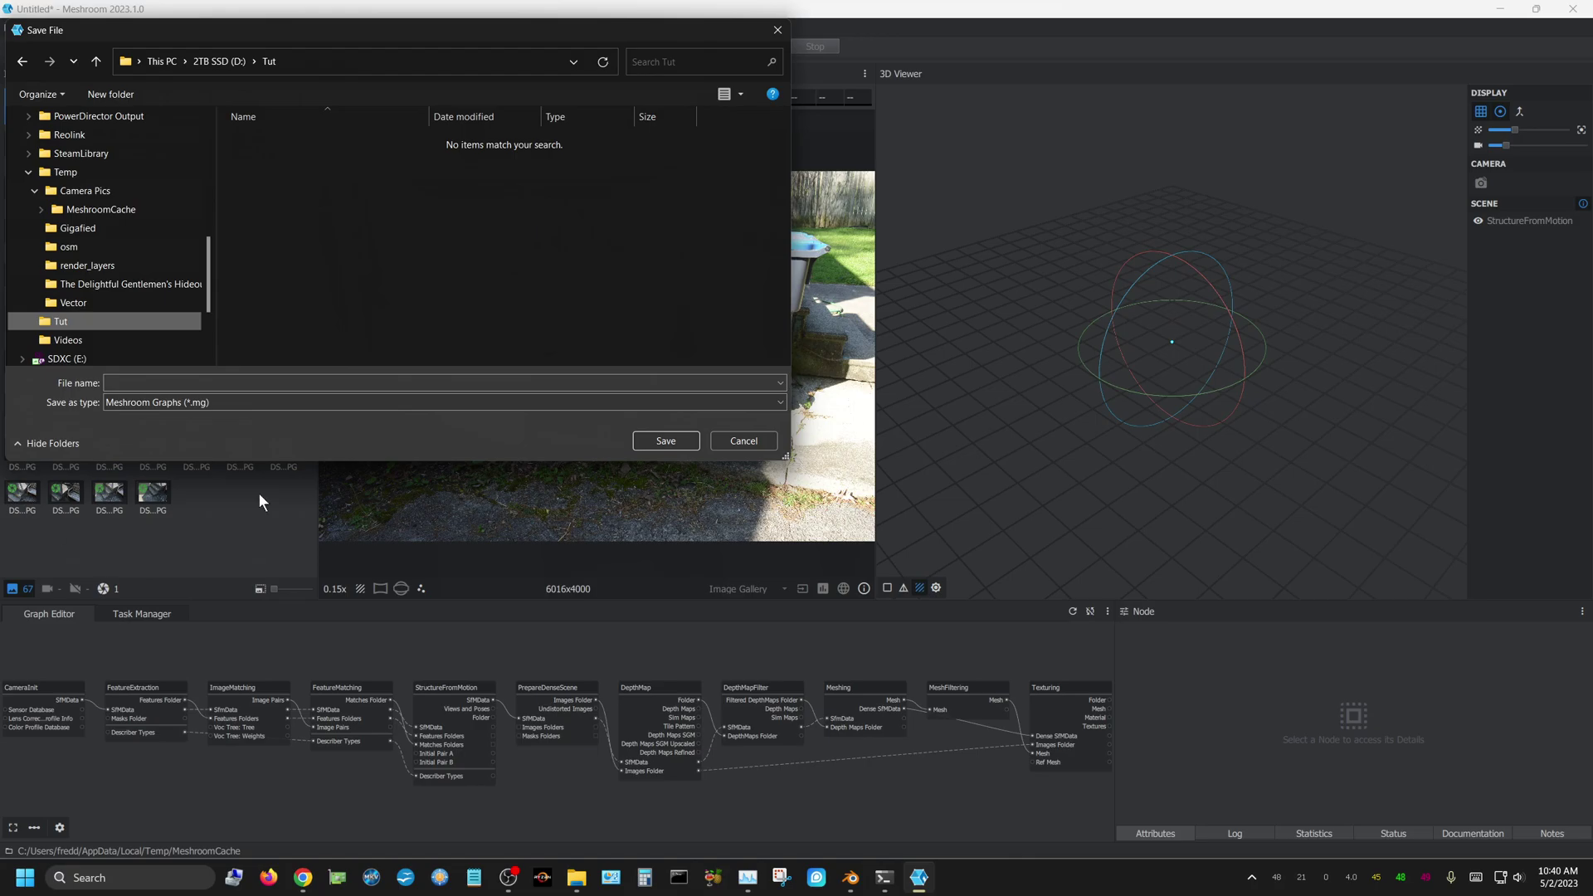
click(189, 385)
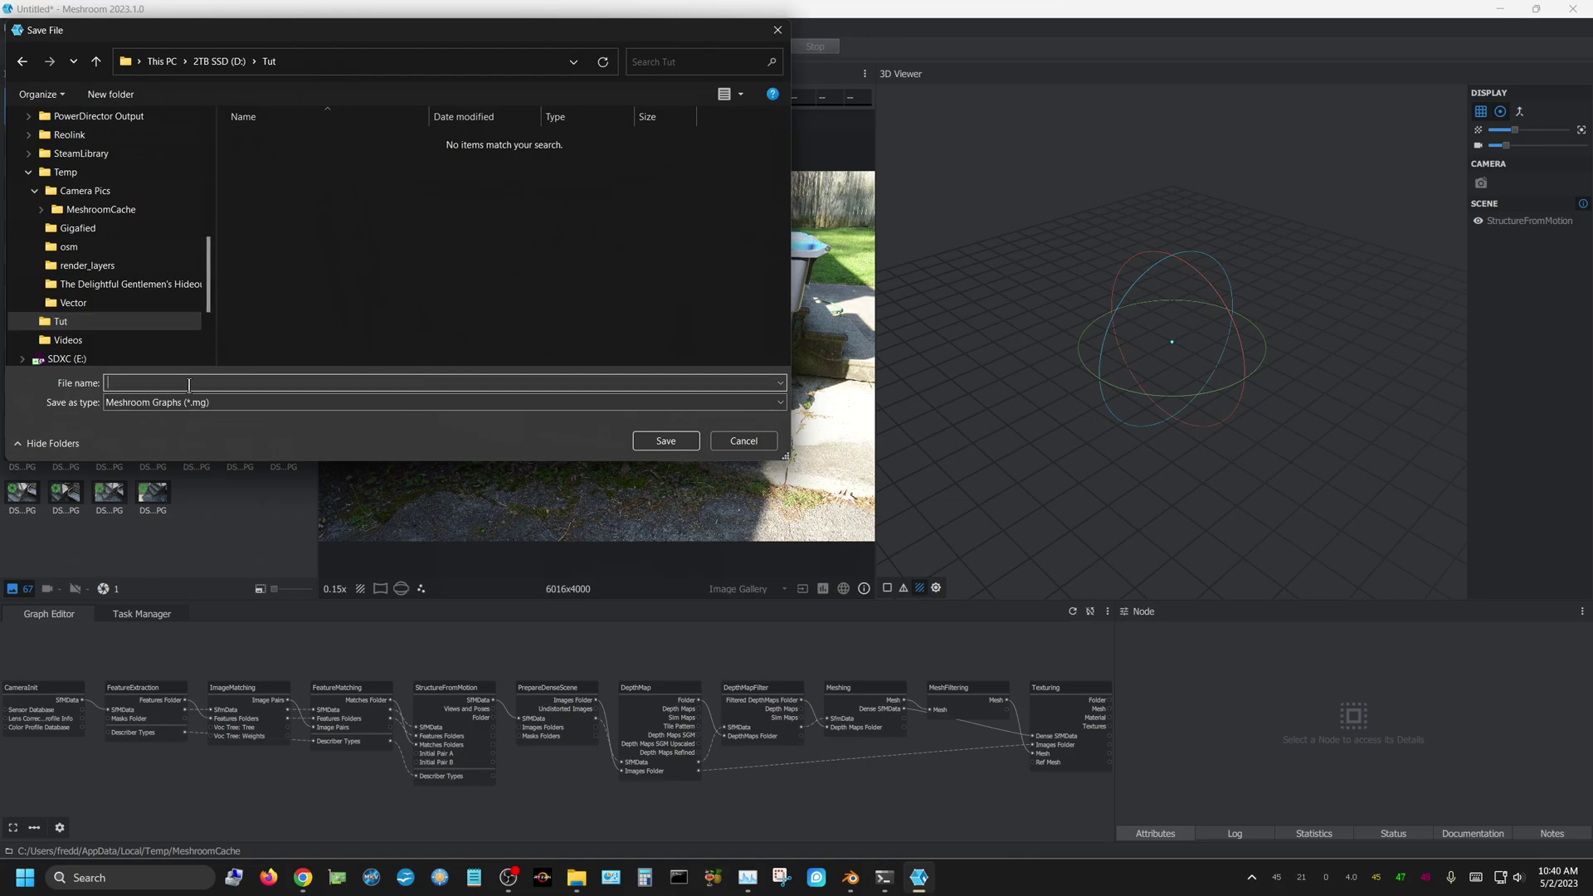
text(tut)
click(694, 441)
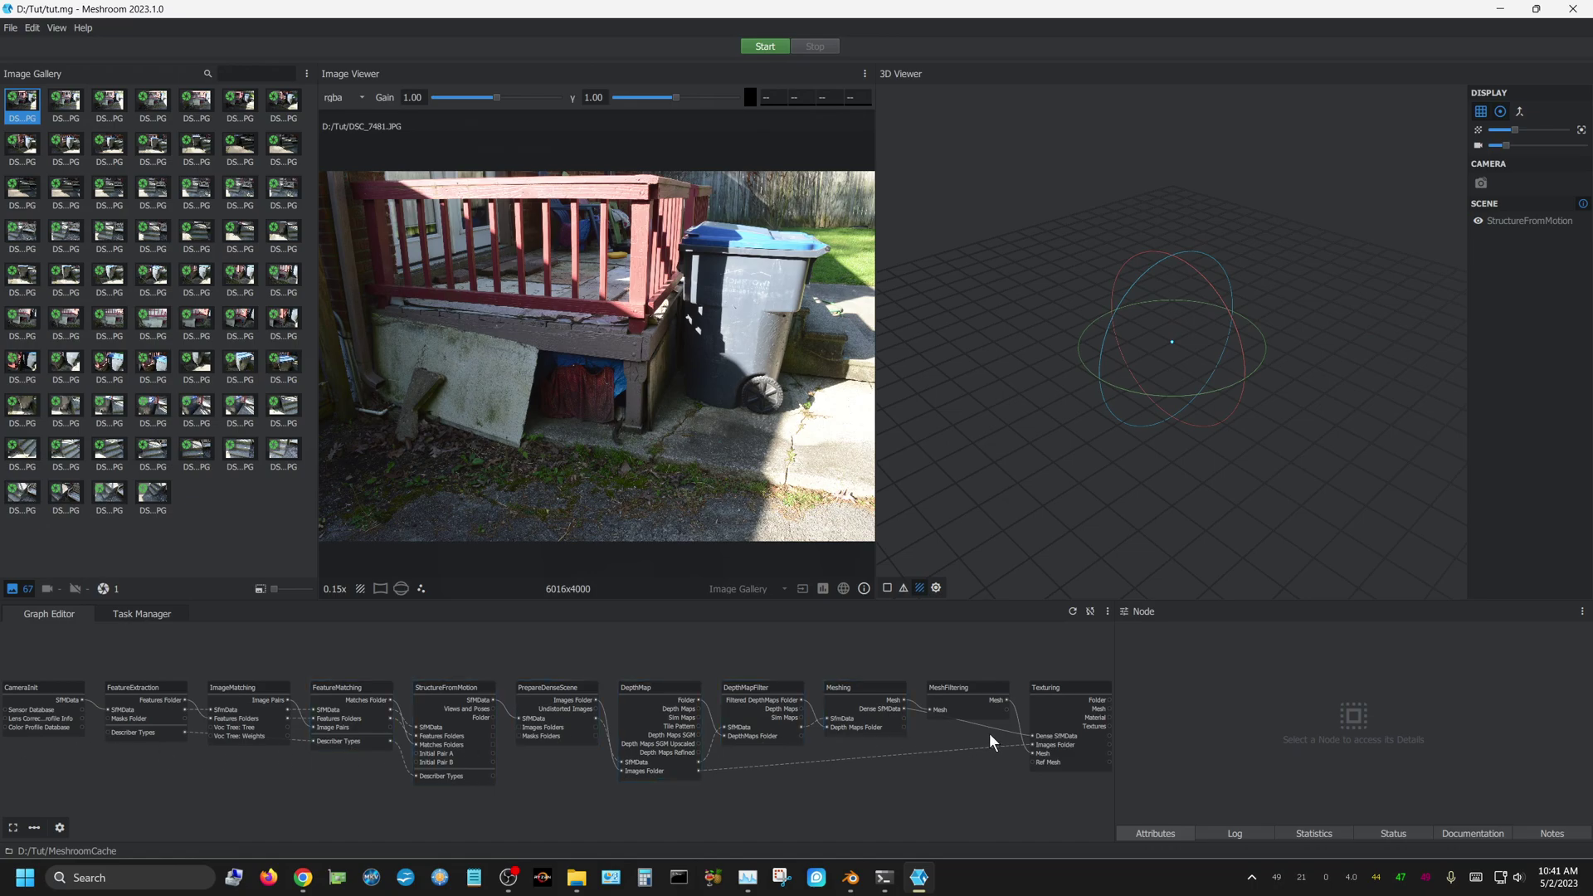
Start the Meshroom pipeline and let every node compute, yielding 159,713 points from 67 cameras
click(765, 47)
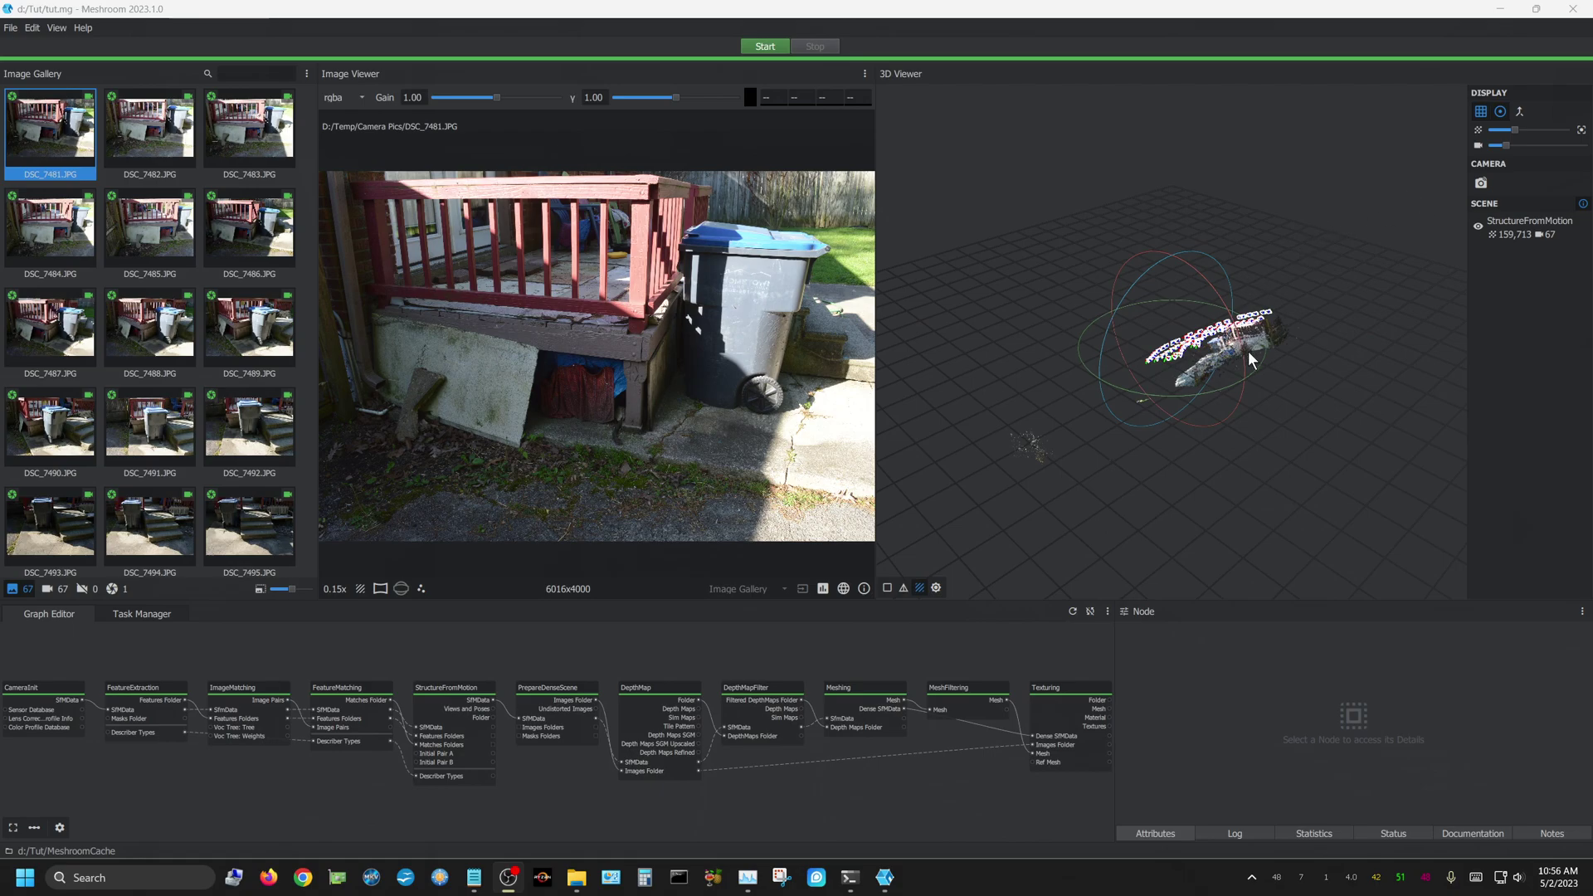
Zoom in and orbit the 3D Viewer around the sparse point cloud and camera positions
scroll(1236, 380, up, 5)
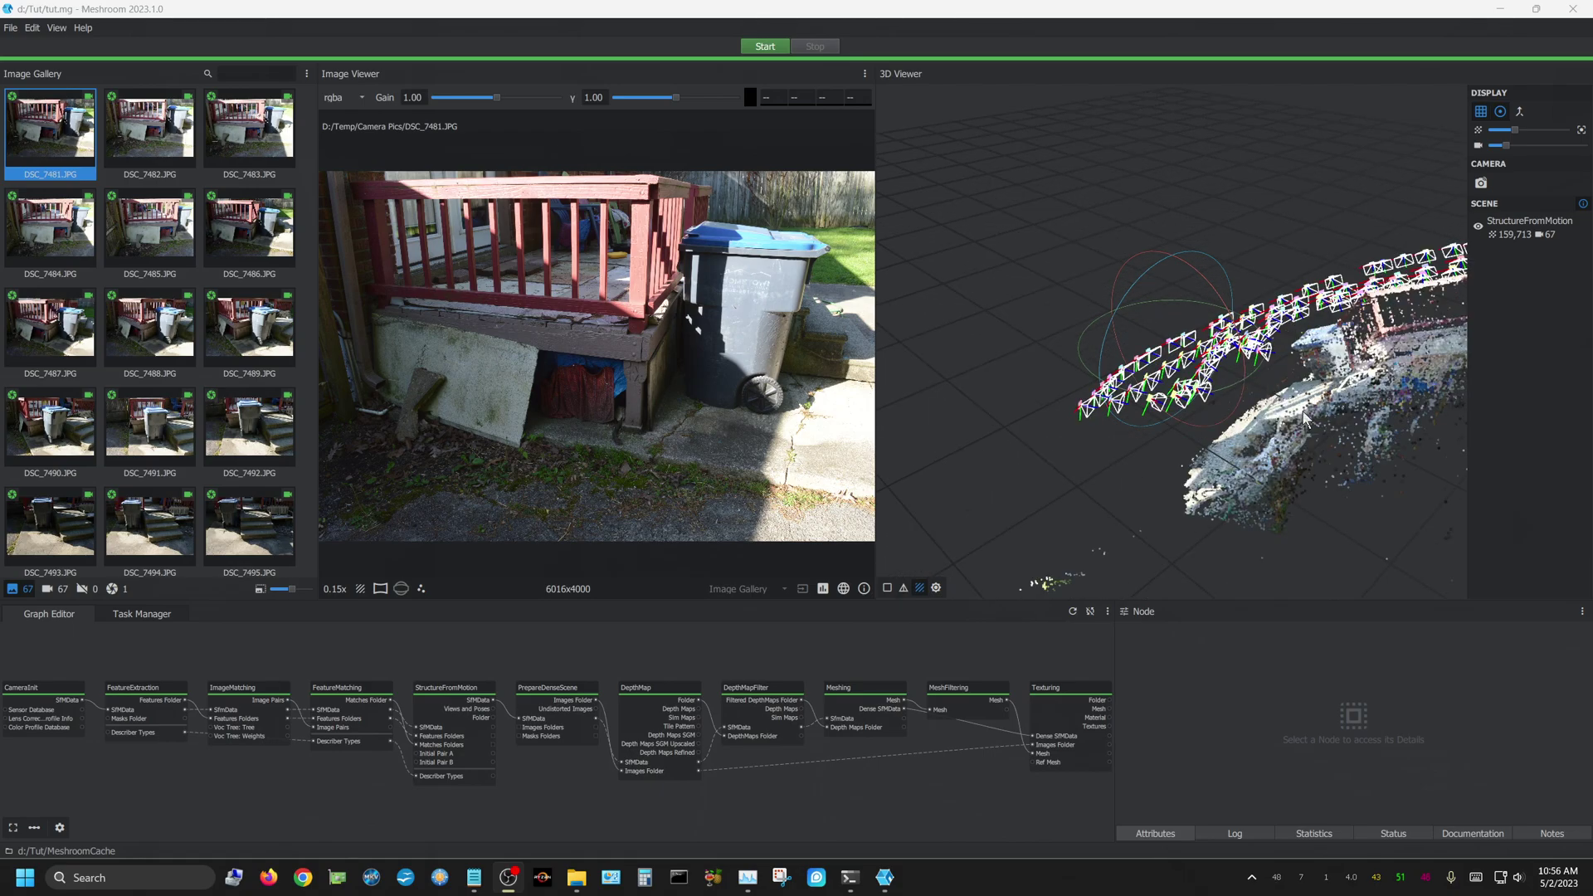
drag(1276, 410, 1325, 399)
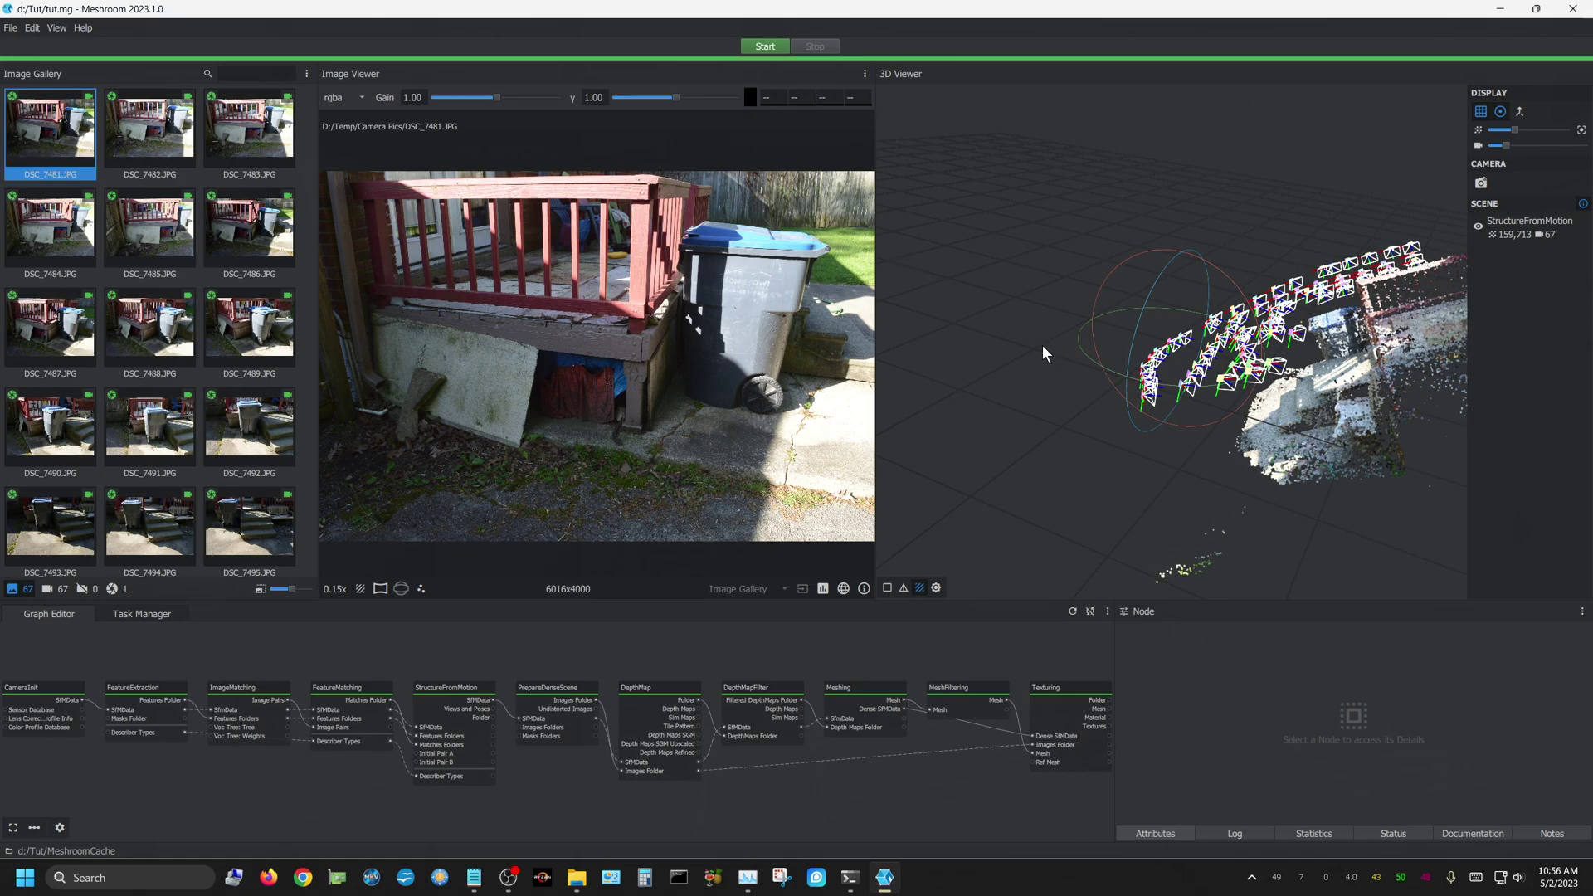
Close Meshroom, launch Blender 3.0 past the splash screen, and bring up File > Import
click(1573, 9)
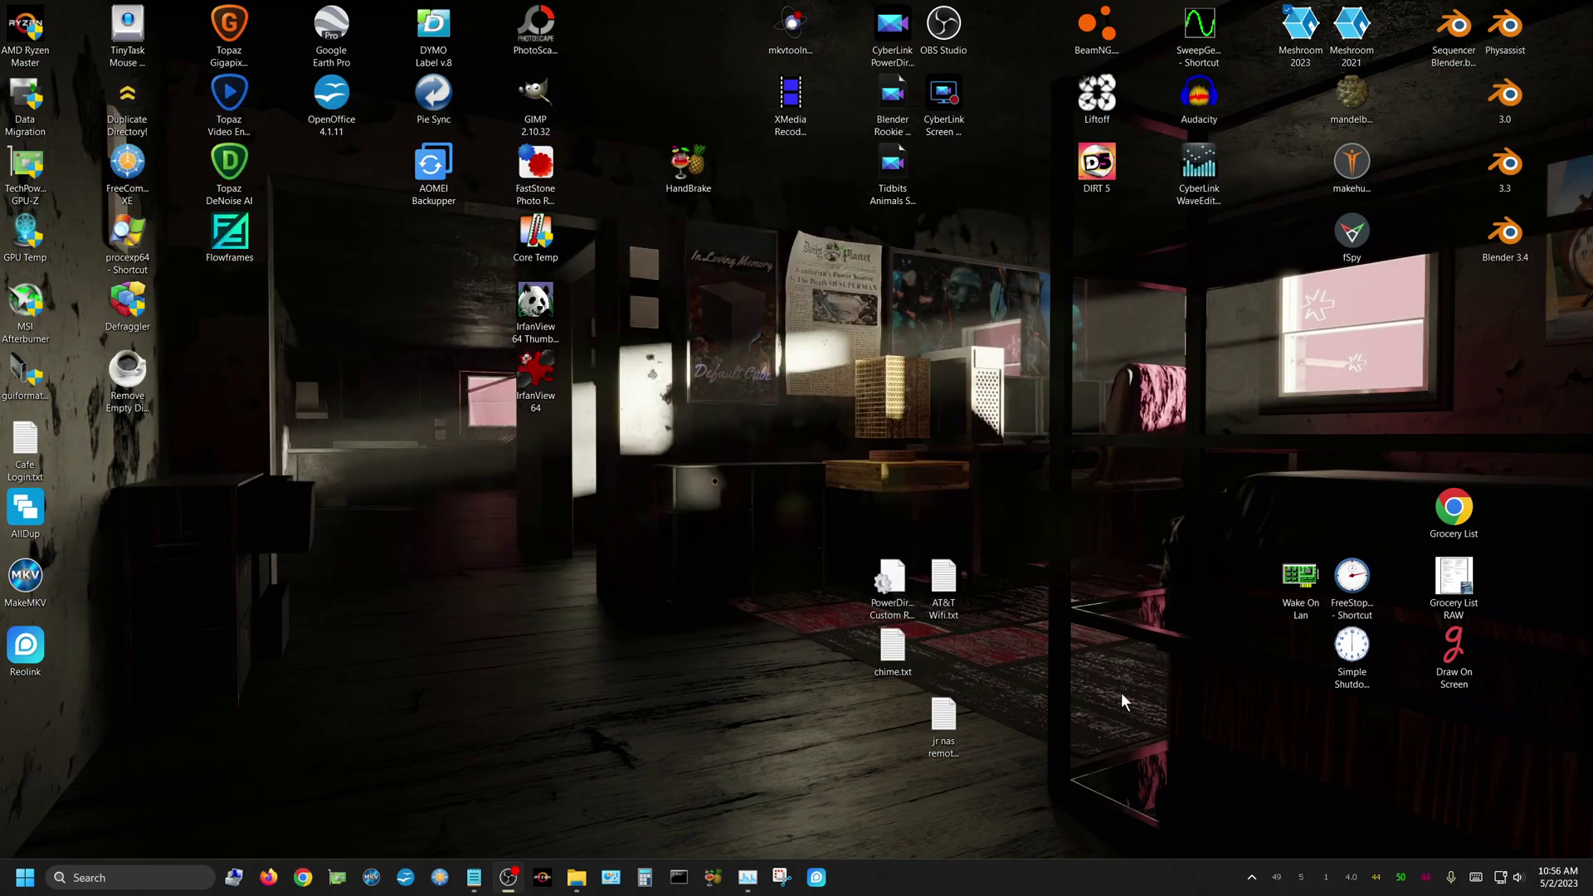
click(1515, 106)
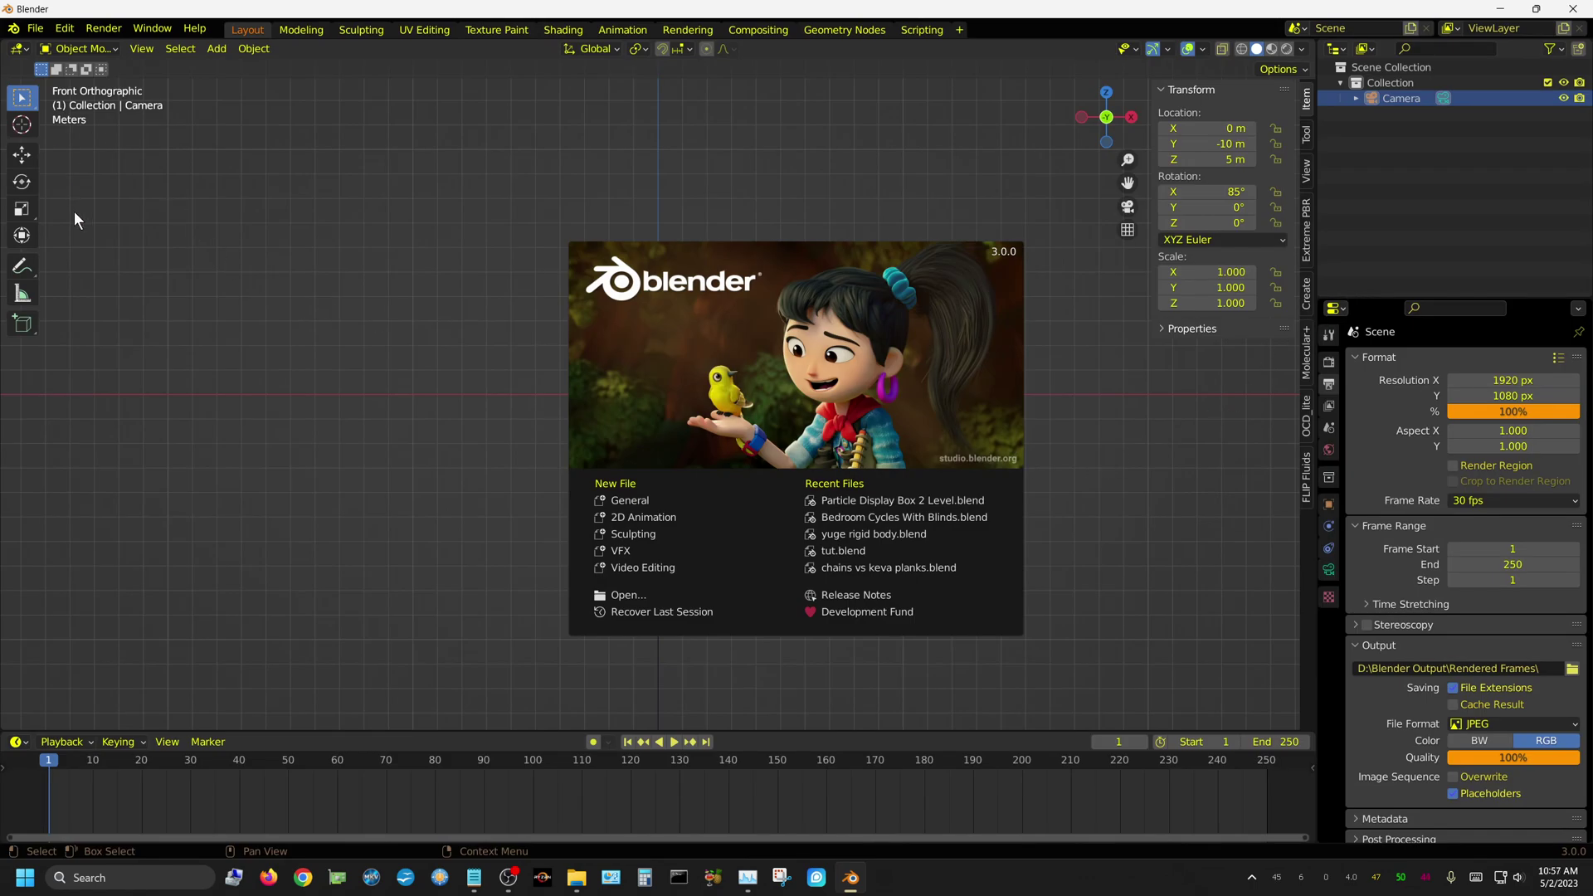
click(43, 30)
click(39, 26)
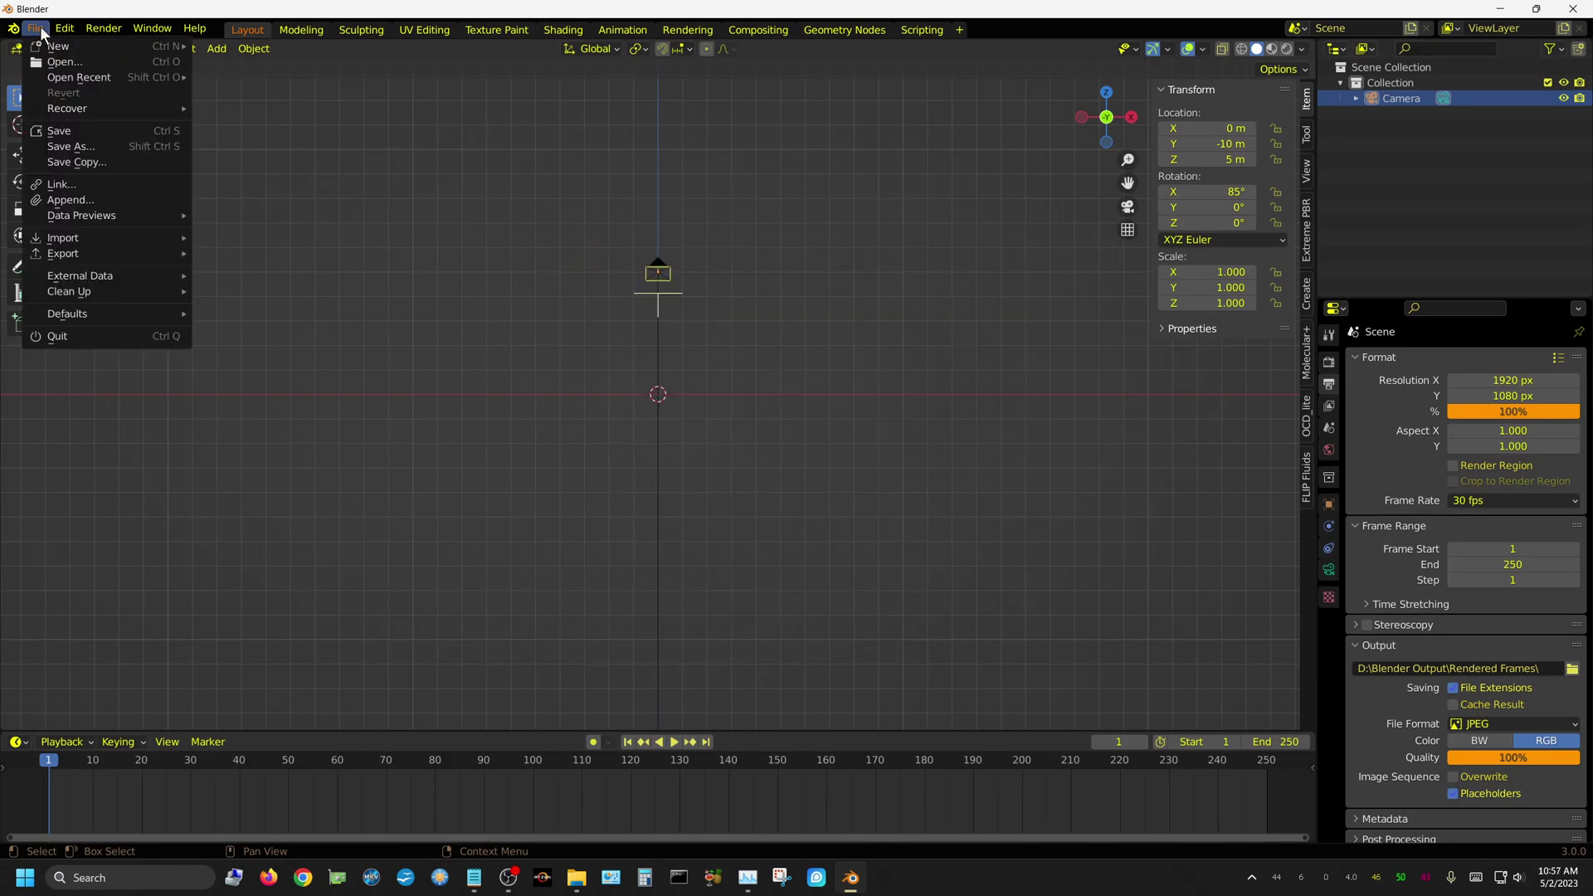
mouse_move(66, 237)
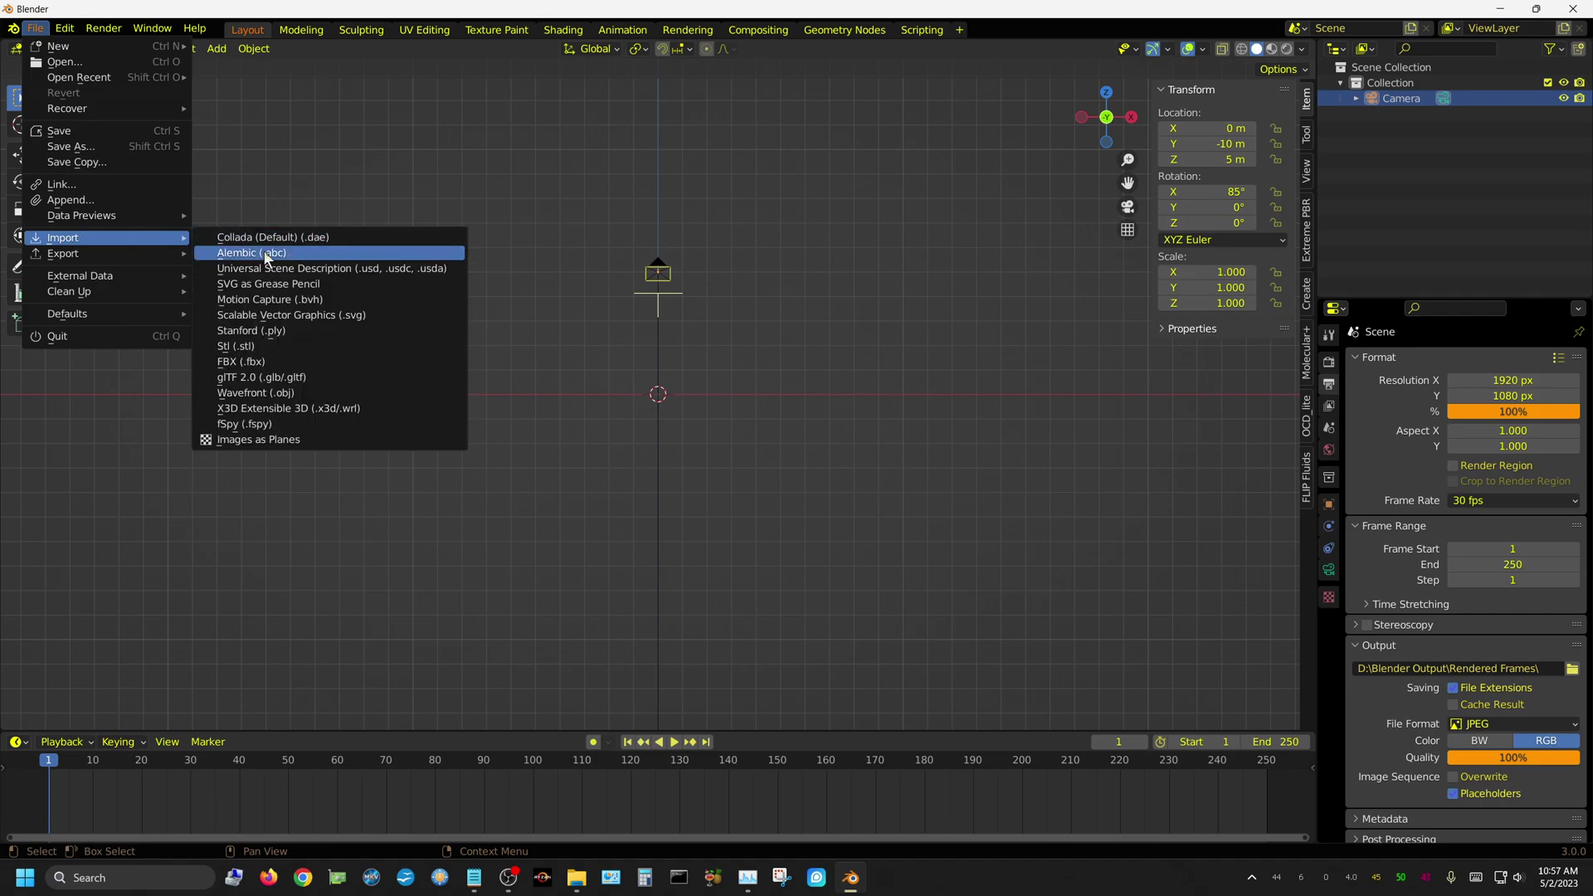
Choose Wavefront (.obj) and select texturedMesh.obj in D:\Tut\MeshroomCache\Texturing's output subfolder
click(280, 393)
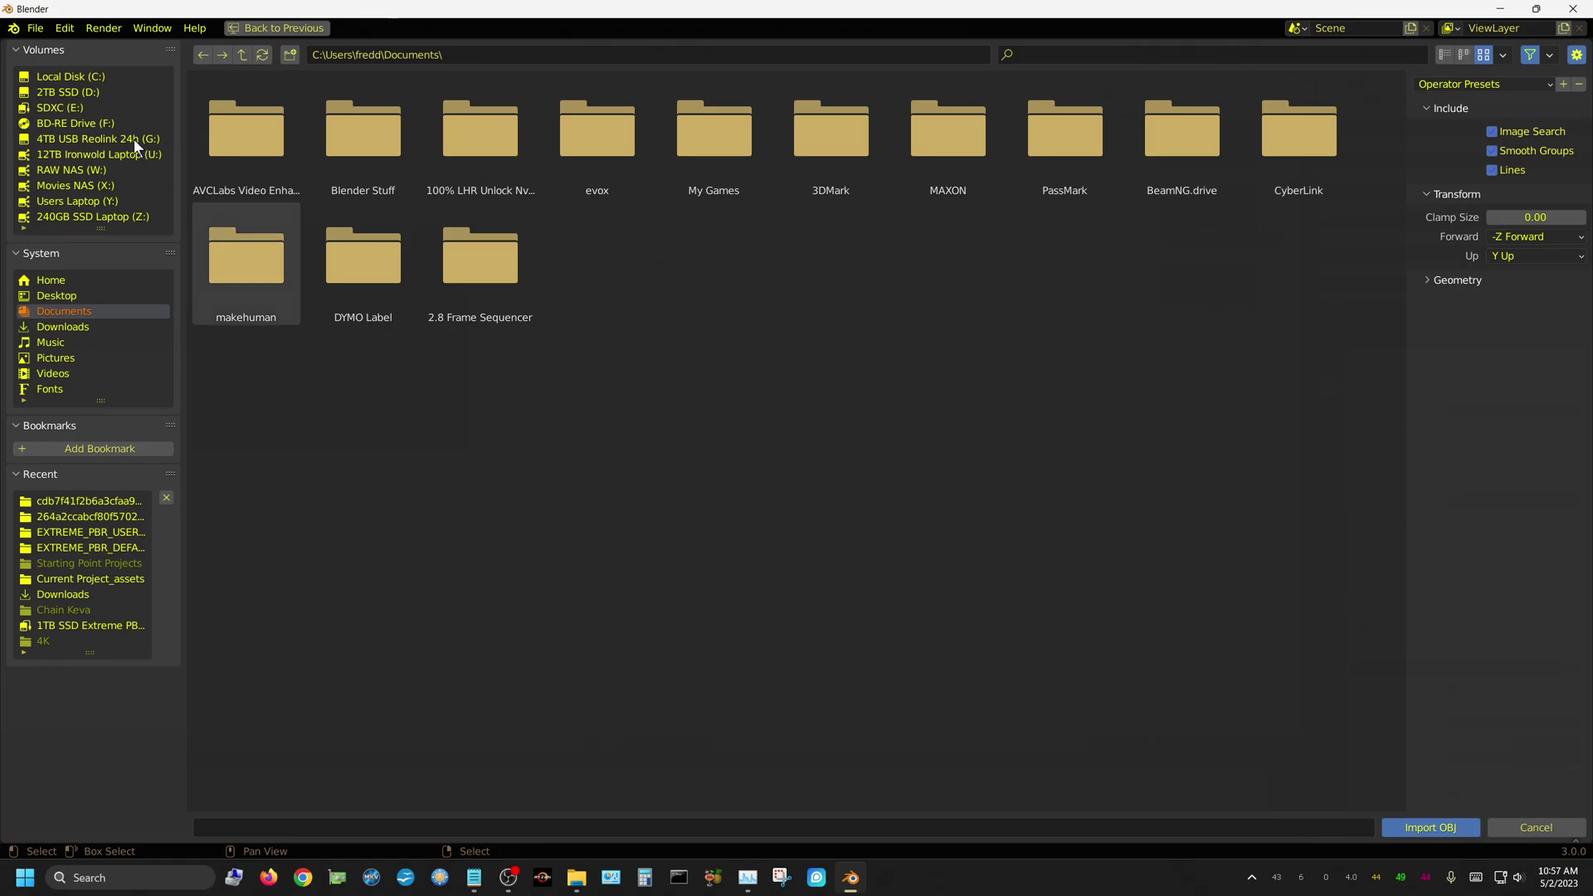
click(80, 92)
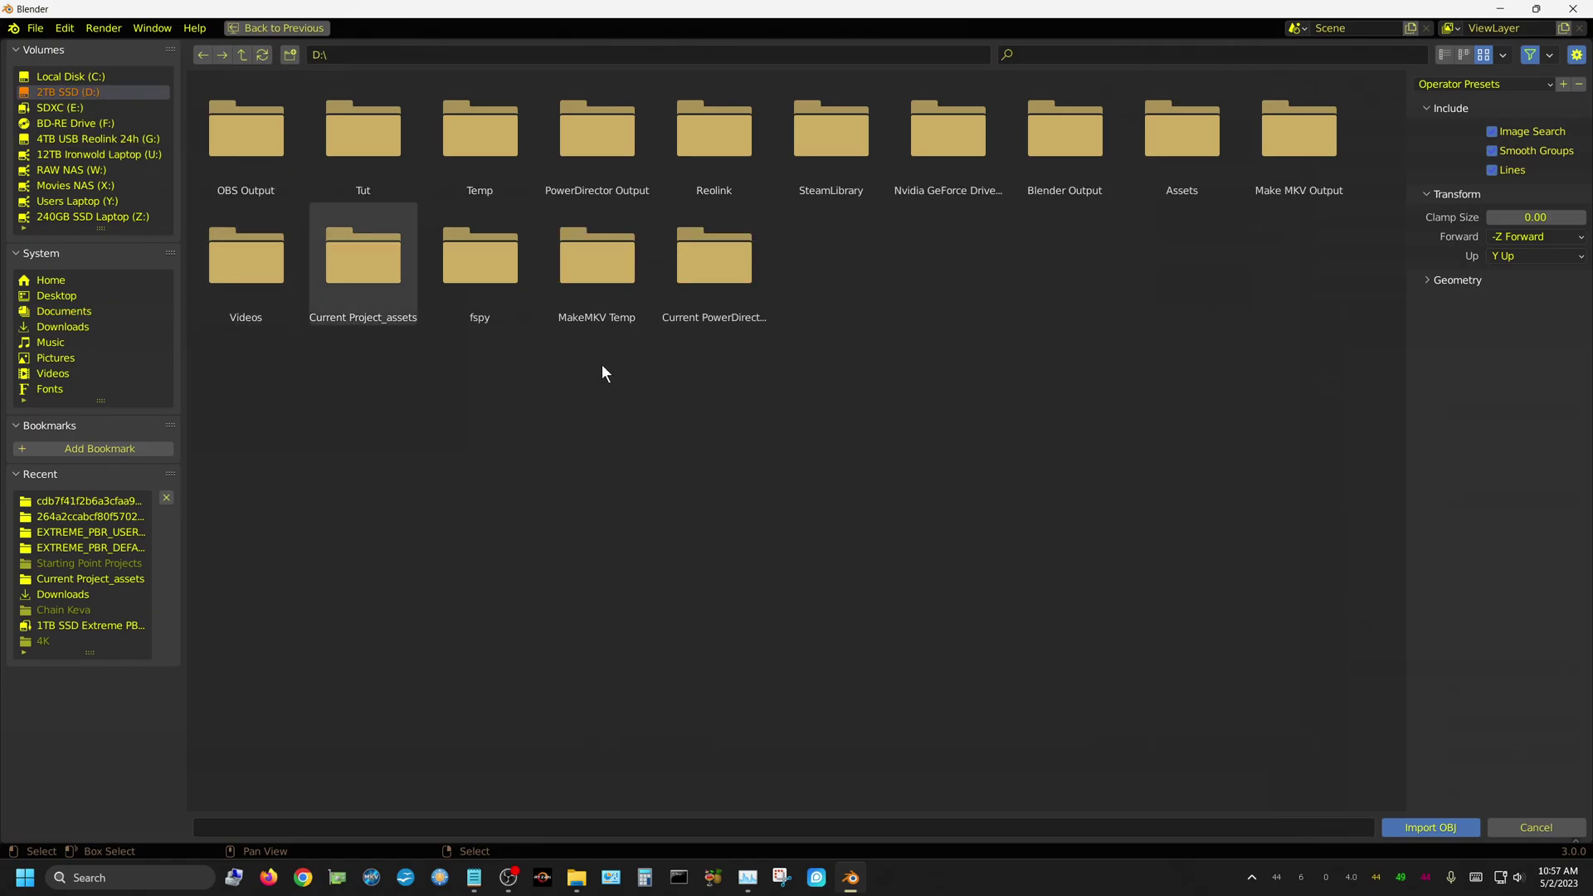
double_click(356, 129)
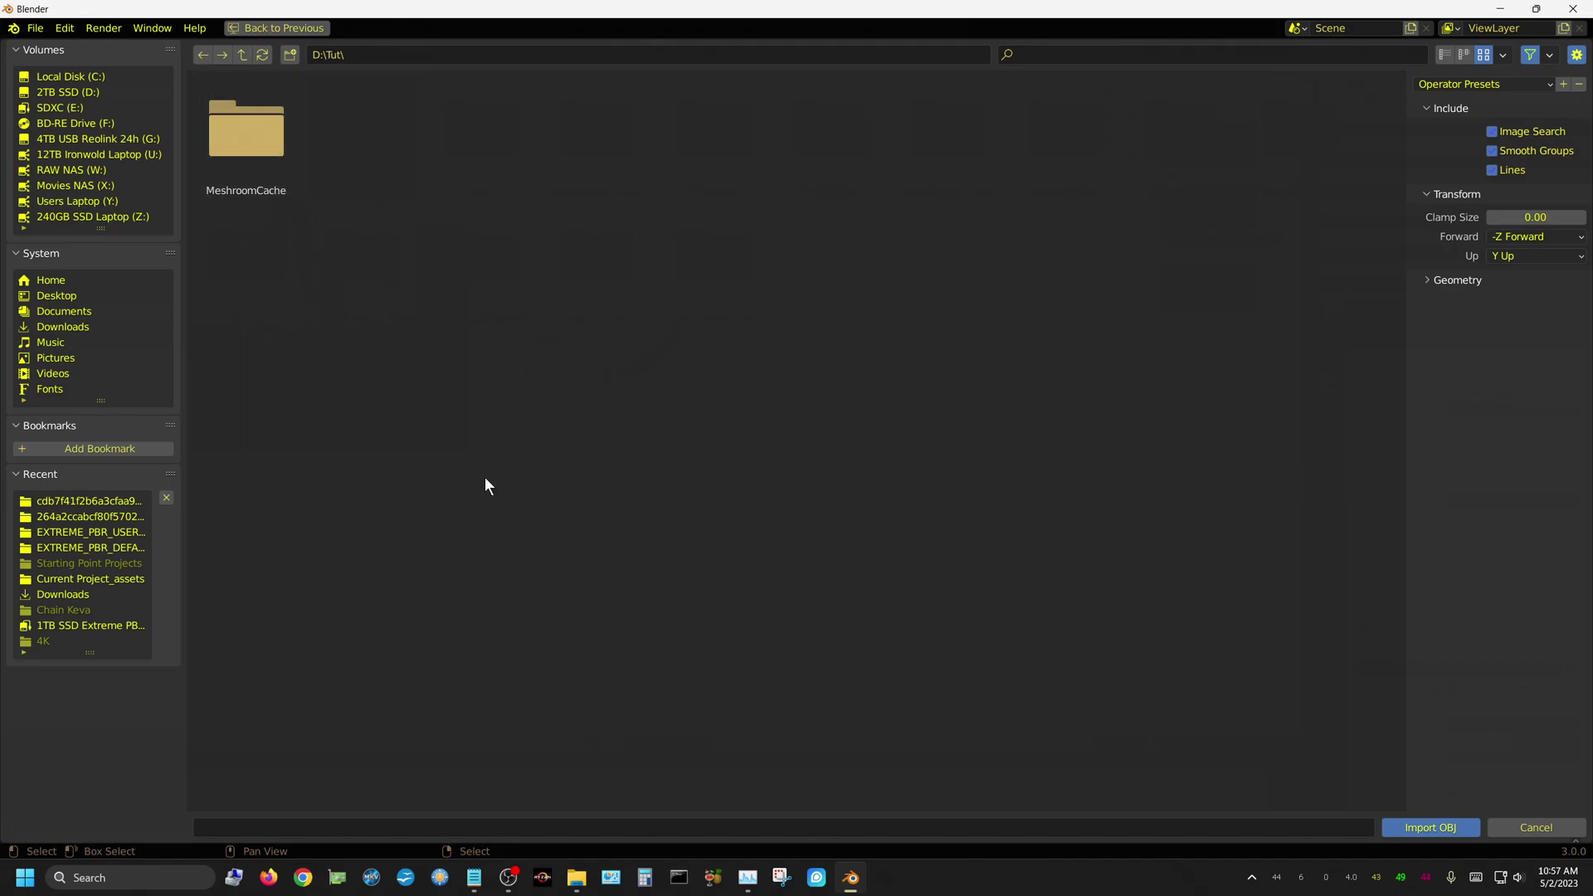
double_click(257, 141)
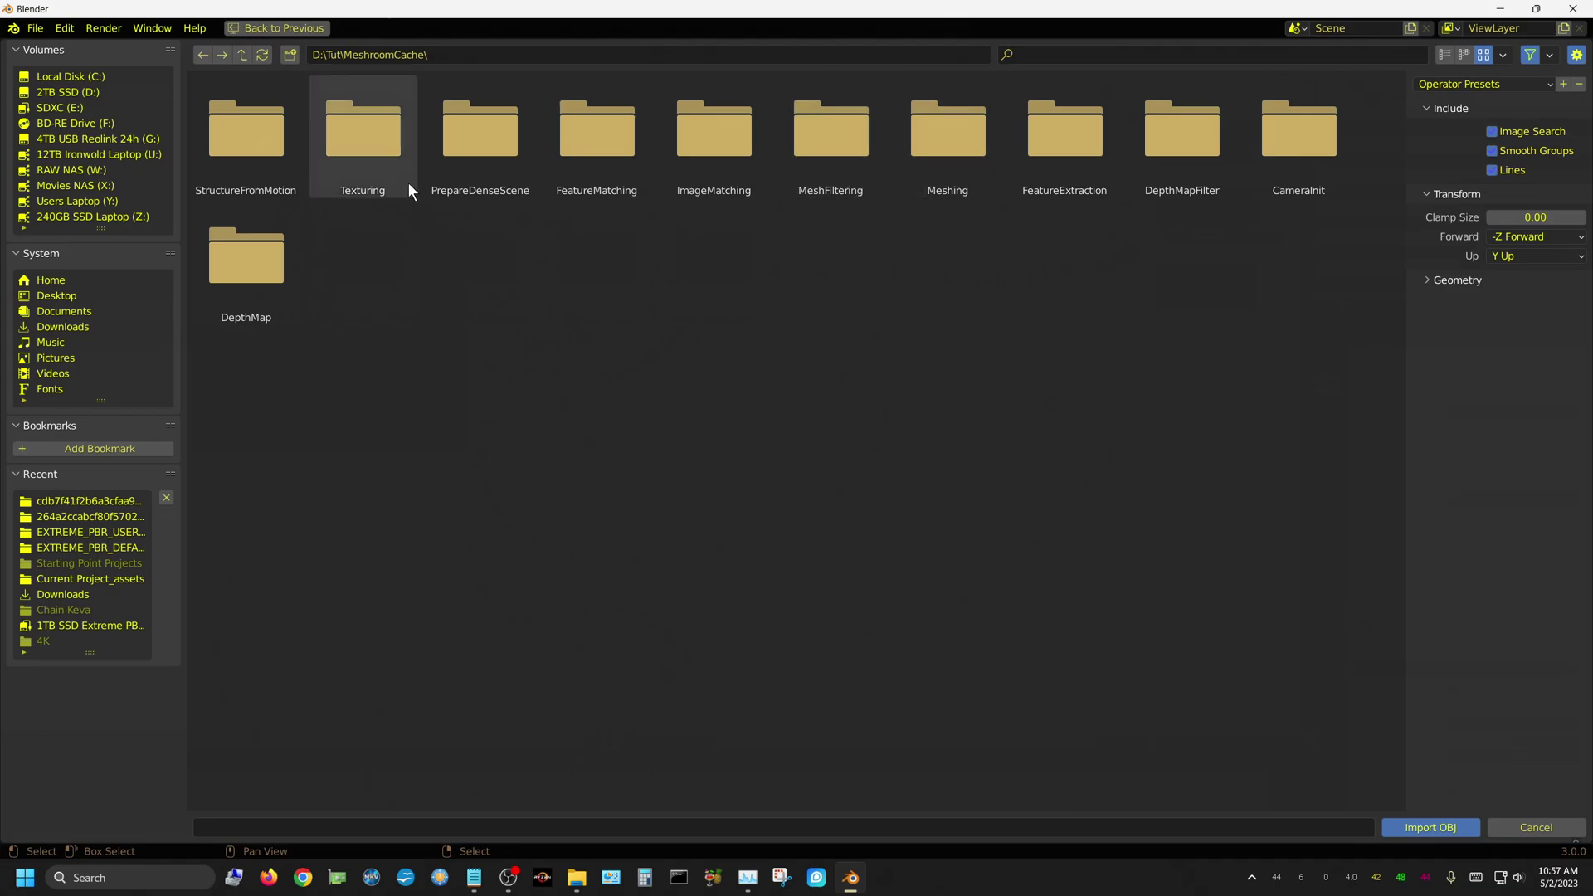
double_click(367, 137)
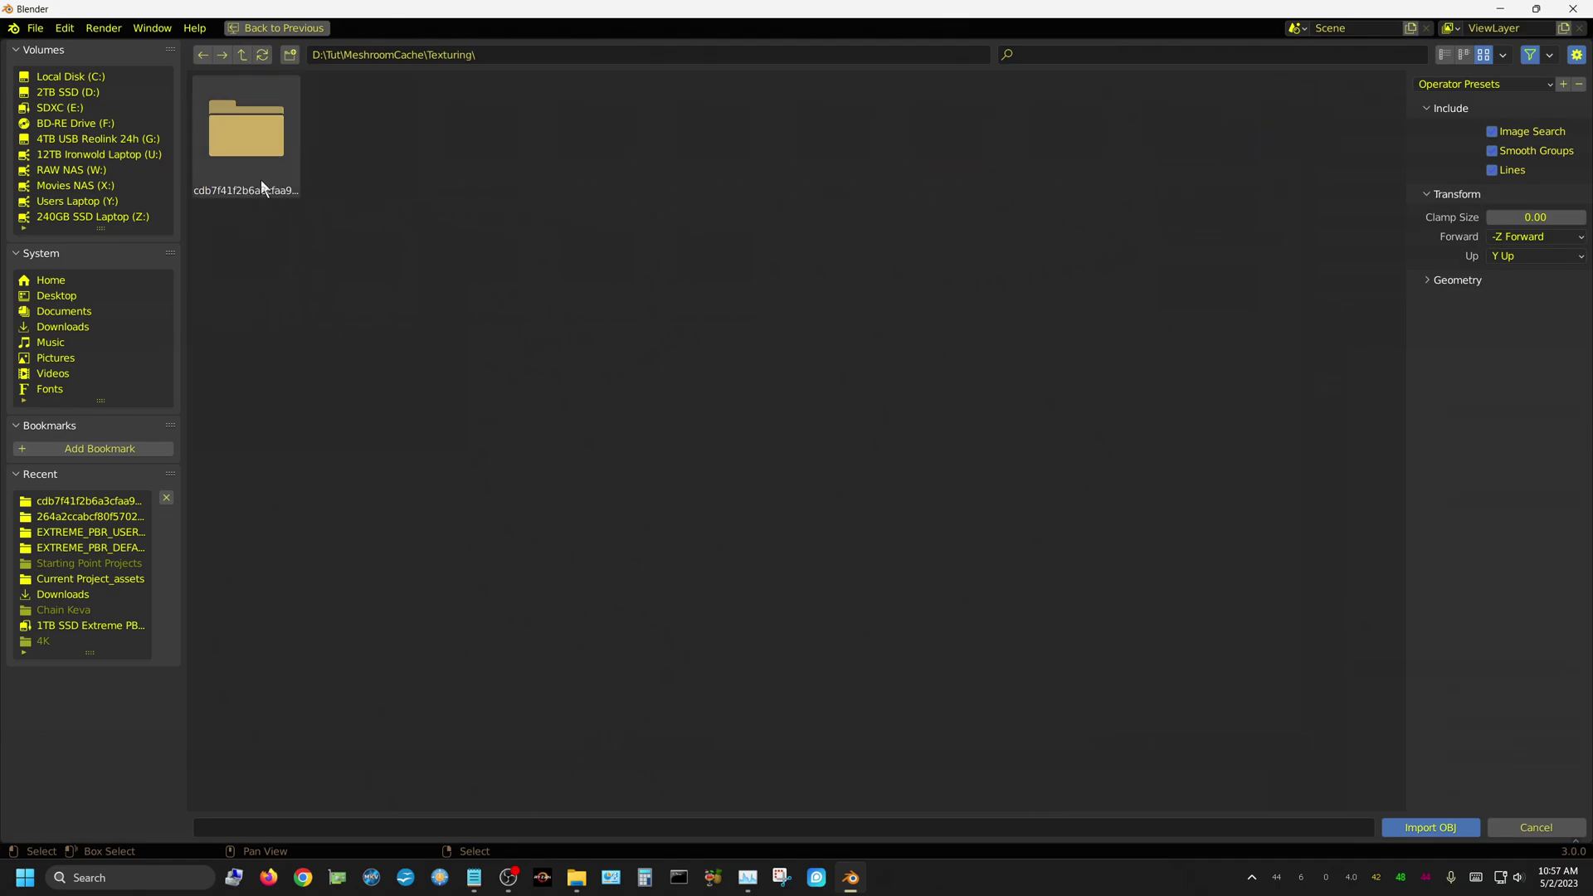
double_click(251, 132)
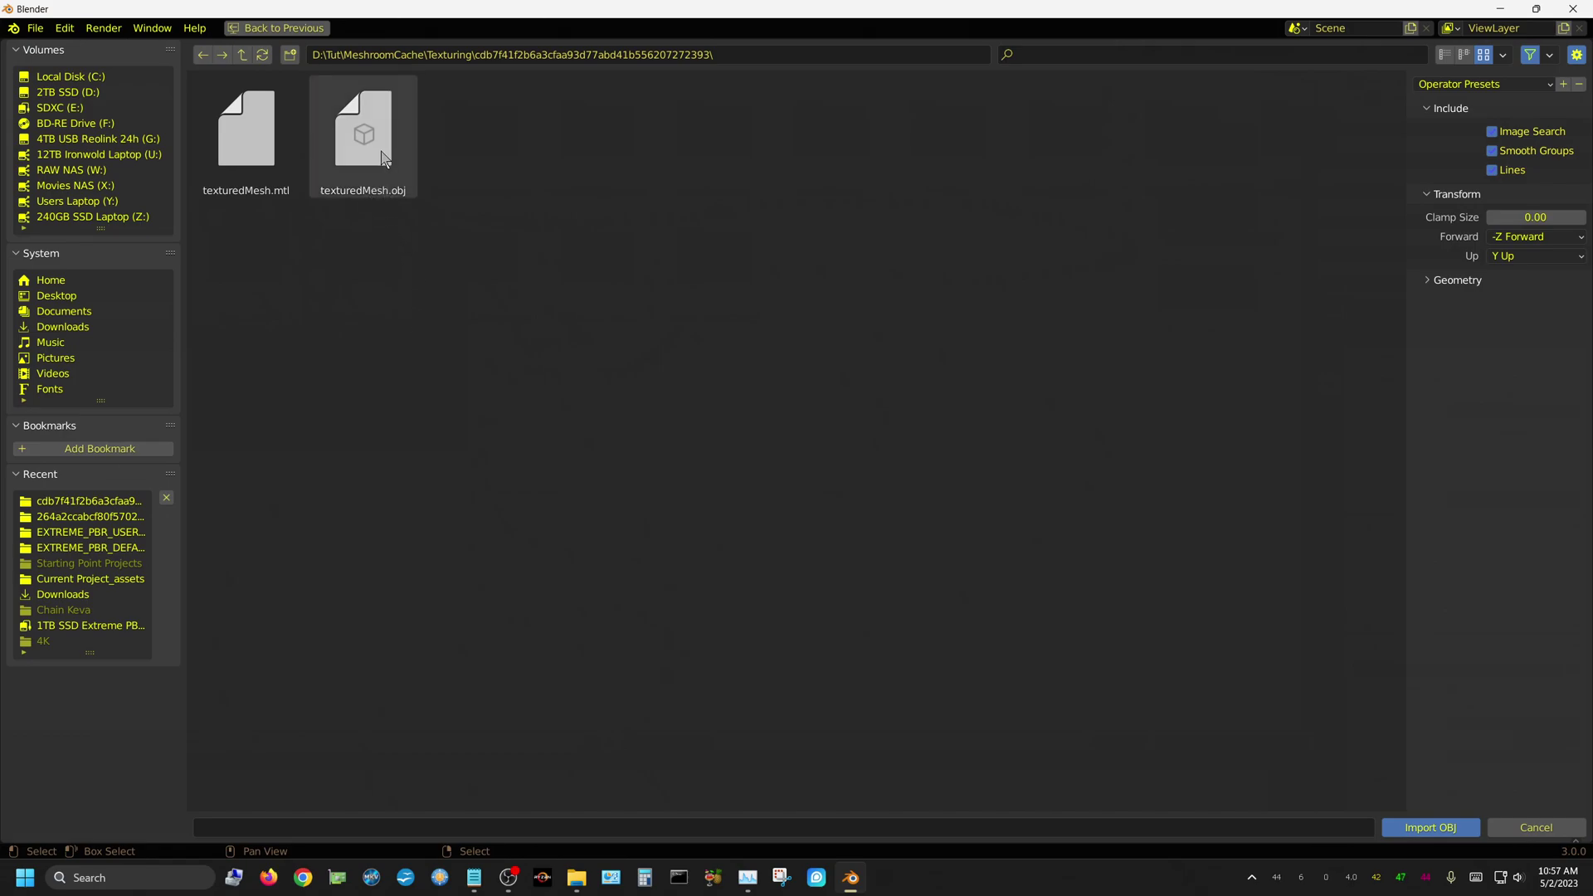
click(370, 196)
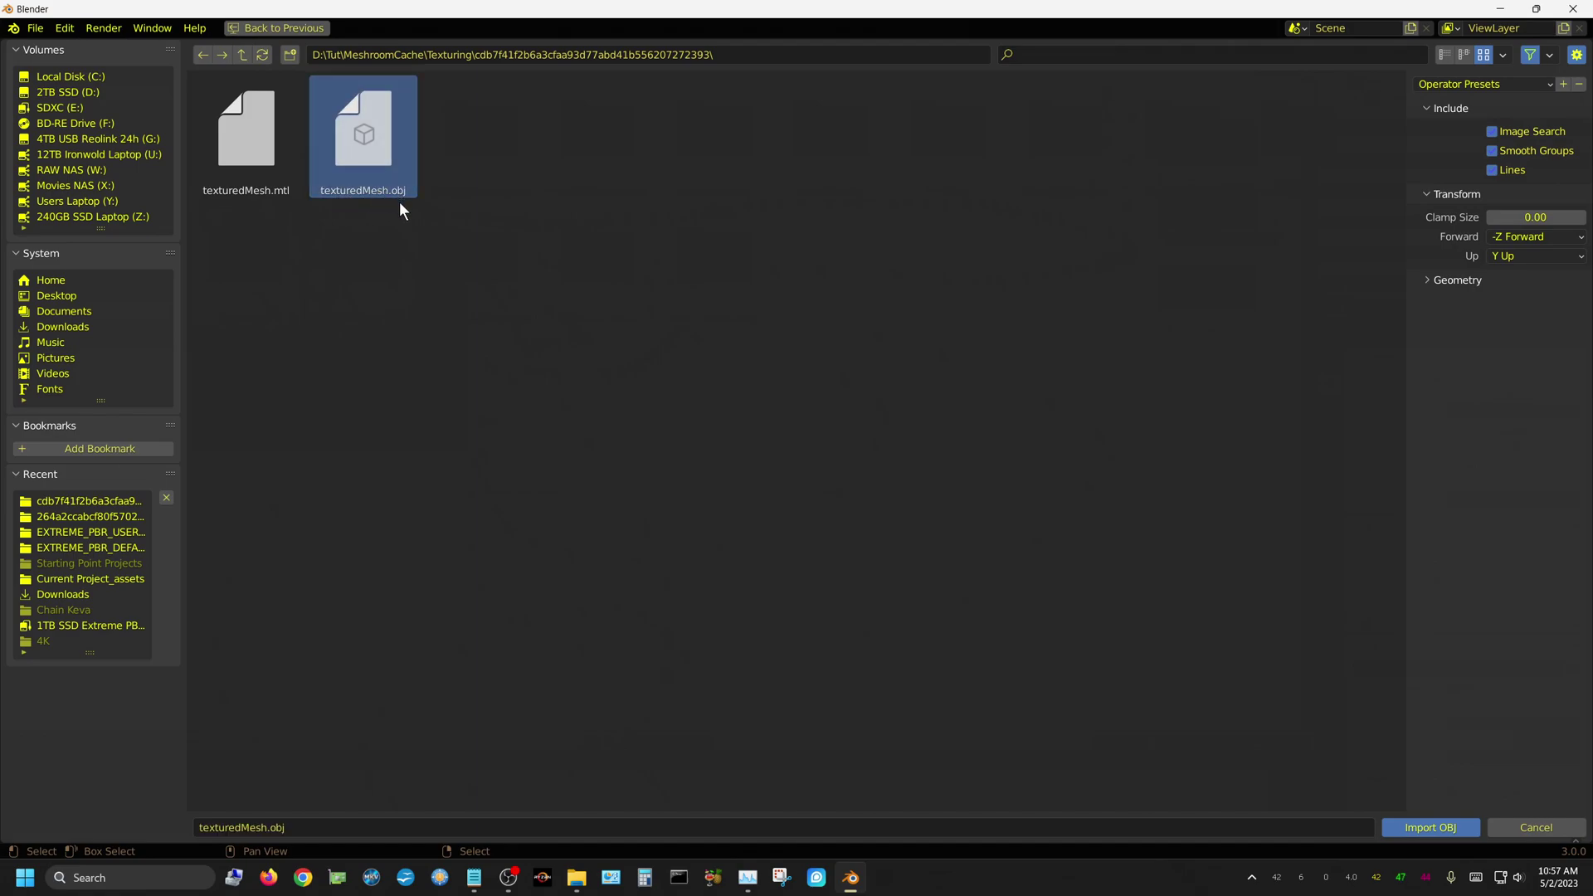
Import texturedMesh.obj and wait for Blender to finish loading the scan
click(1416, 825)
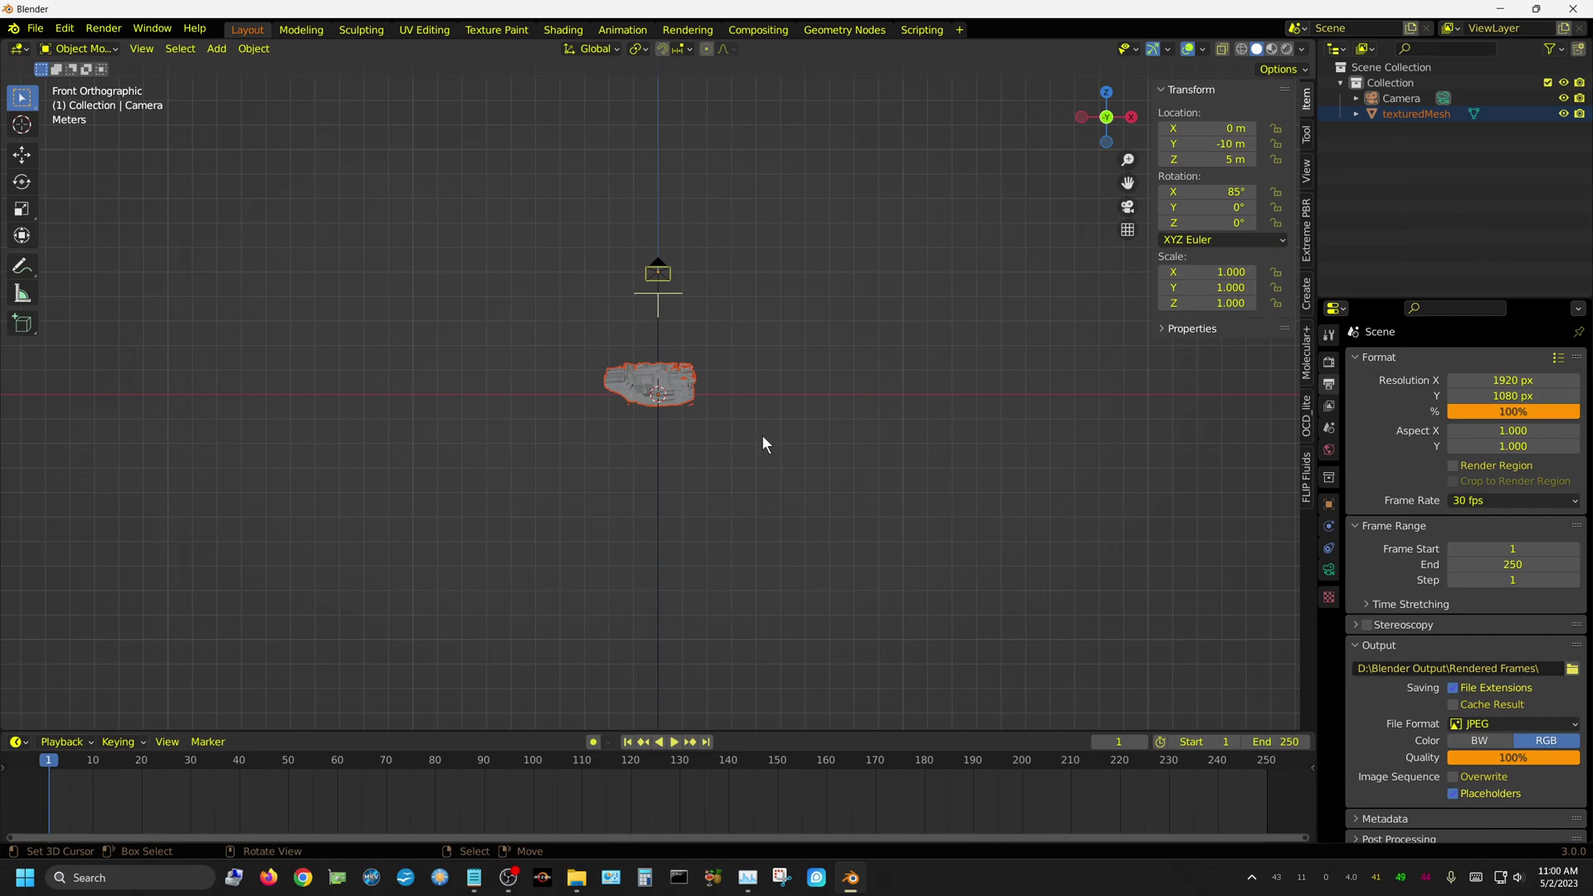
Zoom in, select the texturedMesh, and settle on a Front Orthographic view of it
scroll(761, 434, up, 8)
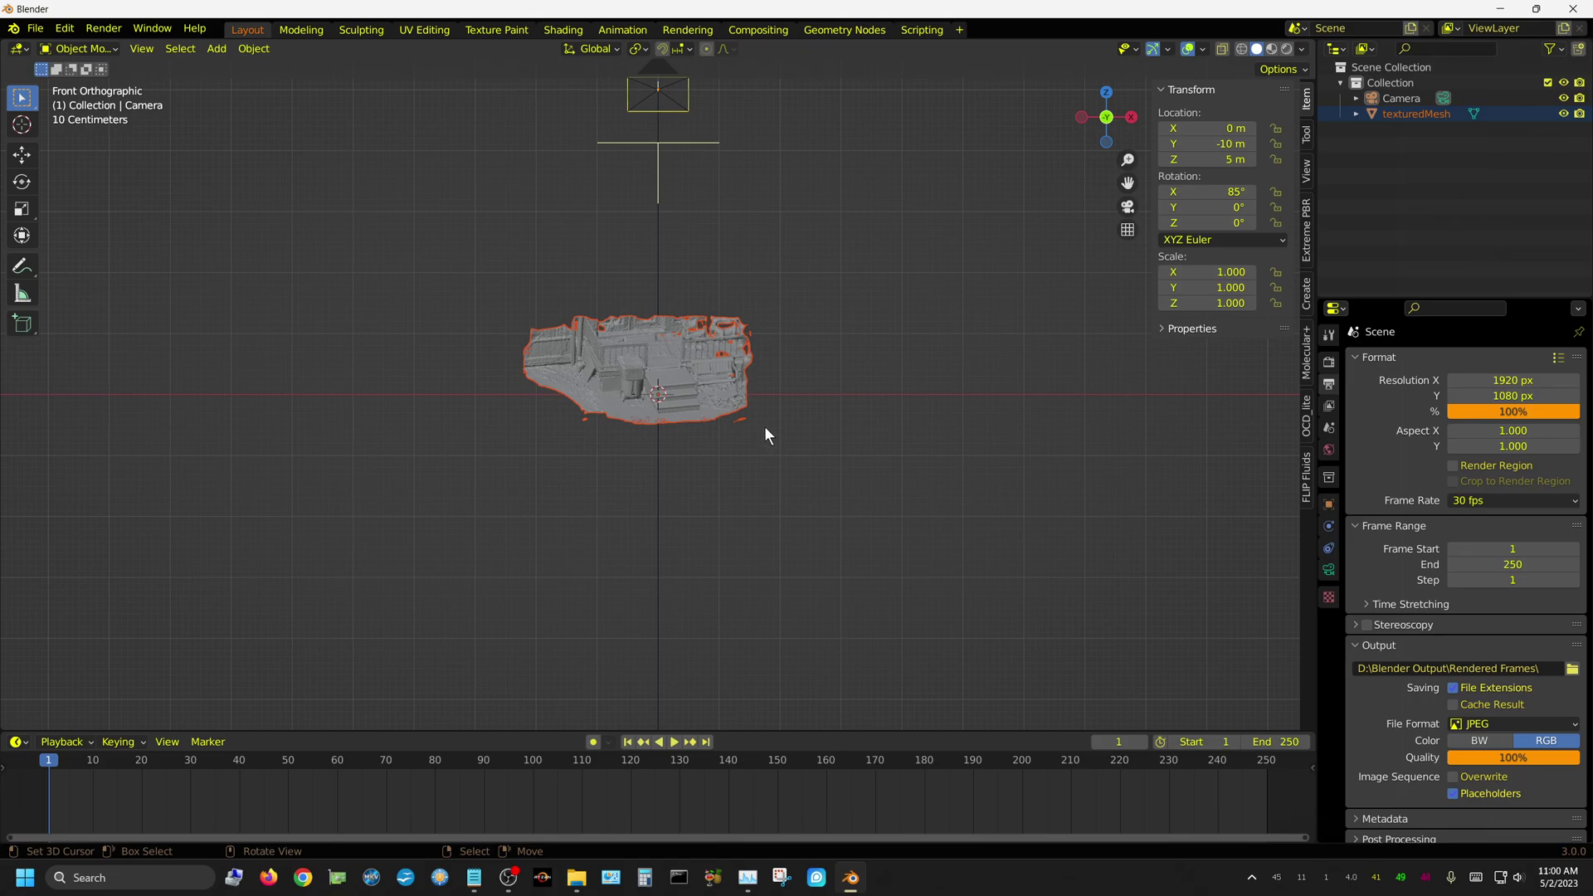
scroll(764, 430, up, 2)
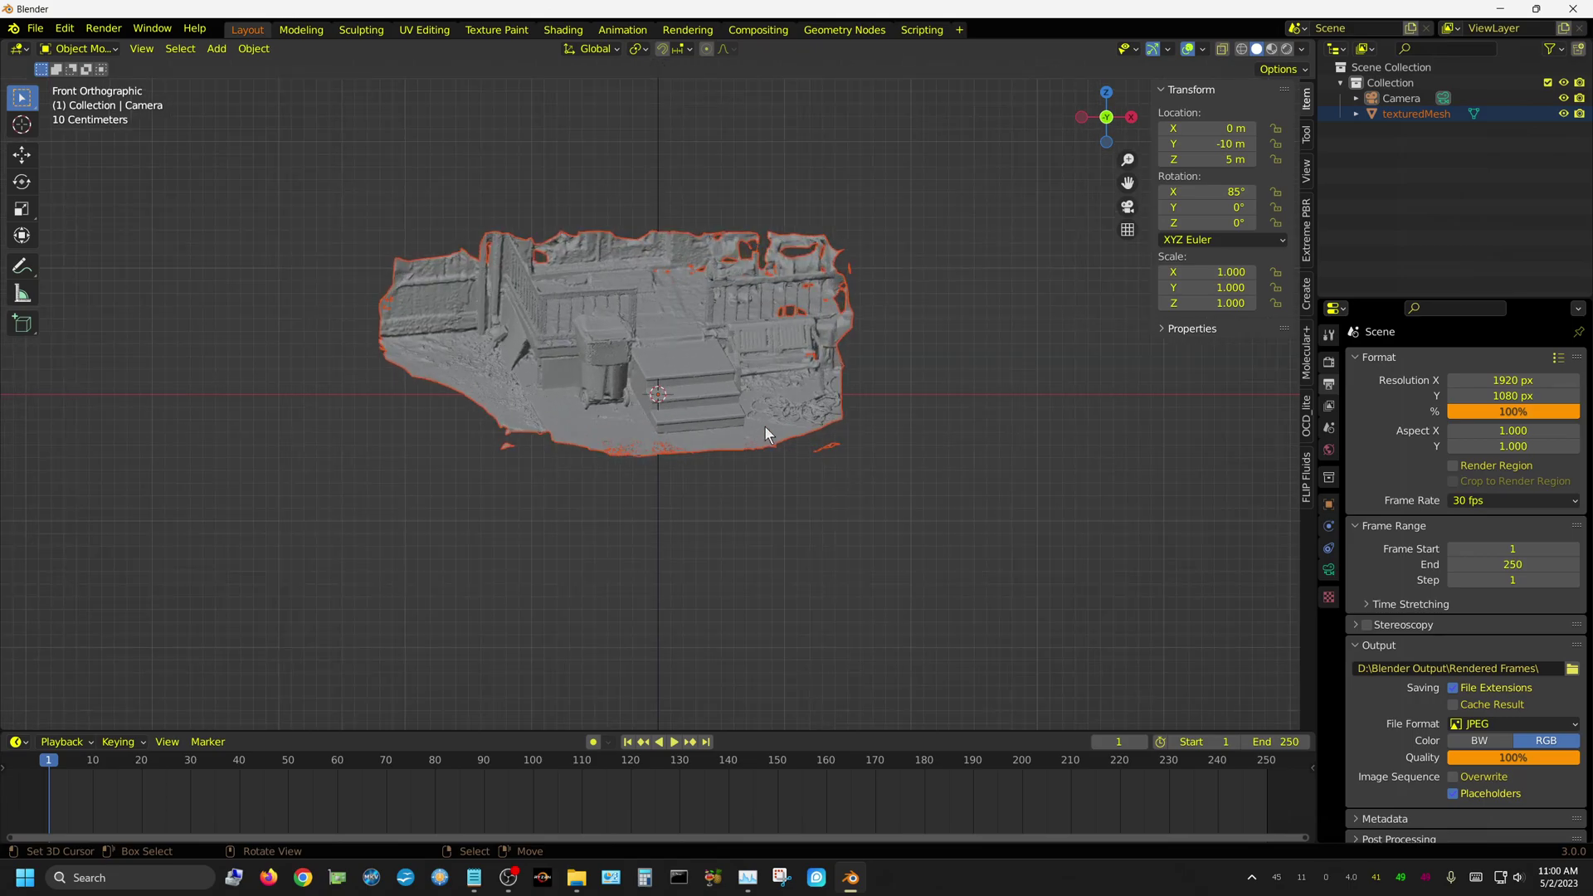
click(675, 332)
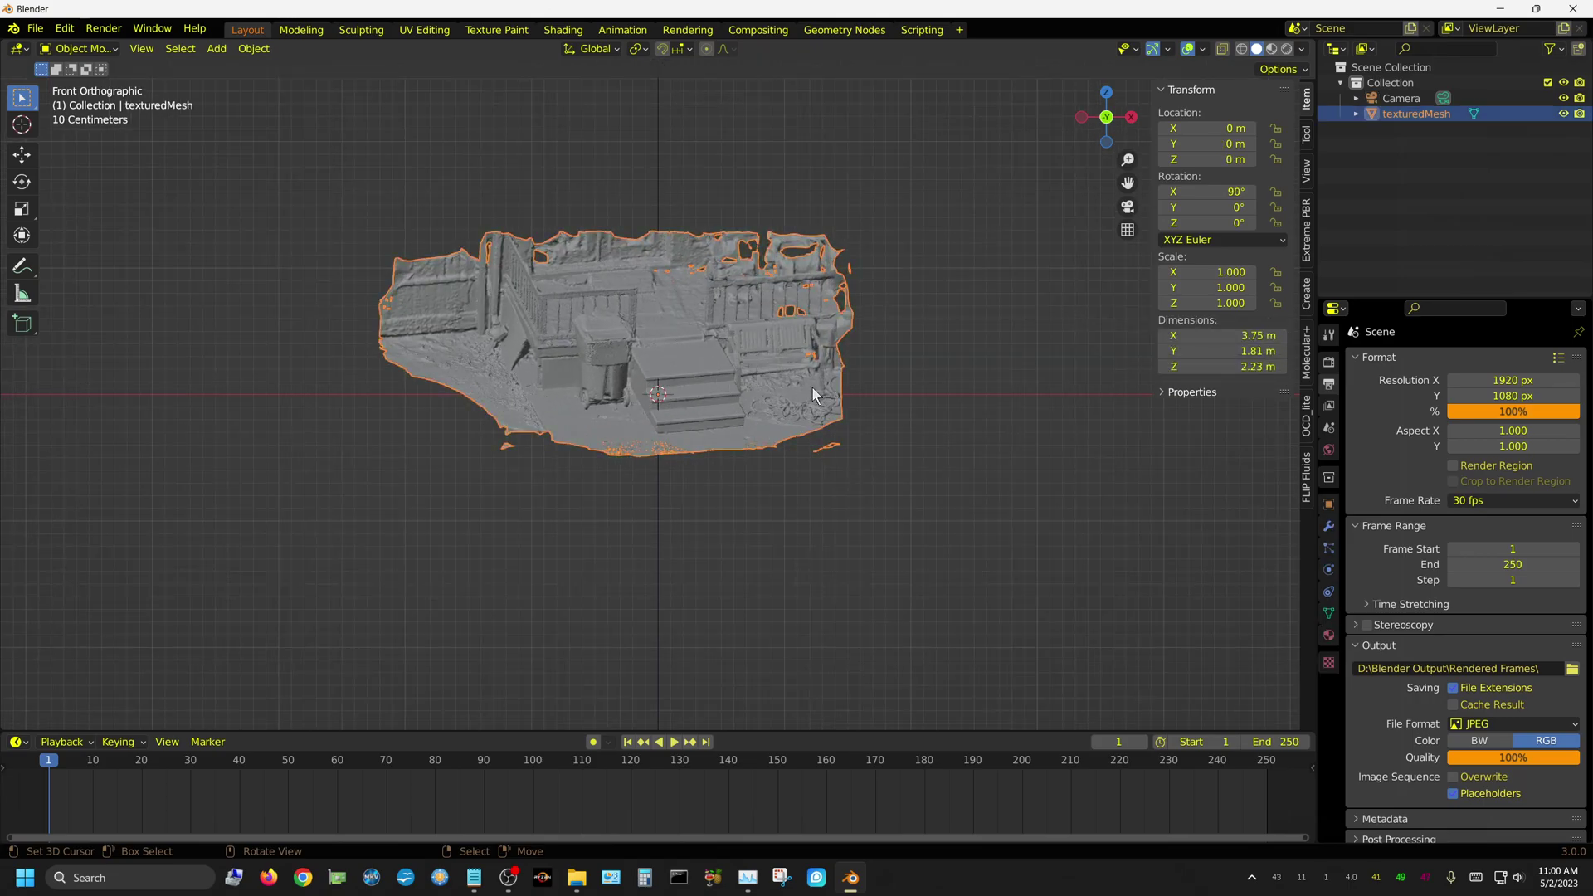
mouse_move(811, 386)
middle_down()
mouse_move(617, 385)
mouse_move(824, 389)
middle_up()
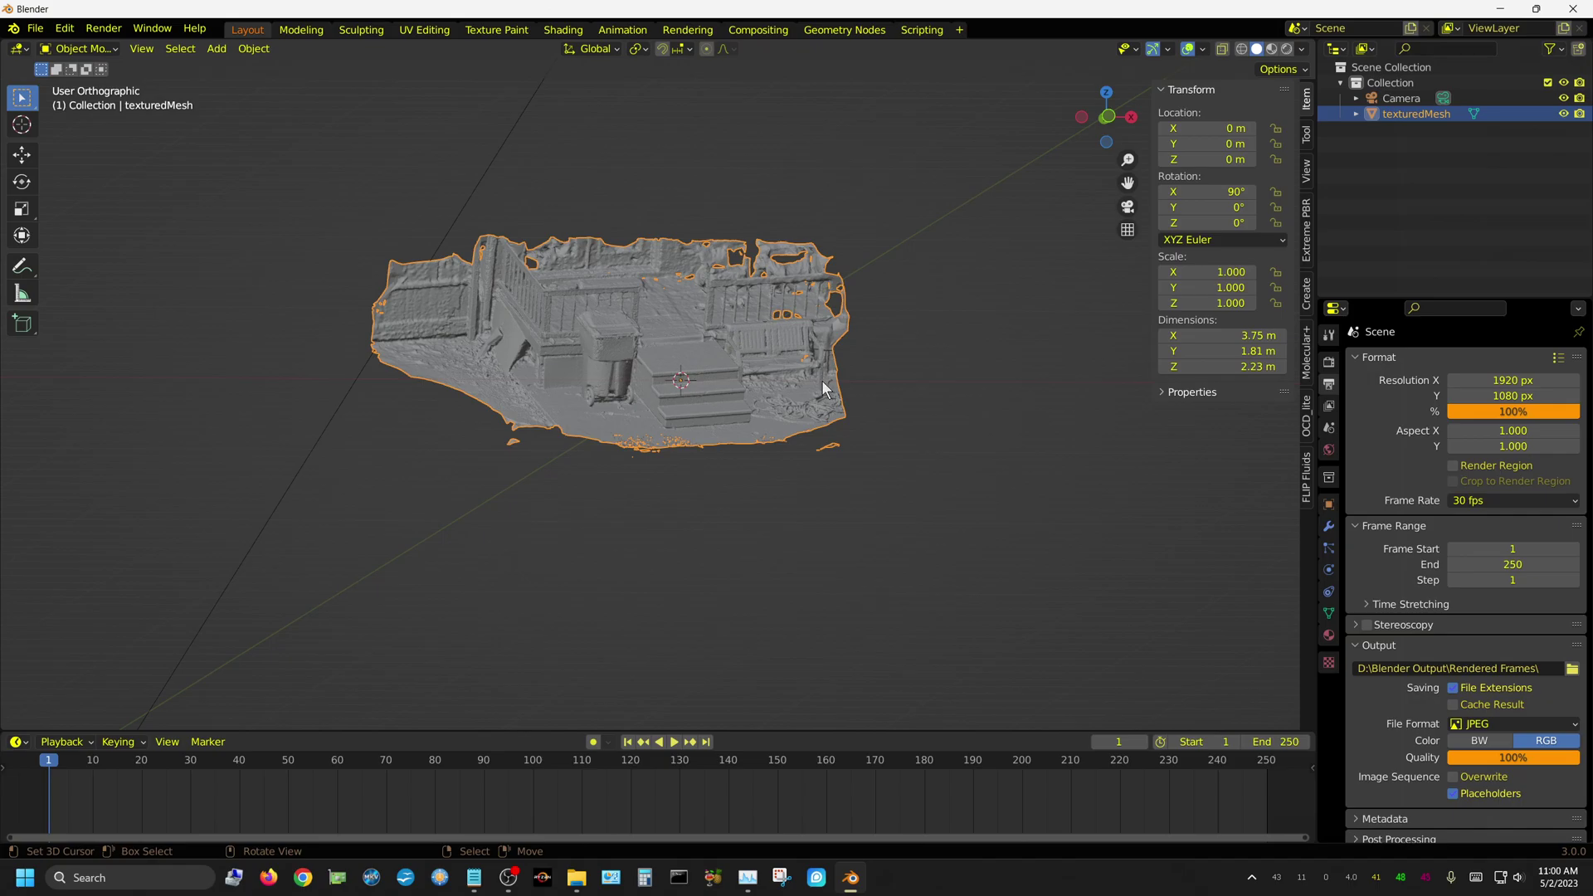
key(KP_1)
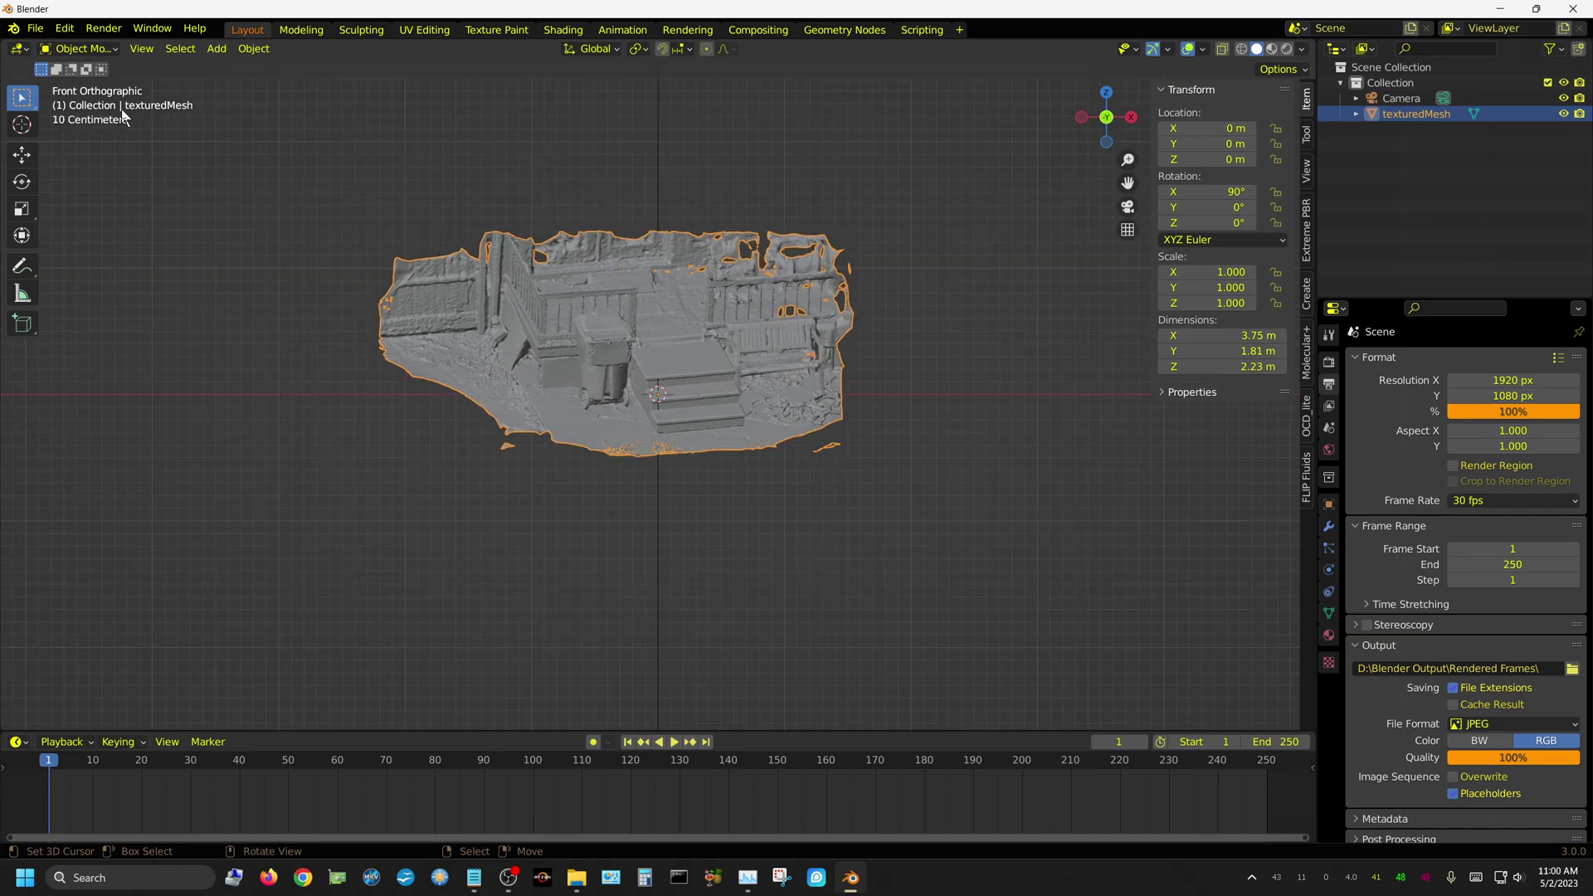
key(KP_5)
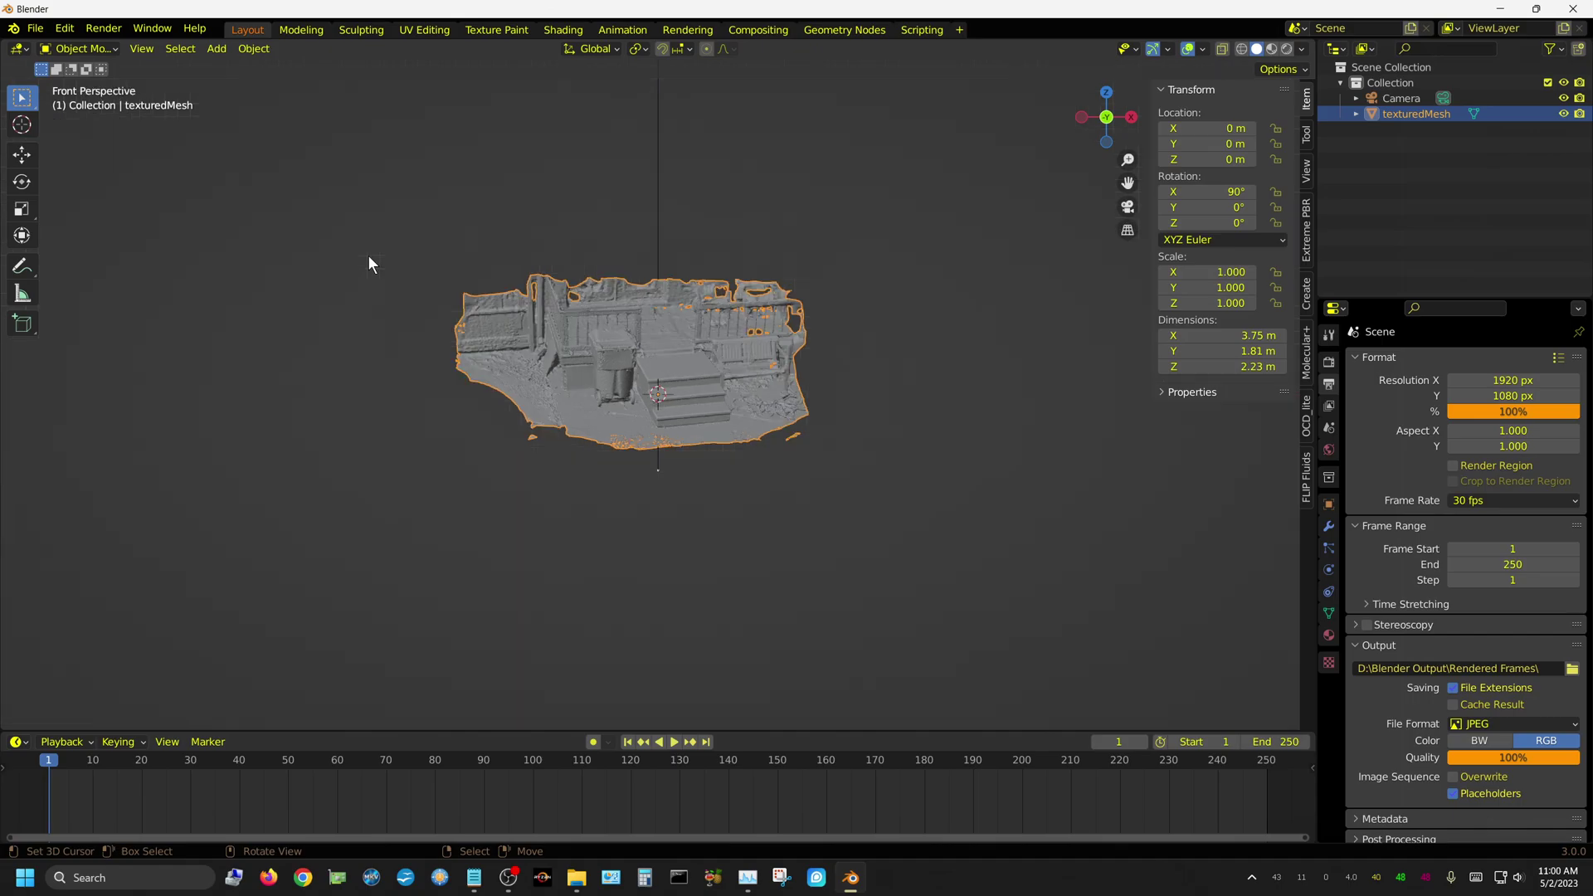
key(KP_5)
key(KP_5)
key(KP_5)
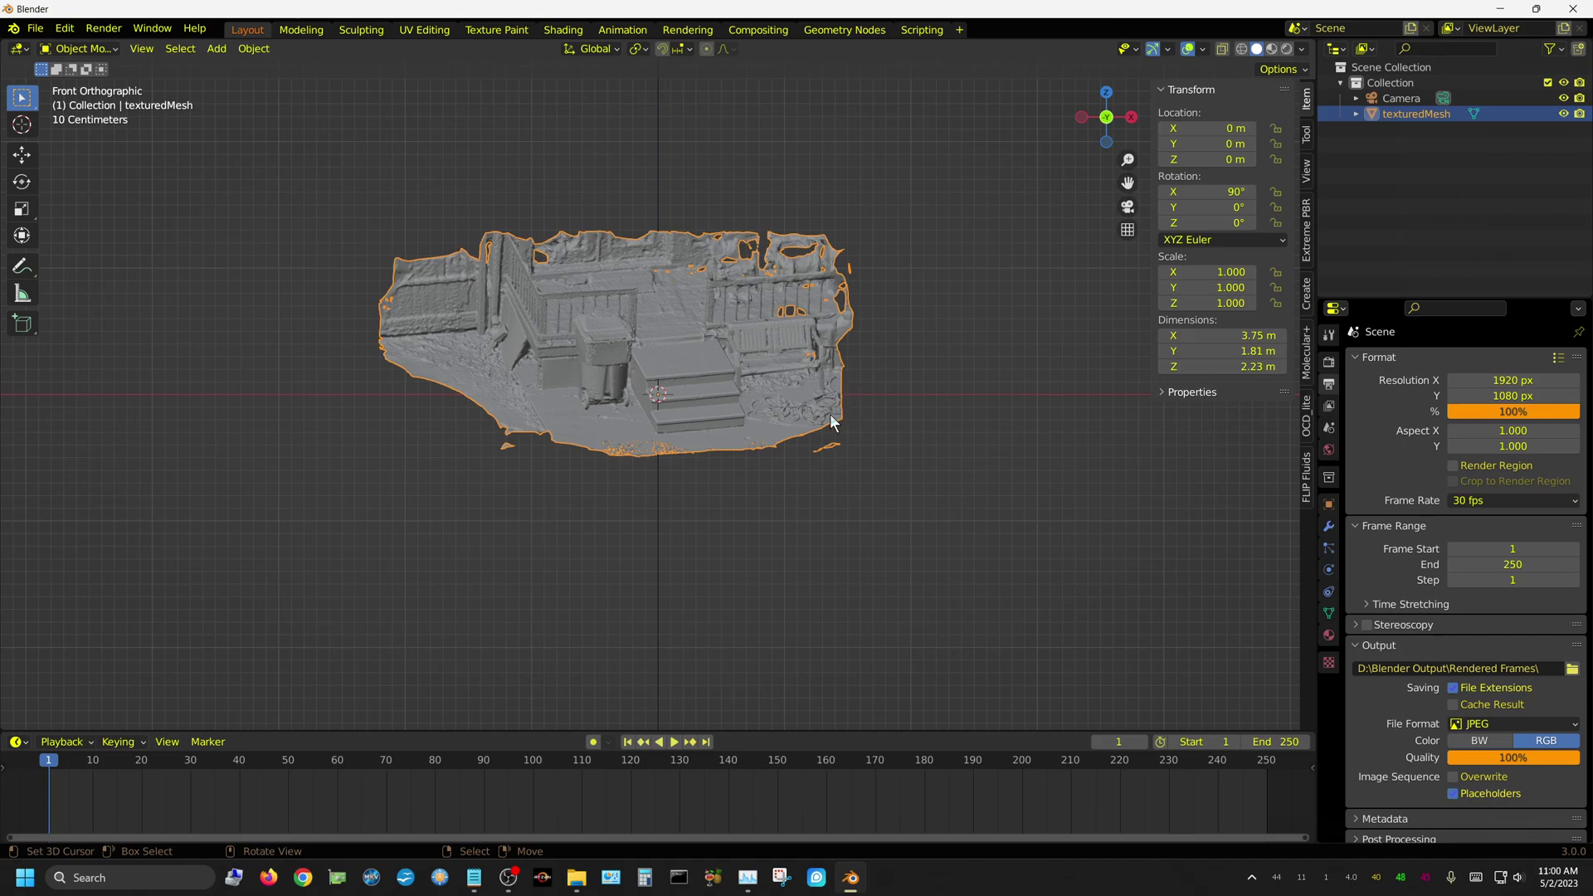
Rotate the mesh around X to 65.4° to straighten the deck
key(r)
key(x)
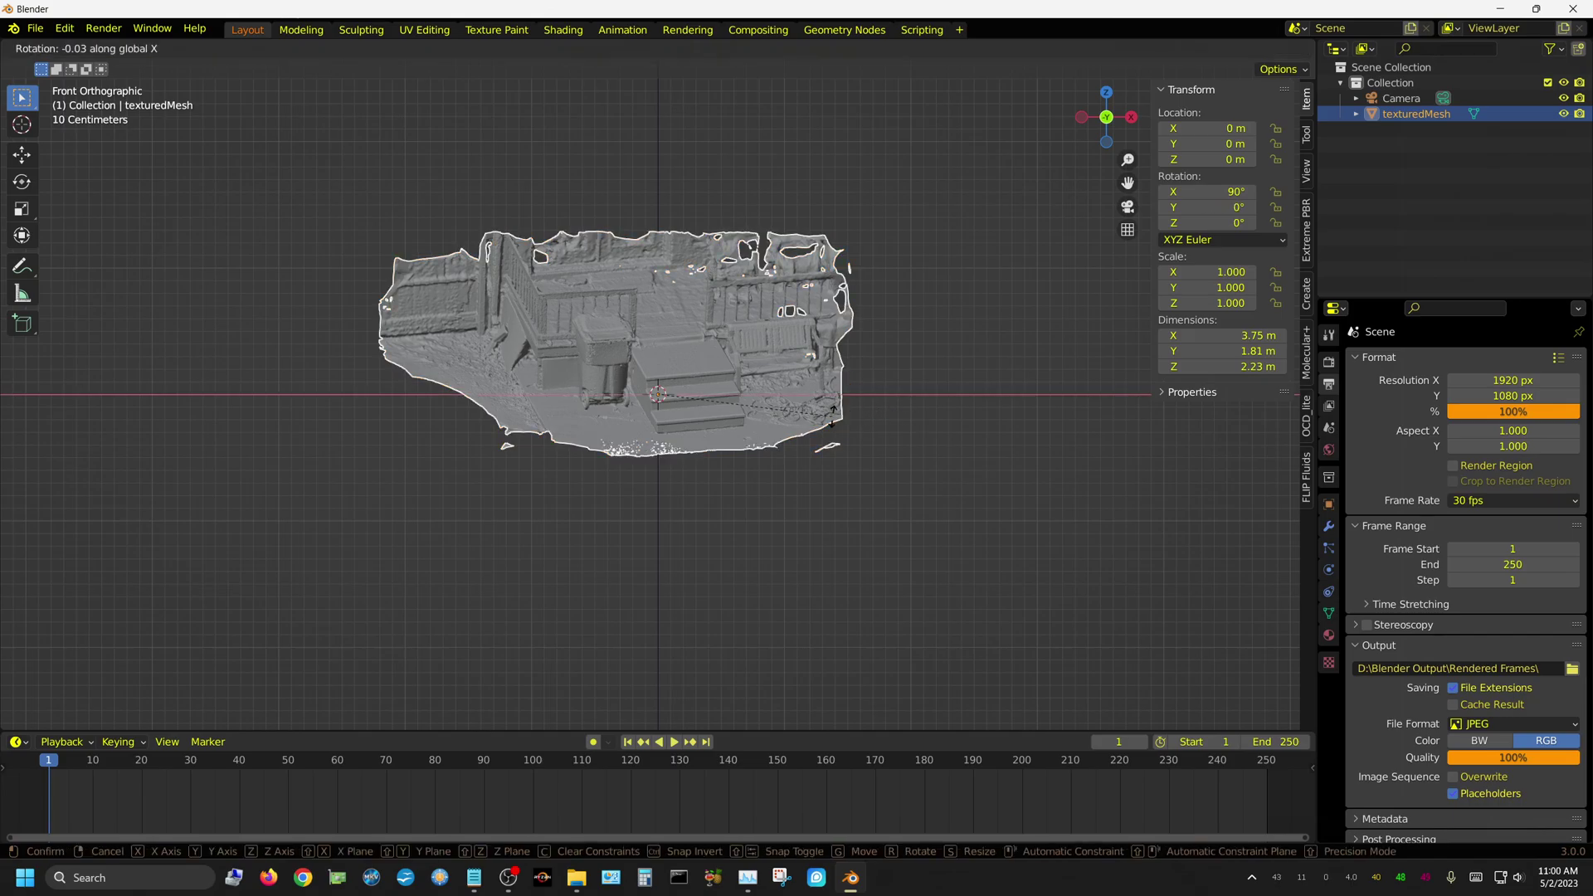
click(833, 342)
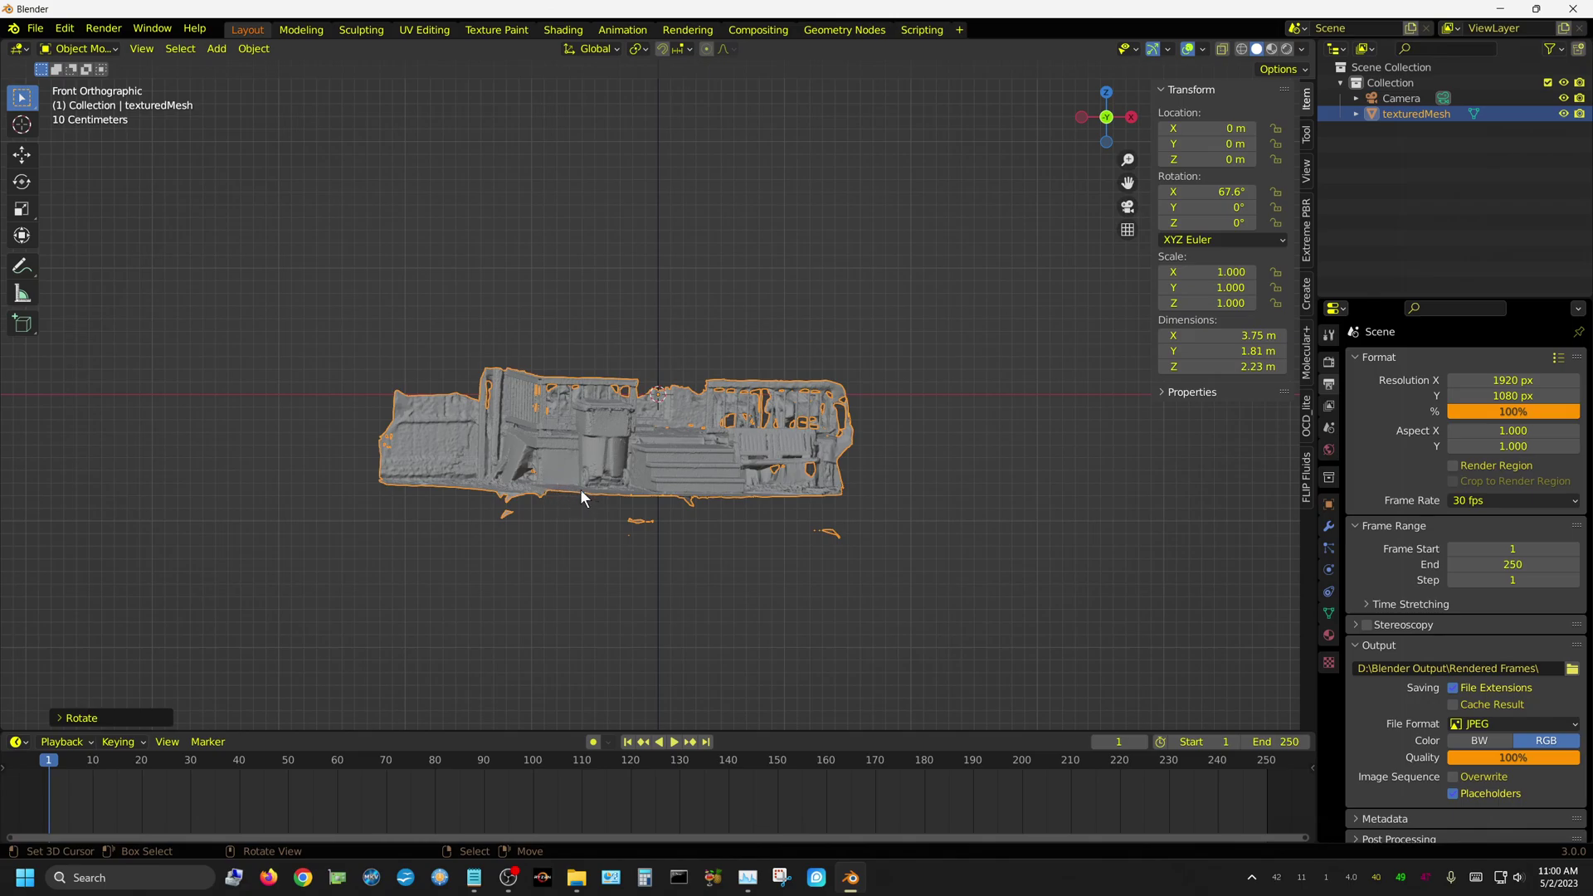
key(r)
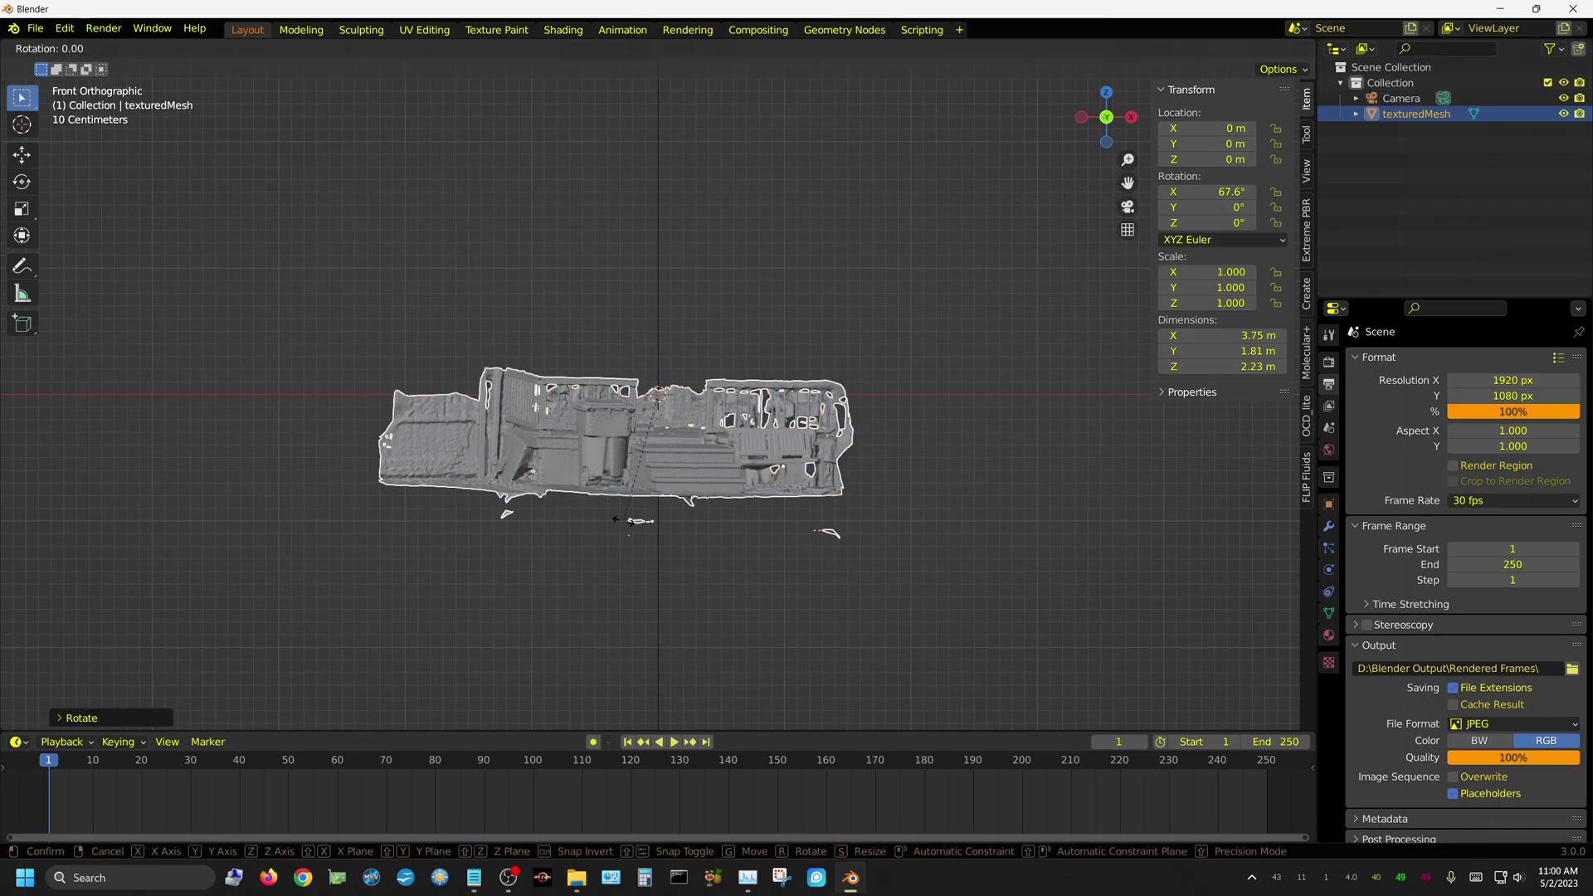
key(x)
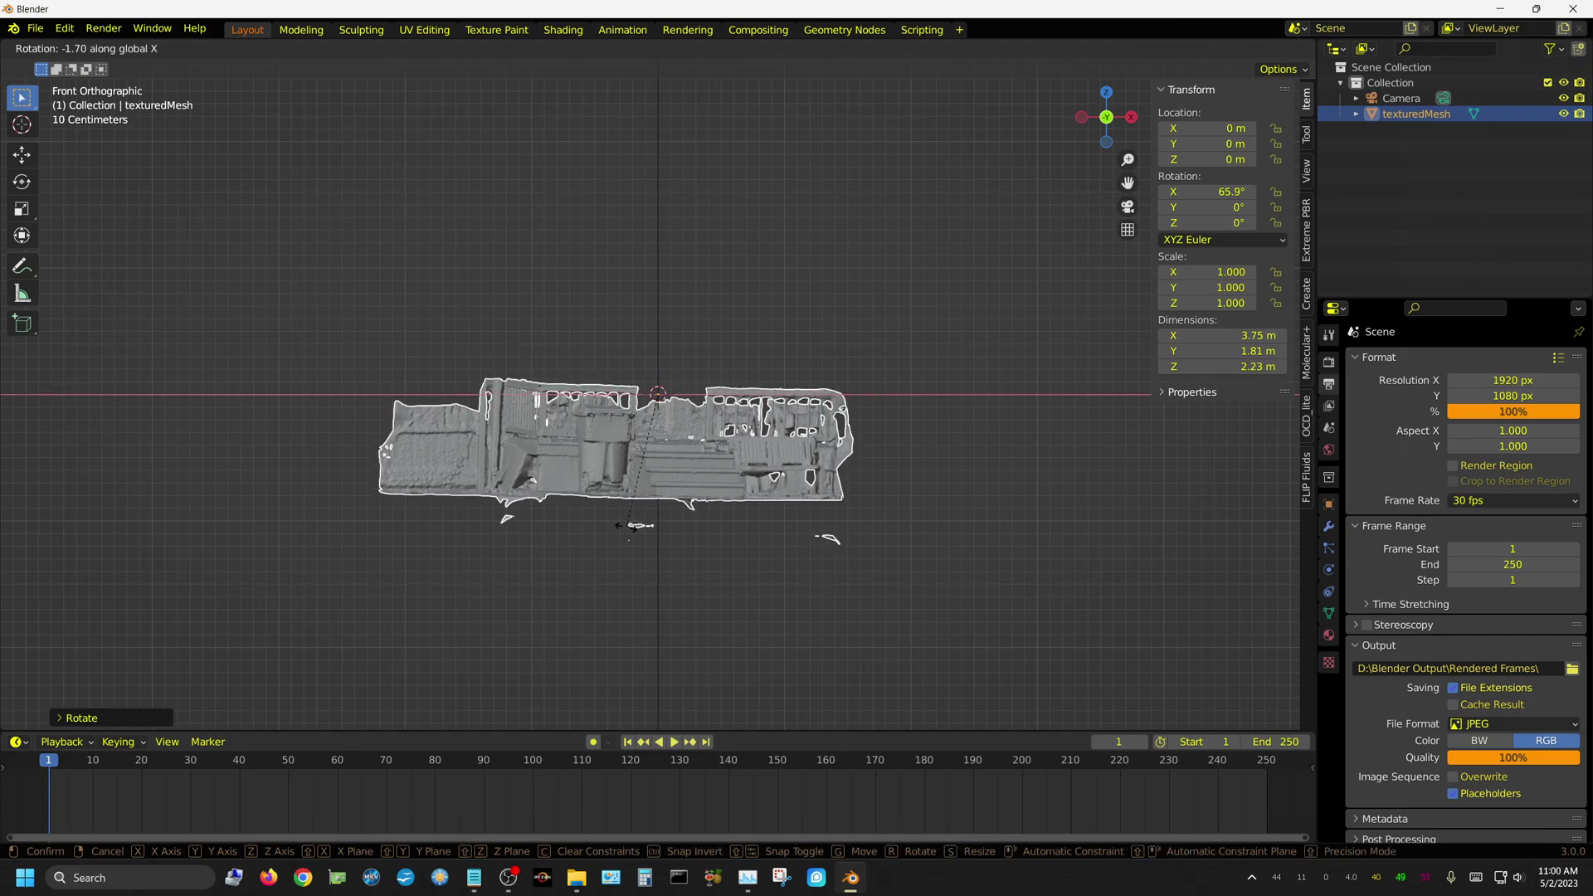
click(627, 537)
scroll(721, 593, up, 3)
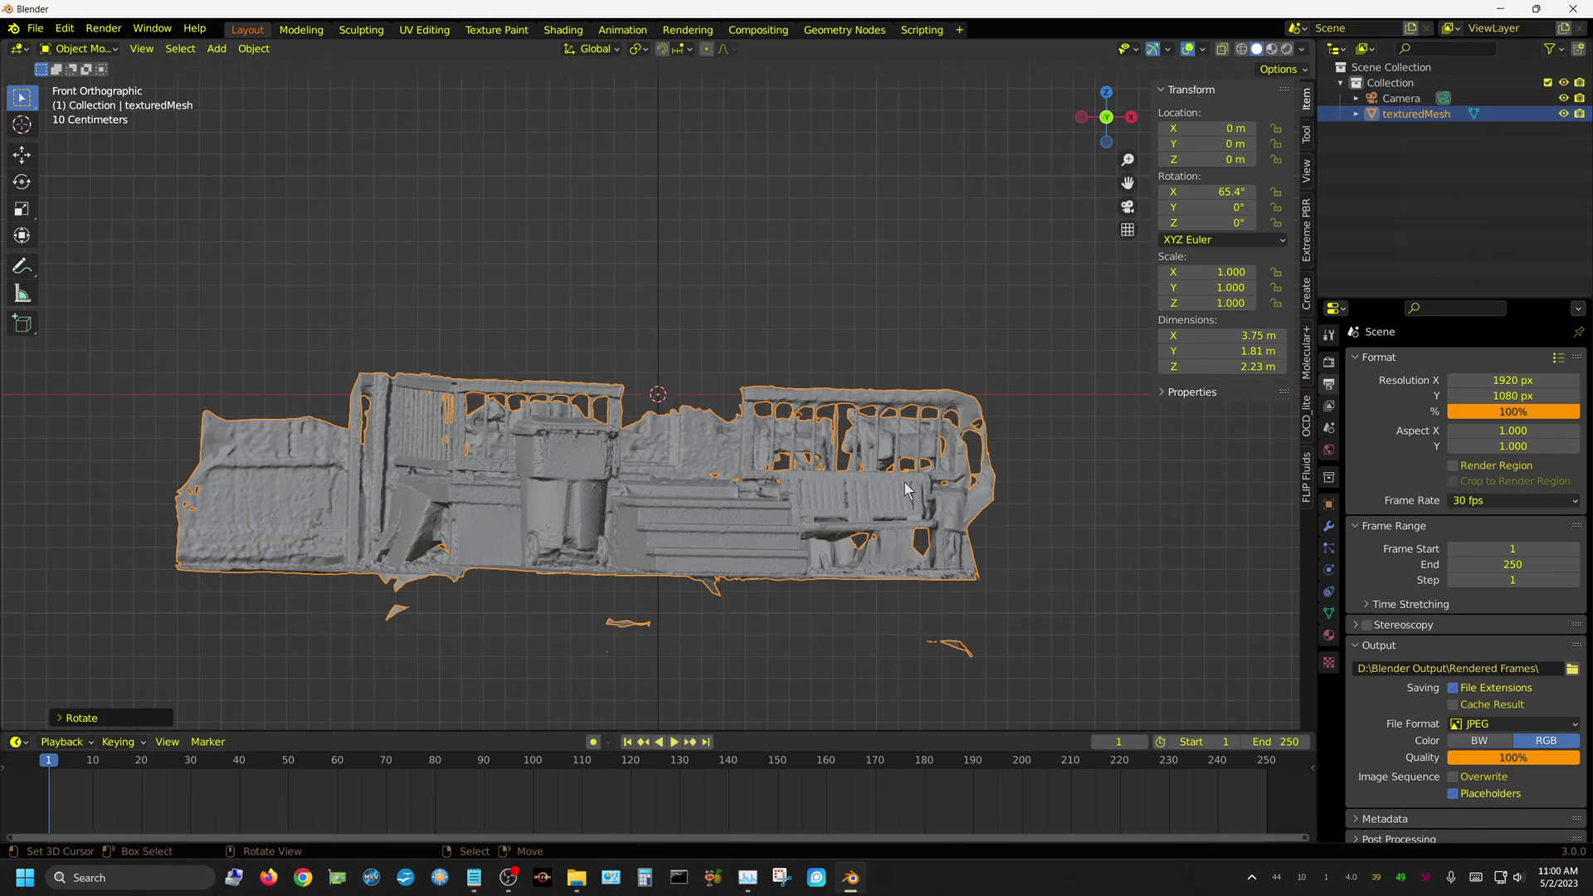
Tilt the mesh -1.55° around Y to level it
key(r)
key(y)
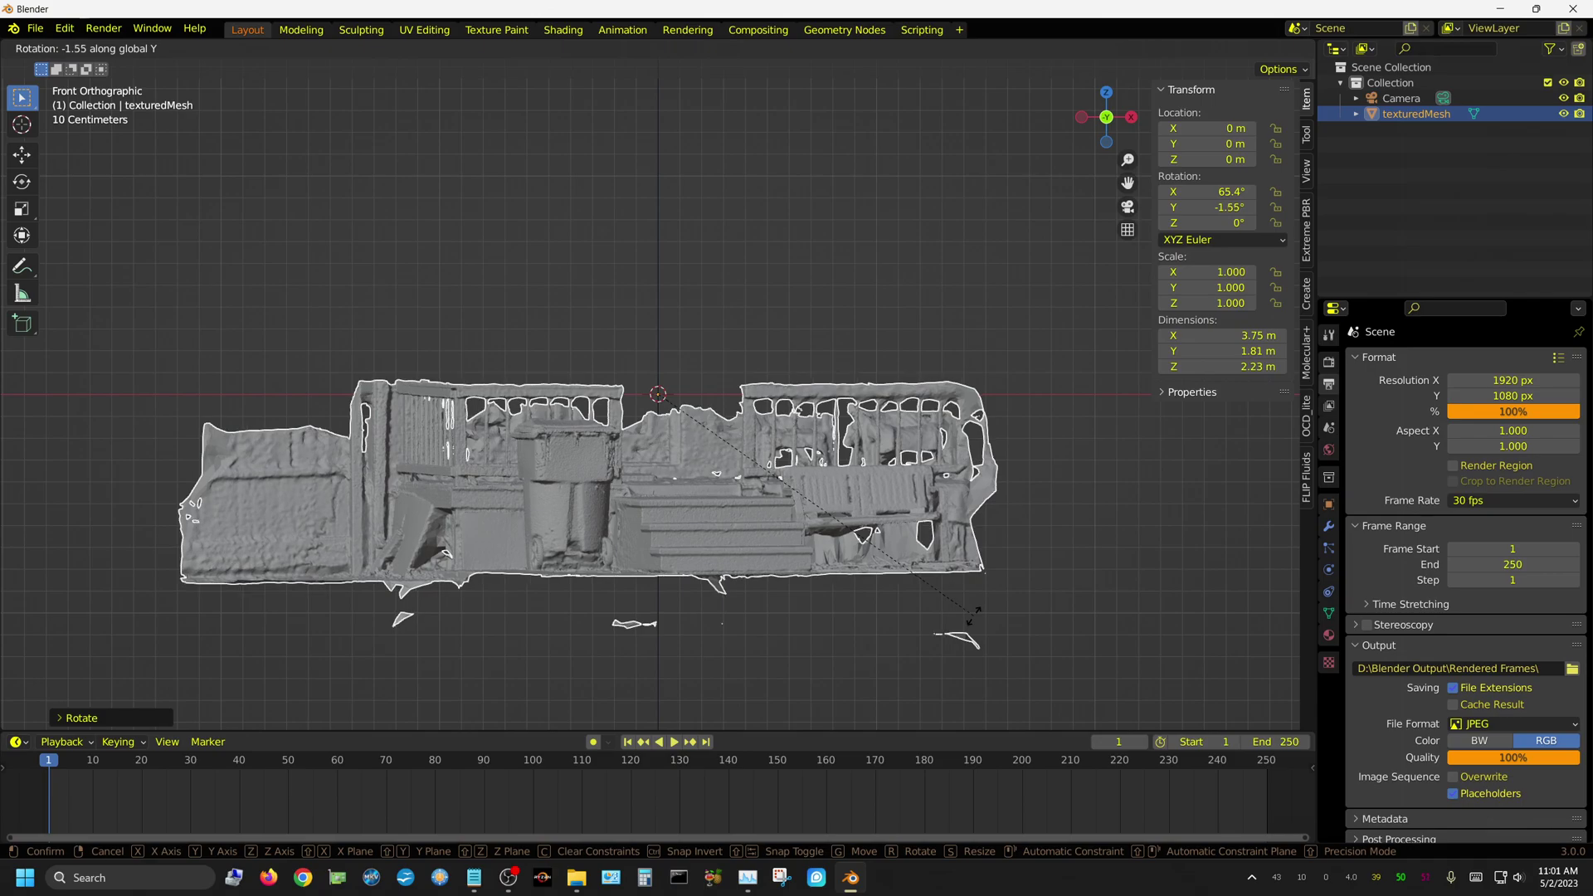
click(974, 619)
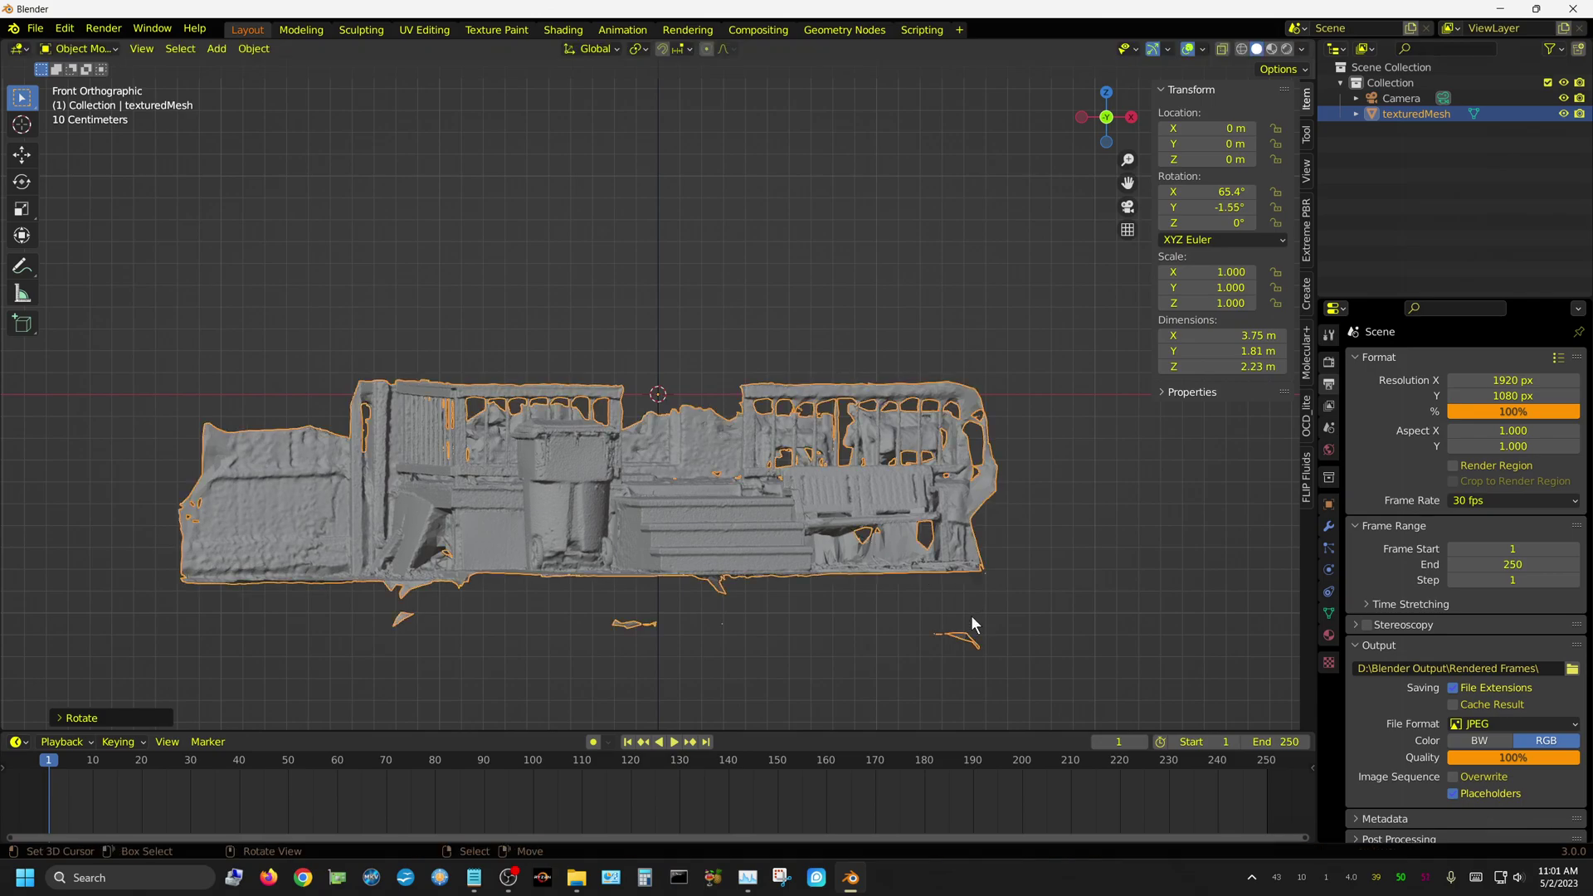
From top view, rotate the mesh -12.4° around Z, then return to front view
key(KP_7)
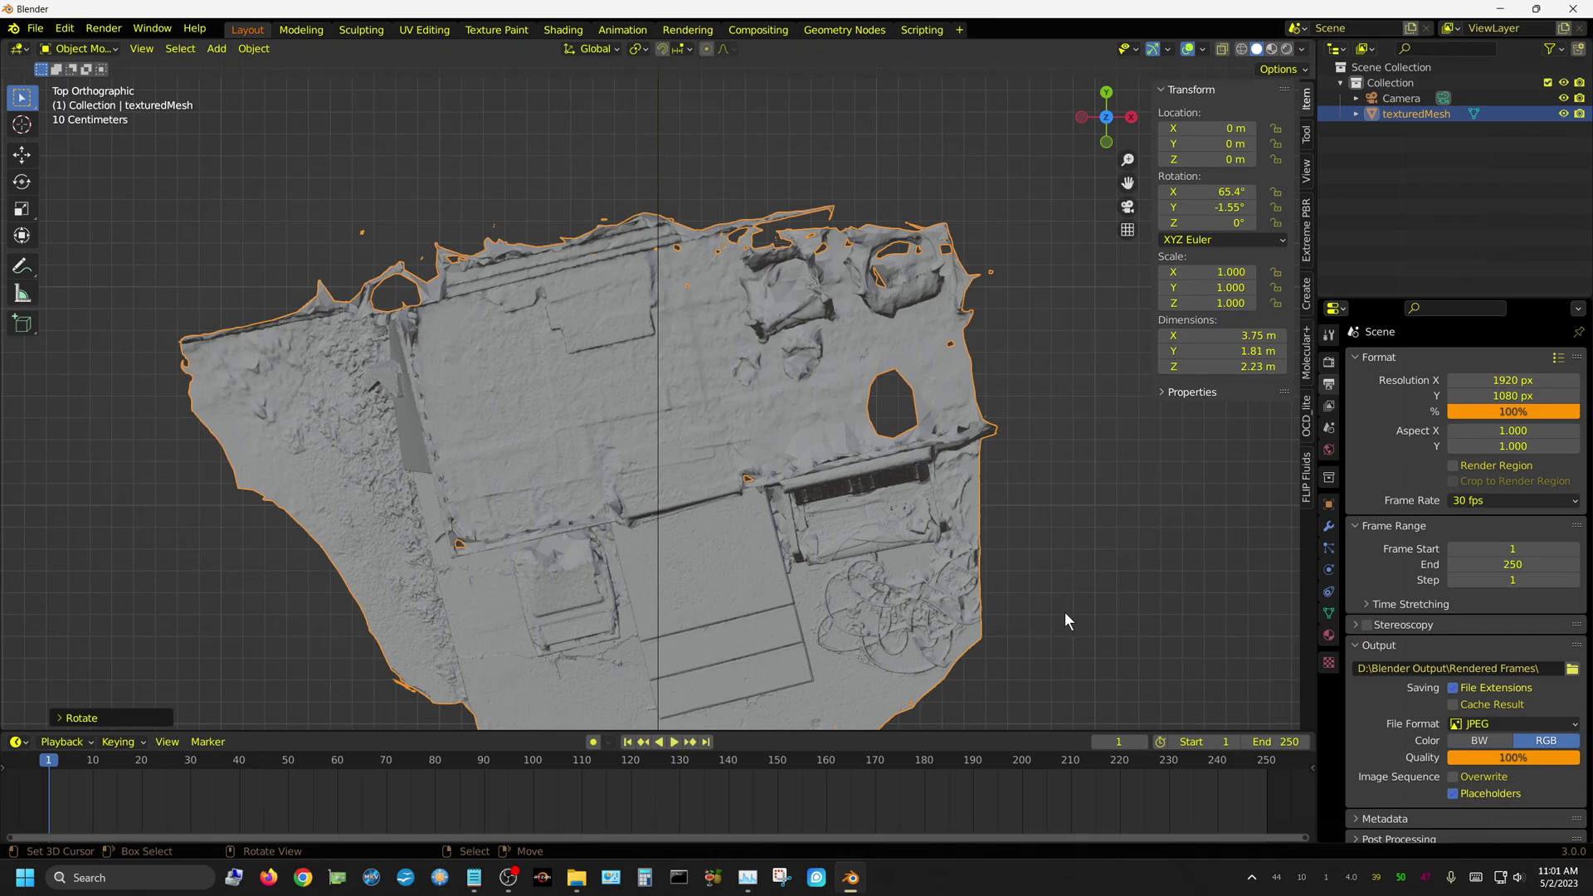
key(r)
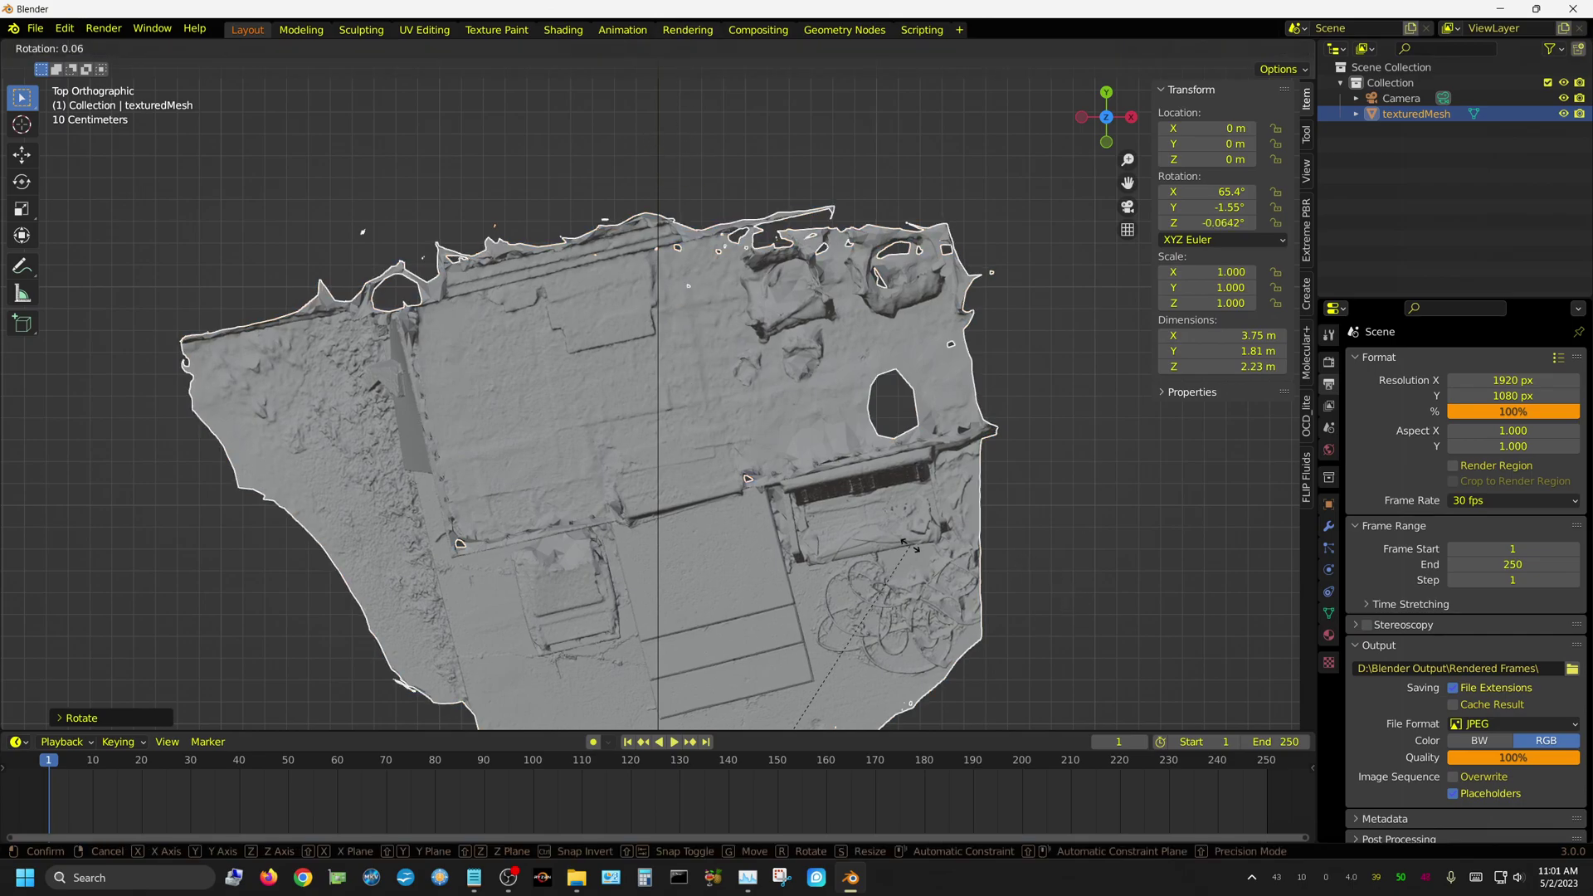
key(z)
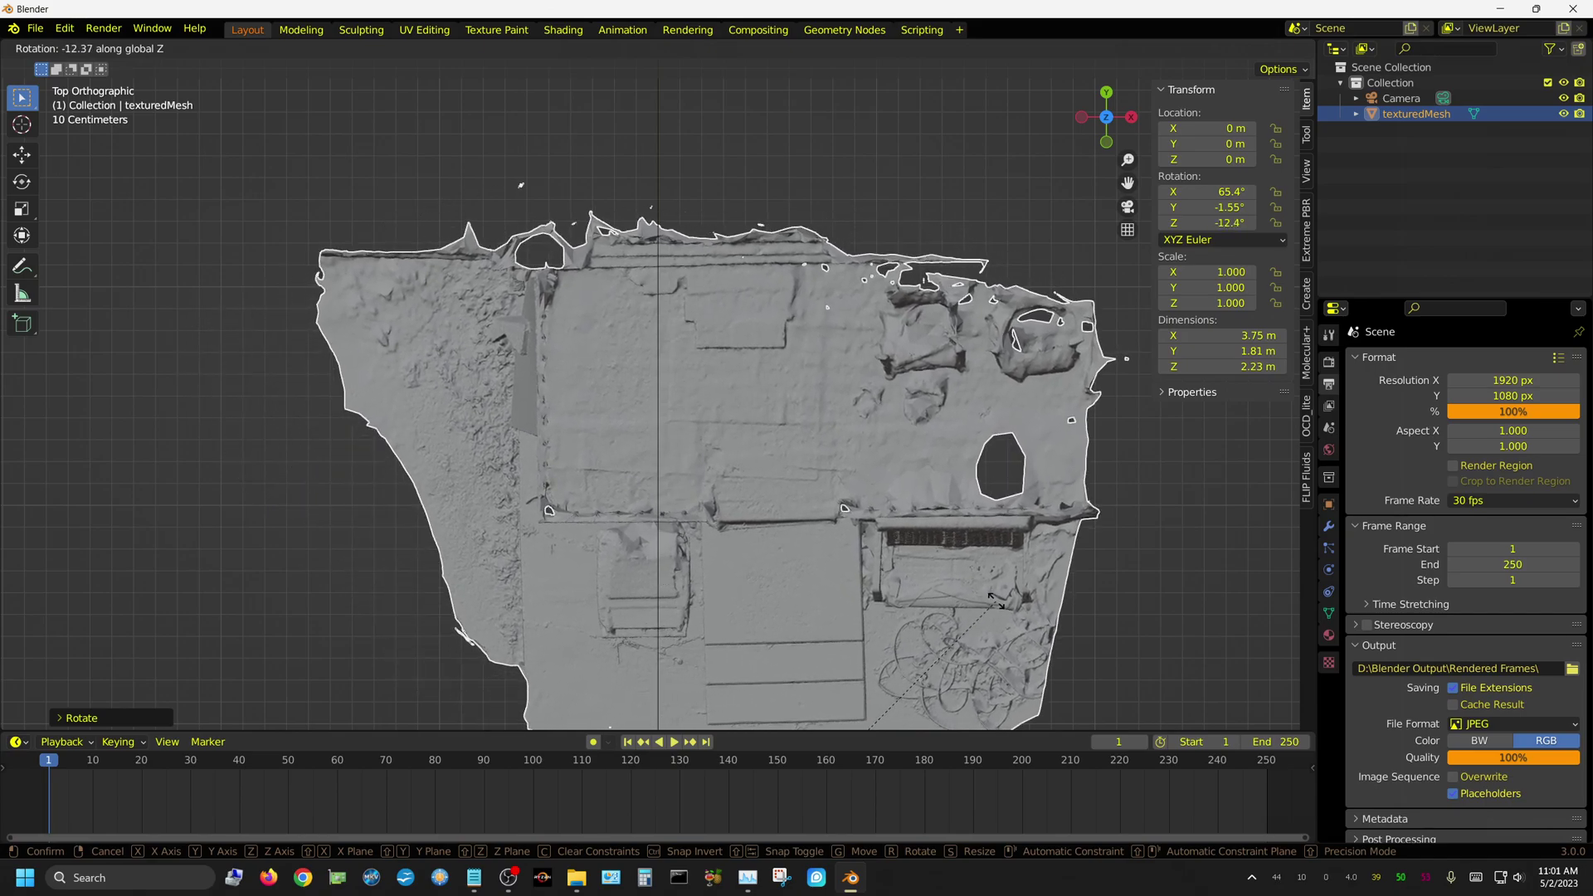
click(1000, 607)
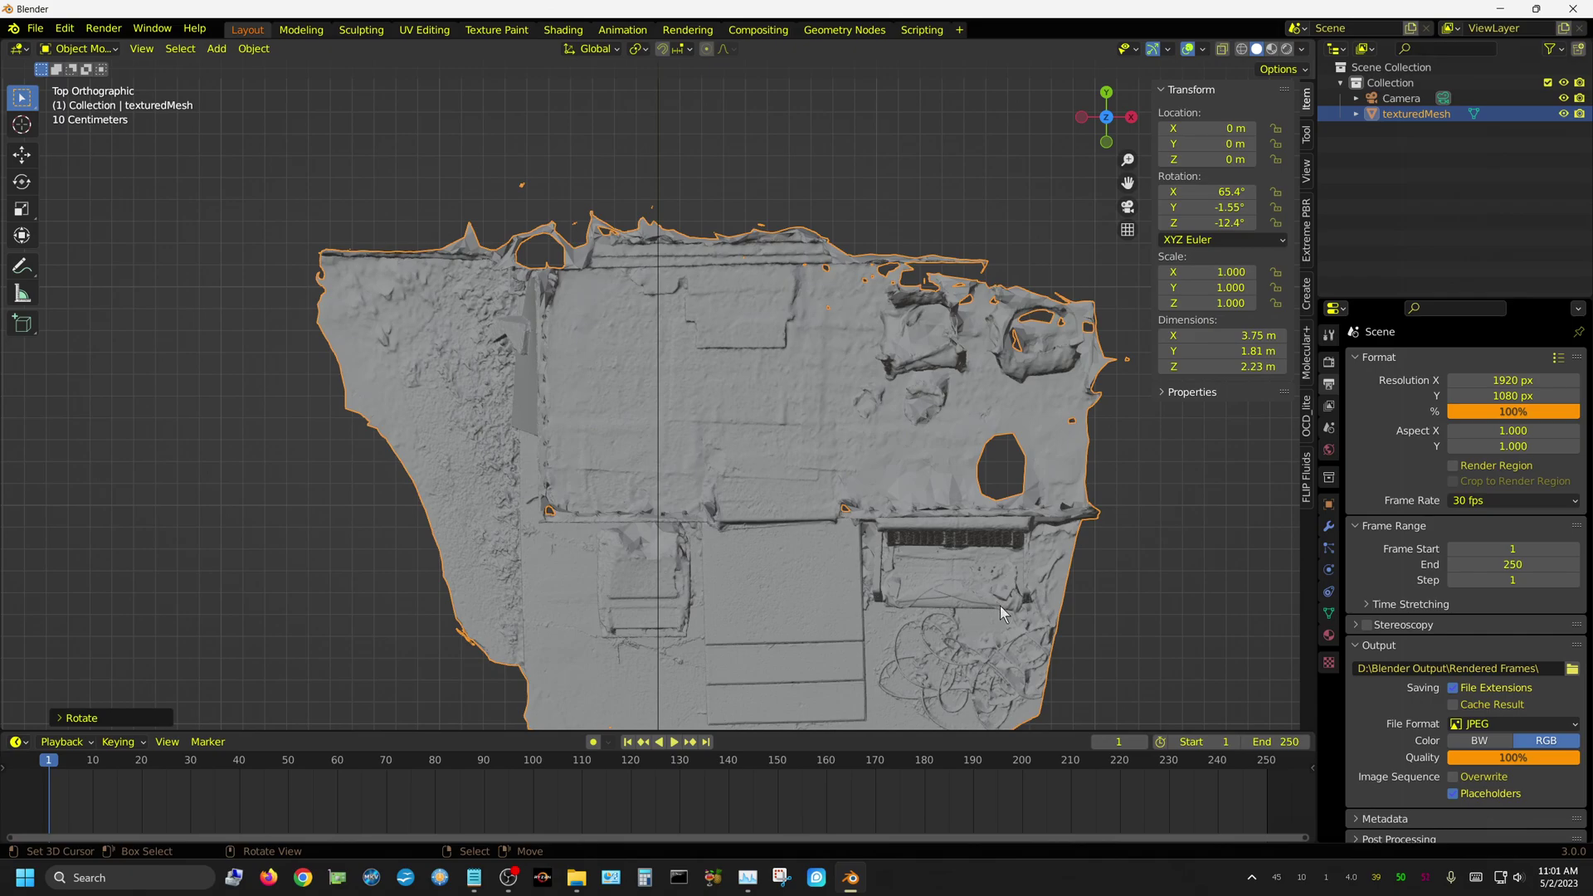
key(KP_1)
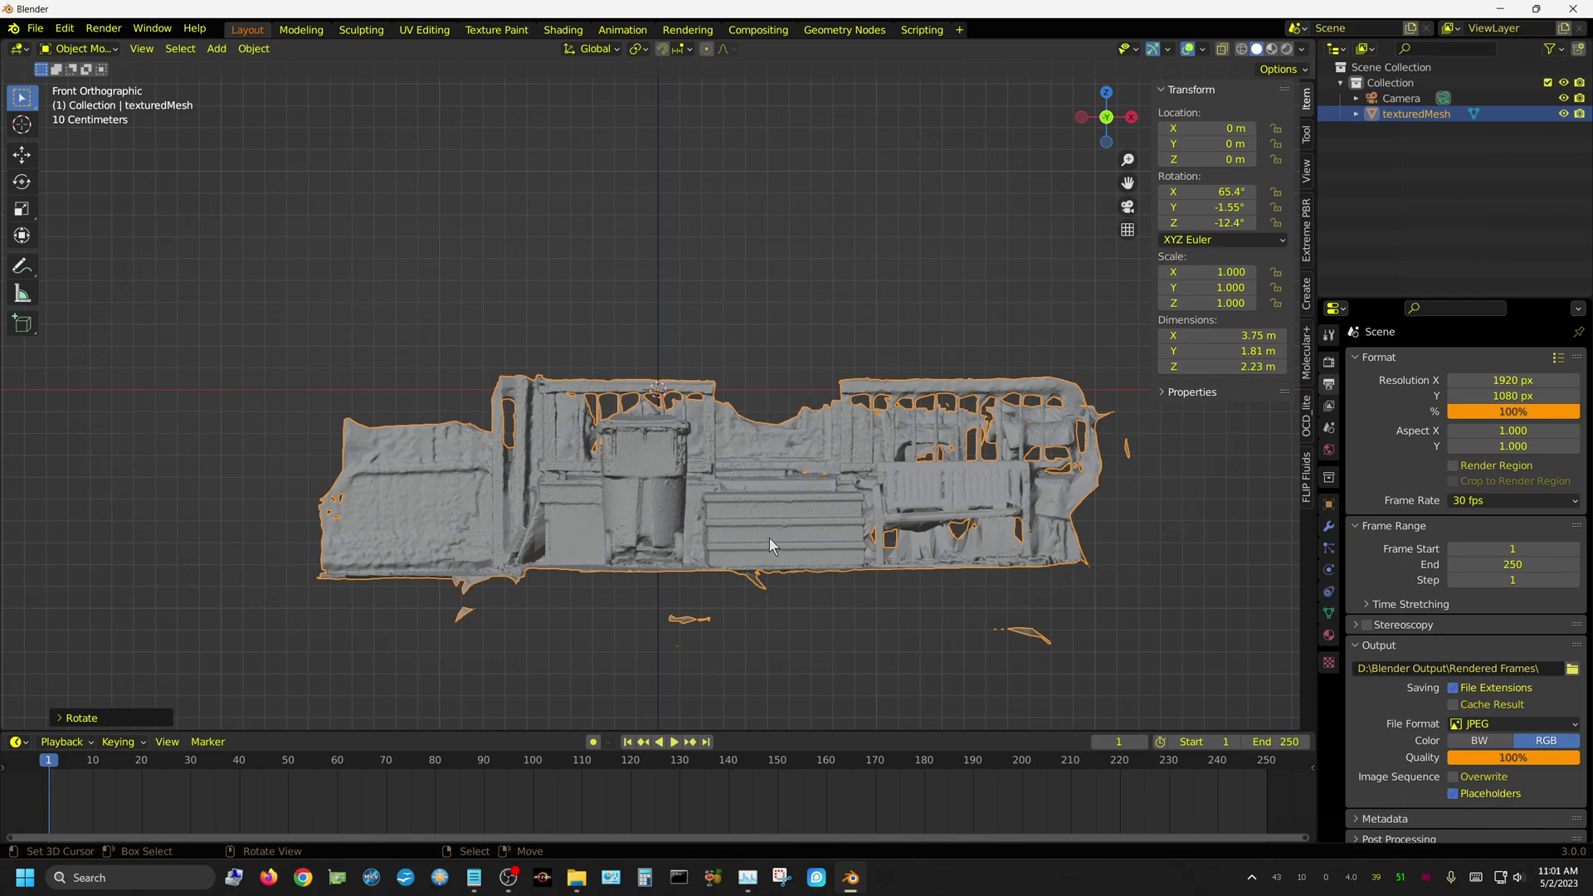
Move the mesh up along Z to 0.82024 m
key(g)
key(z)
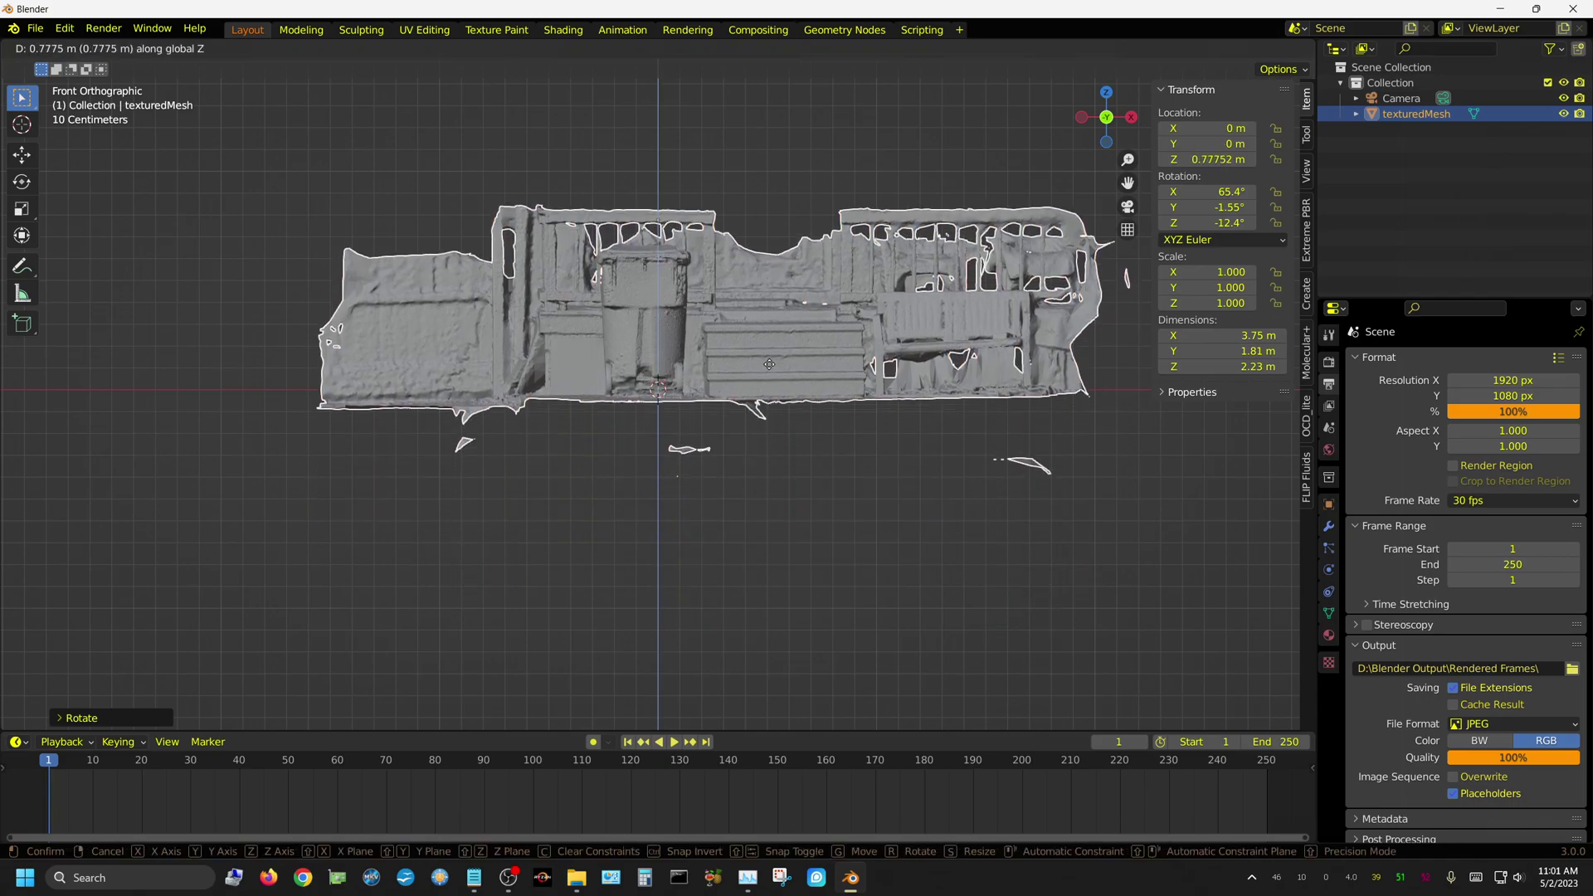
click(774, 358)
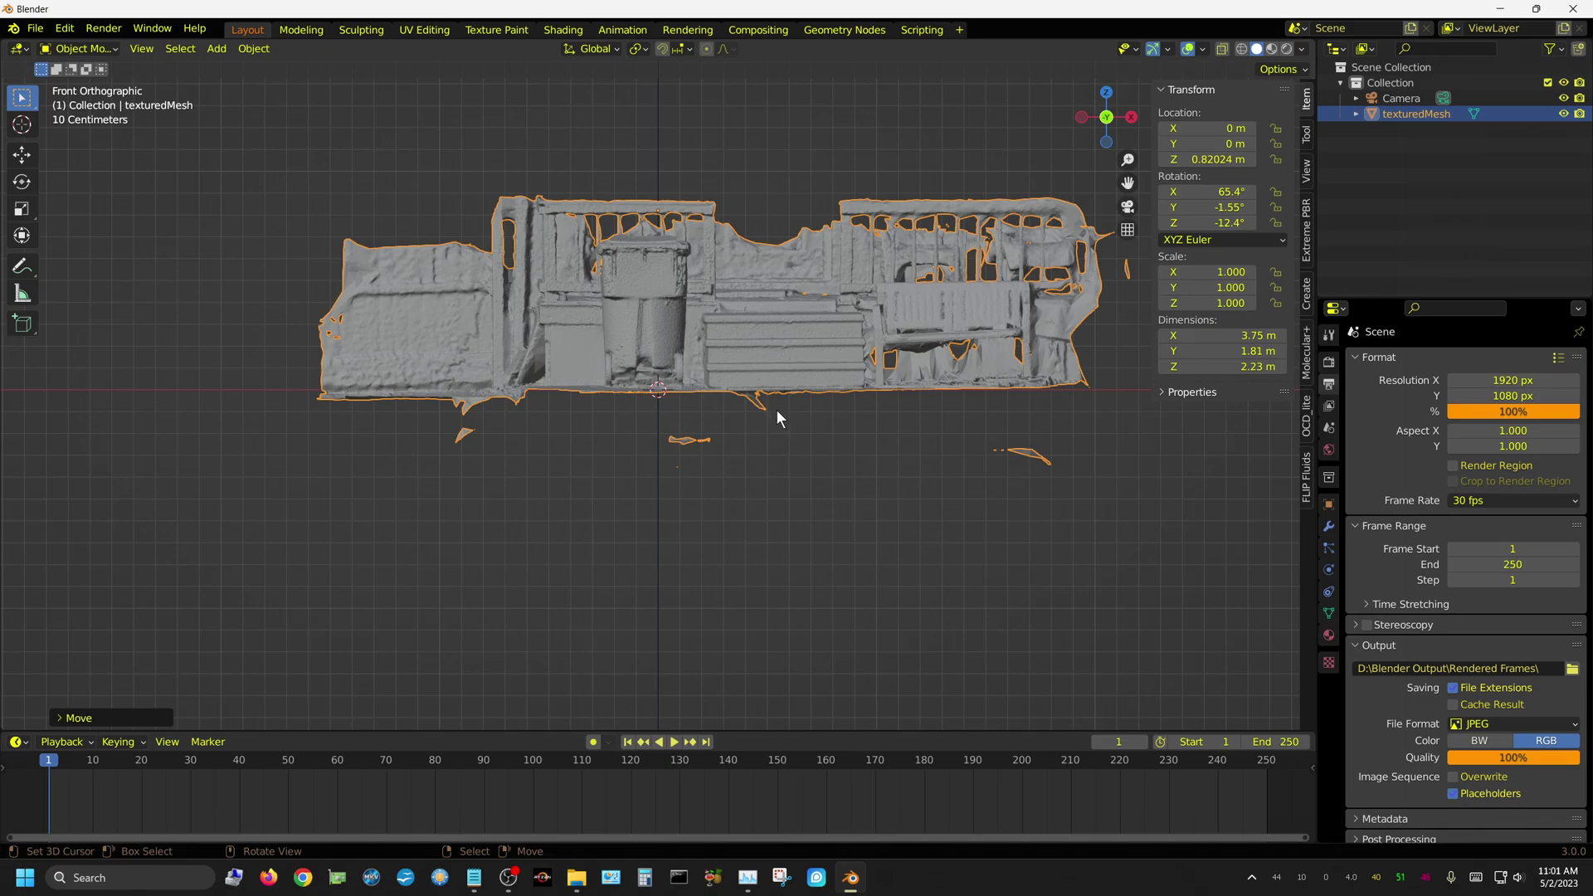
middle_drag(939, 505, 887, 556)
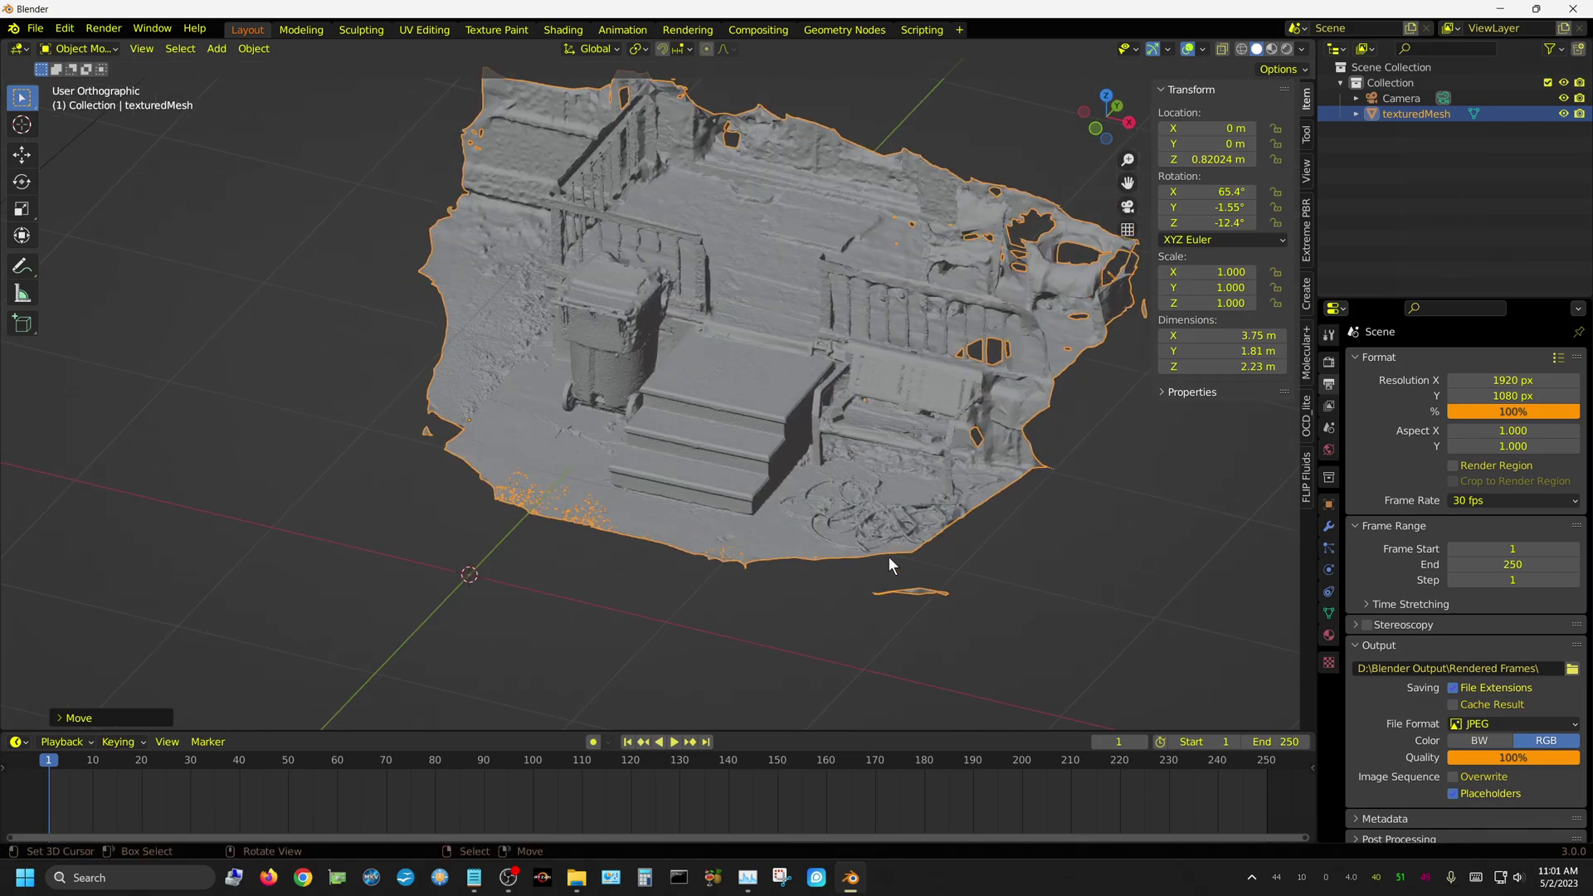
middle_drag(933, 420, 840, 411)
scroll(791, 534, up, 4)
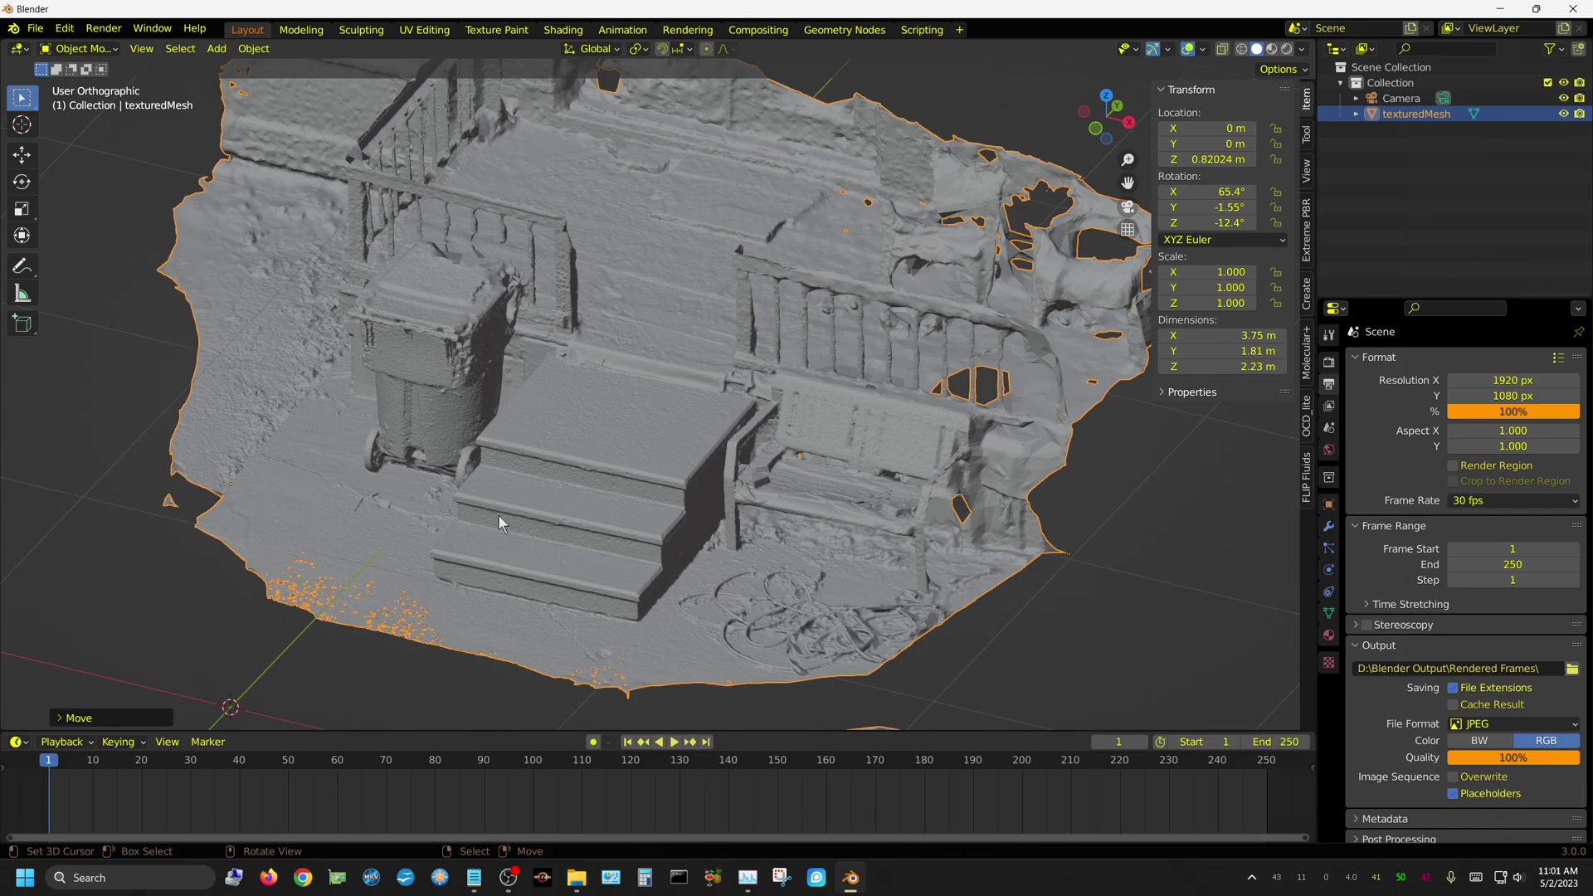
middle_drag(448, 365, 323, 396)
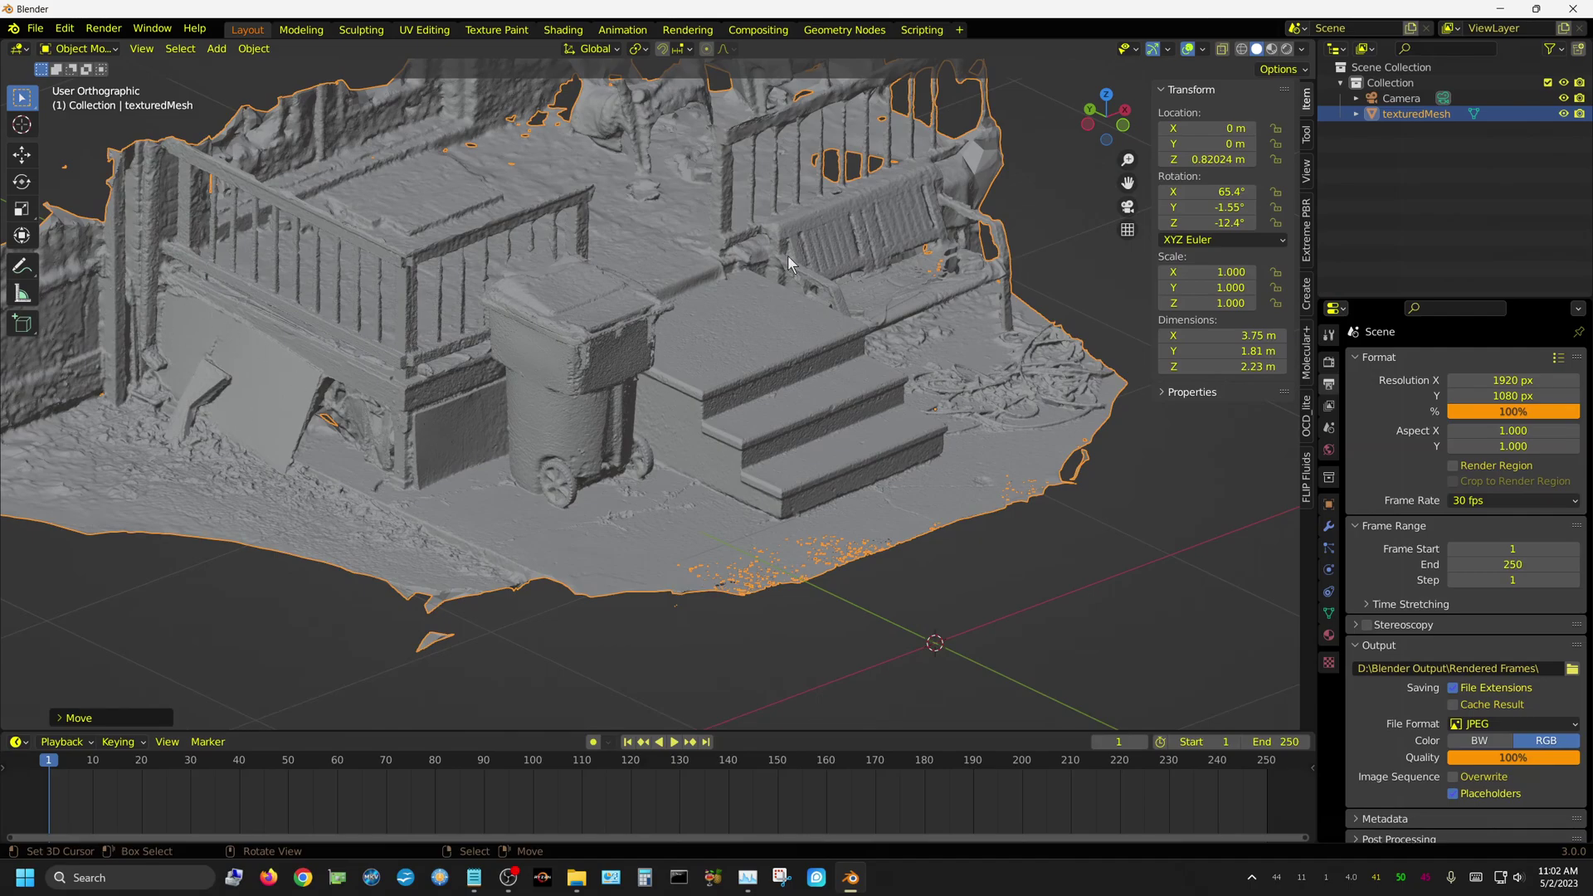
middle_drag(807, 365, 658, 378)
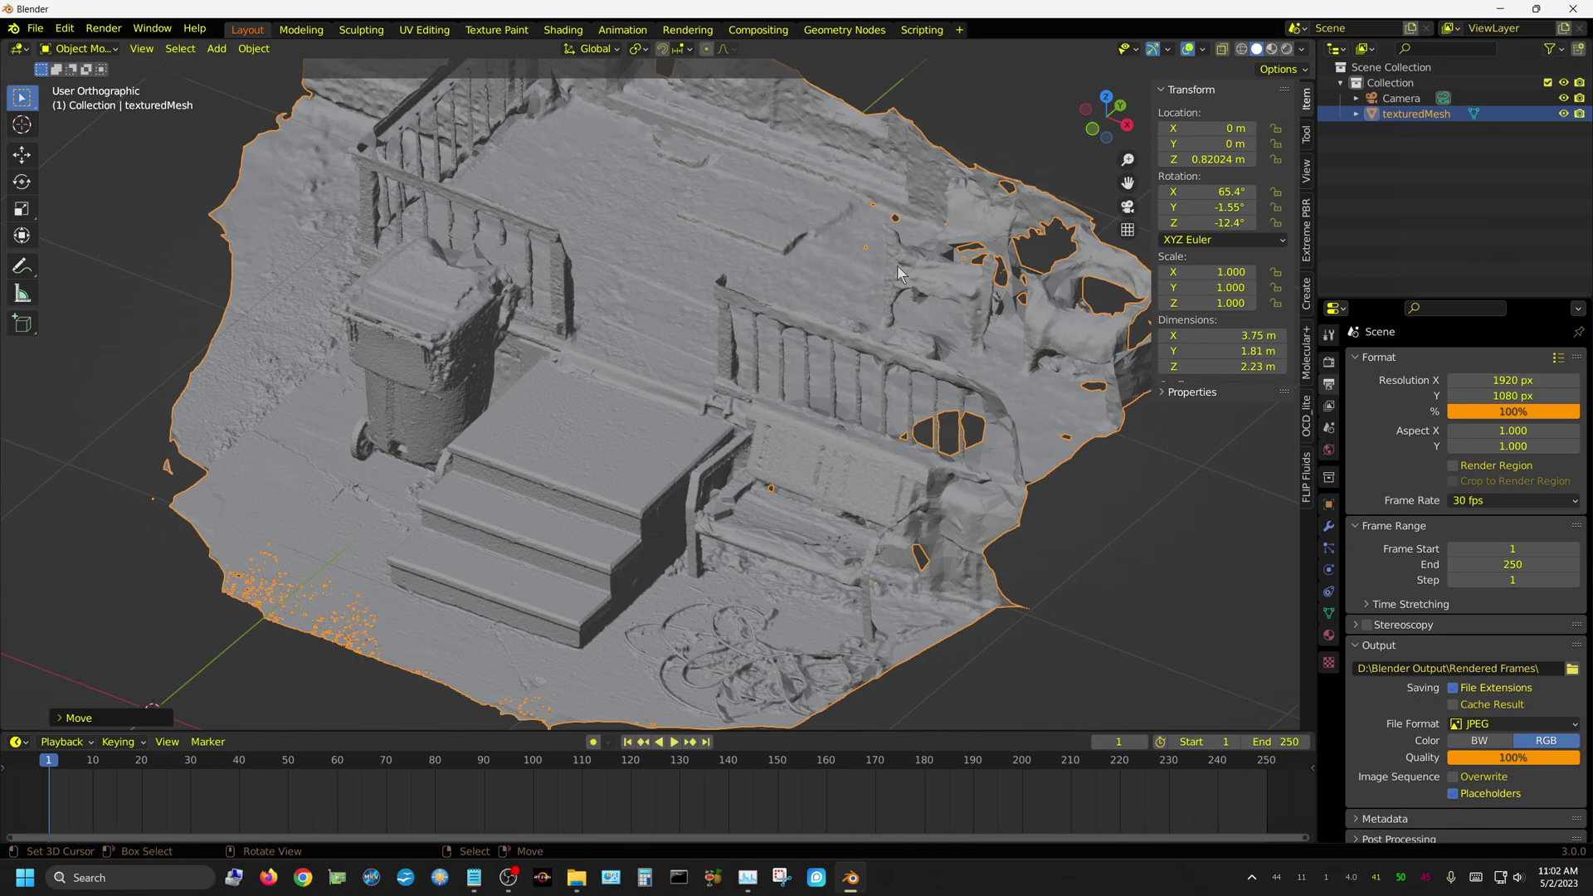
middle_drag(647, 213, 713, 196)
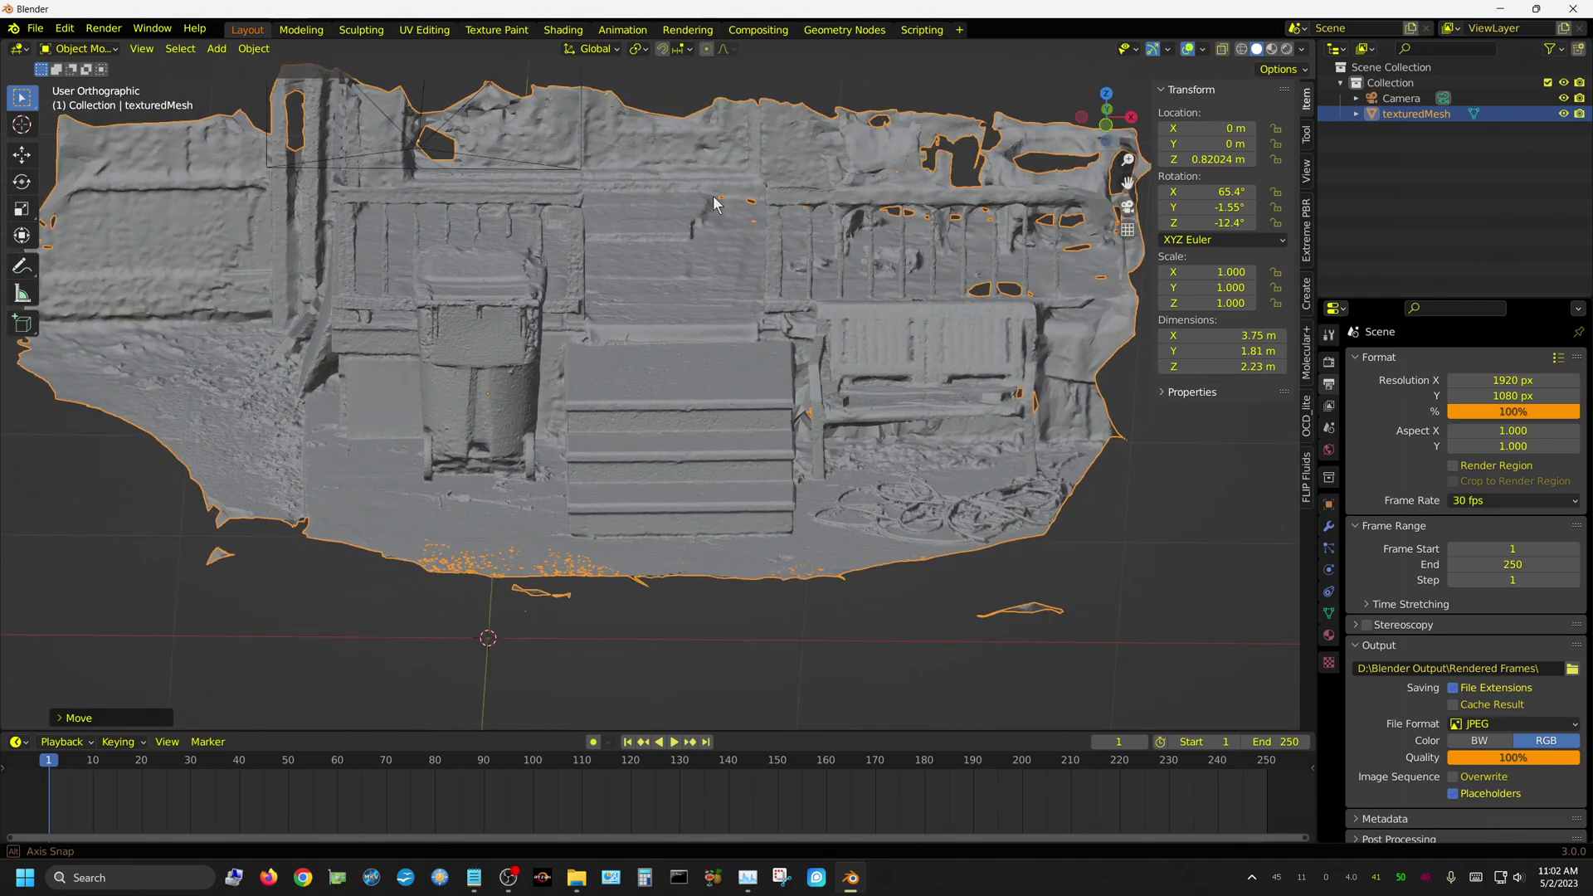
Switch the viewport to Material Preview and view the textured scan from a high angle
click(1272, 48)
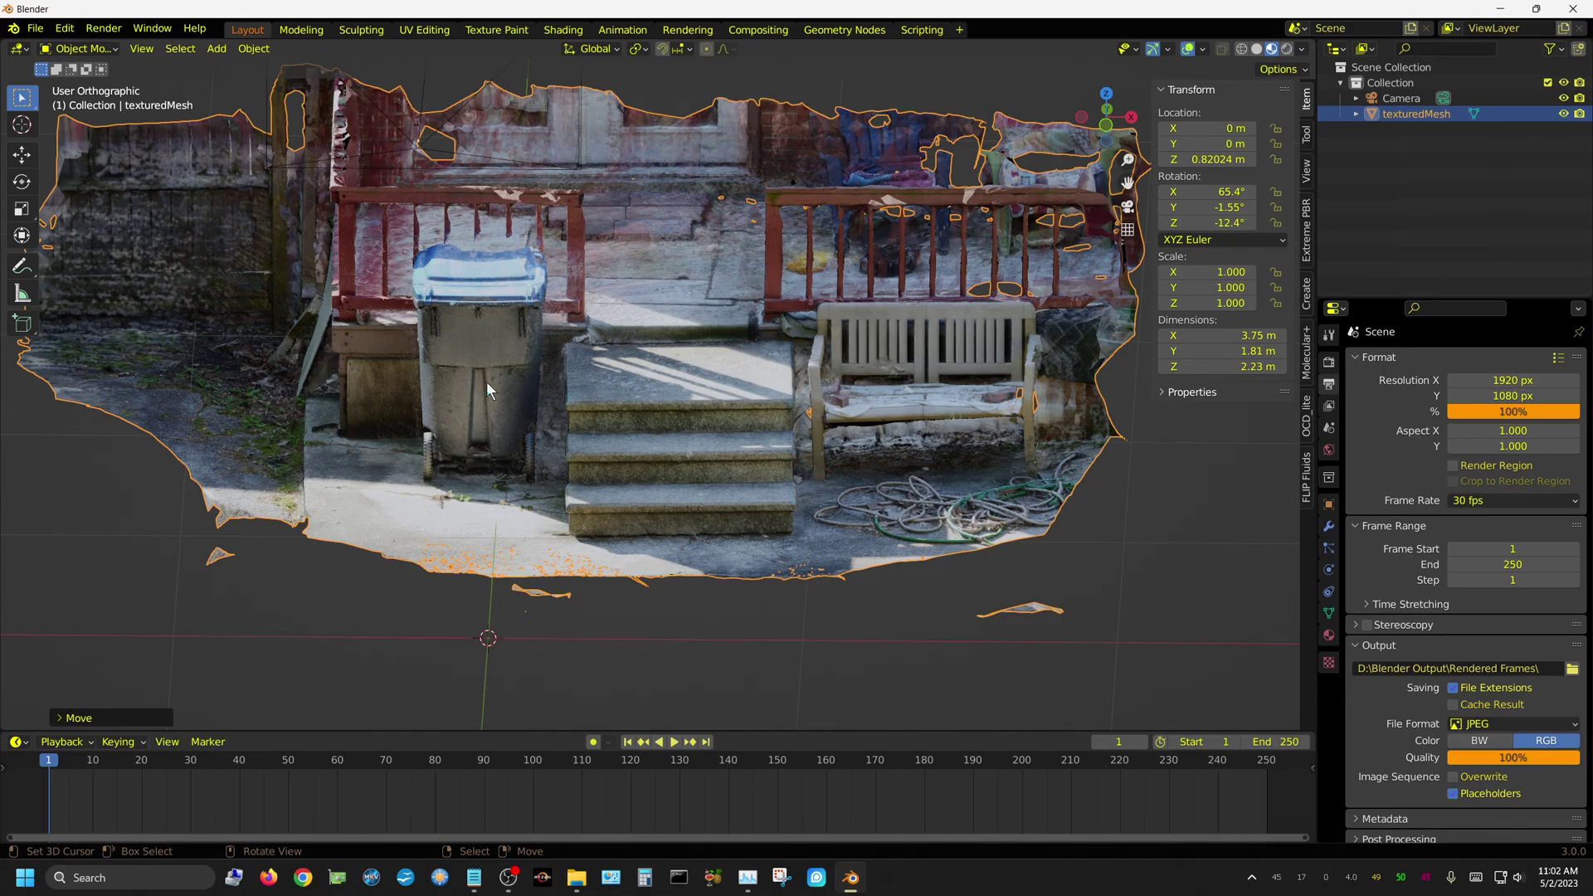
middle_drag(488, 383, 592, 430)
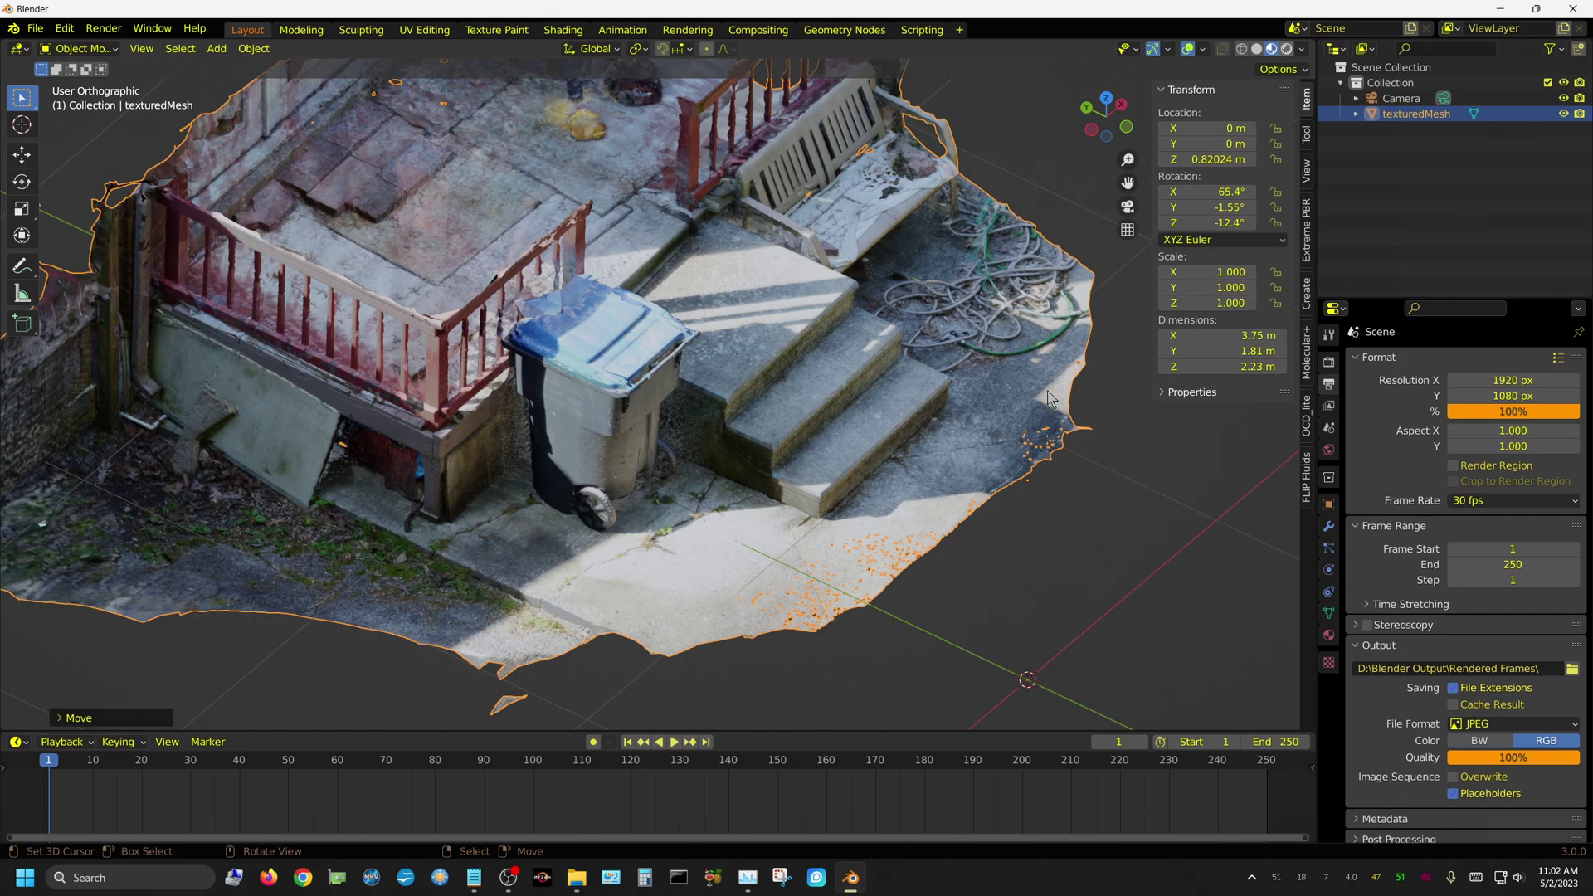
Switch the viewport to Rendered shading and orbit around the sunlit porch steps and garbage can
key(z)
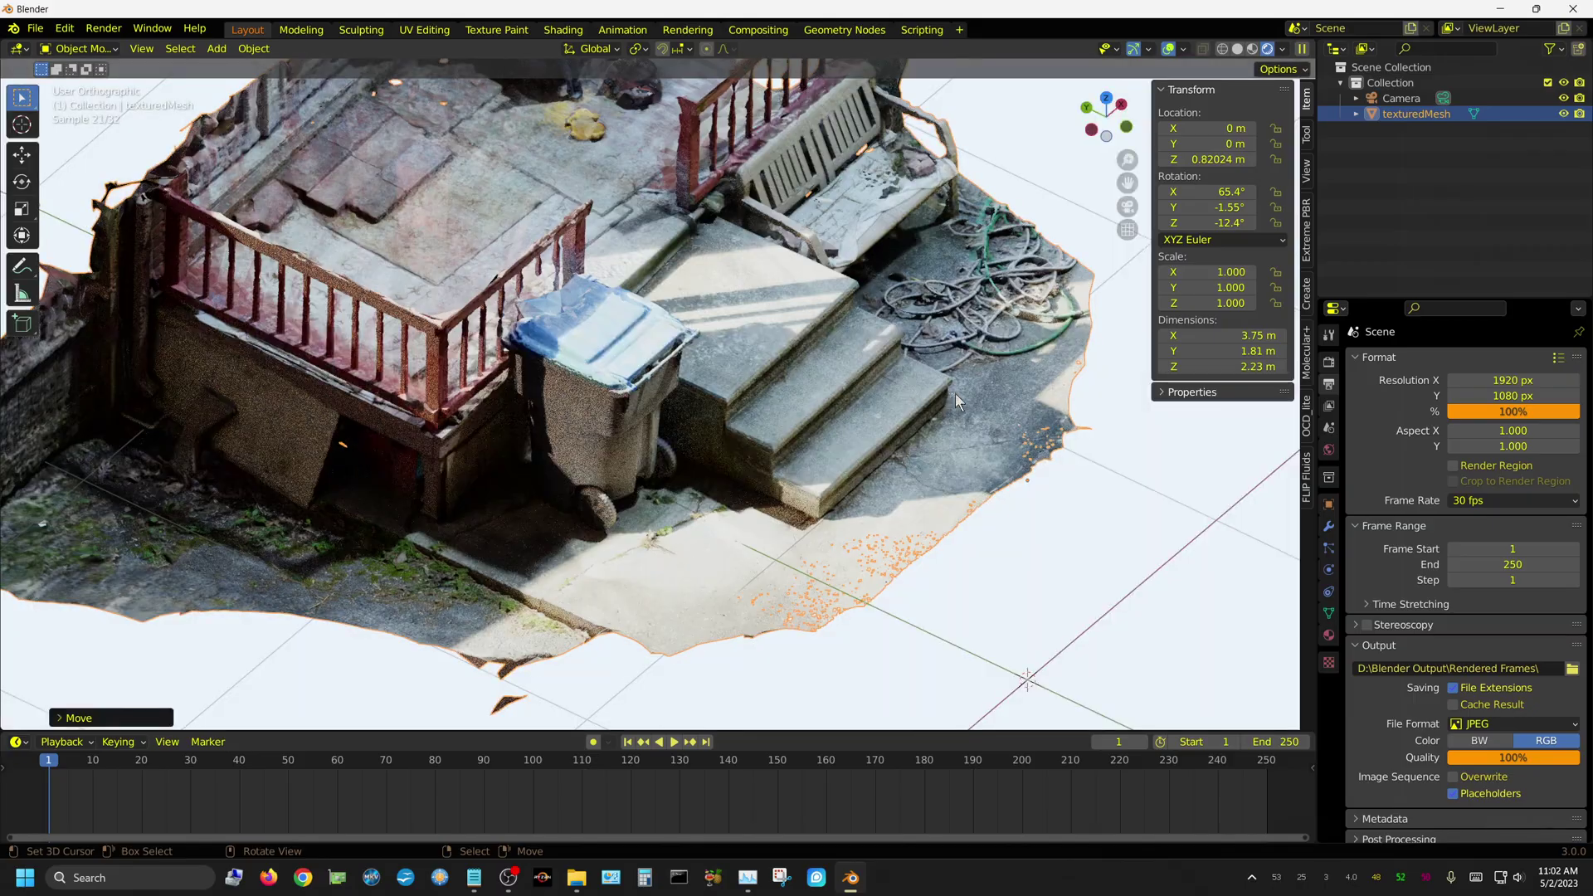
middle_drag(955, 397, 863, 329)
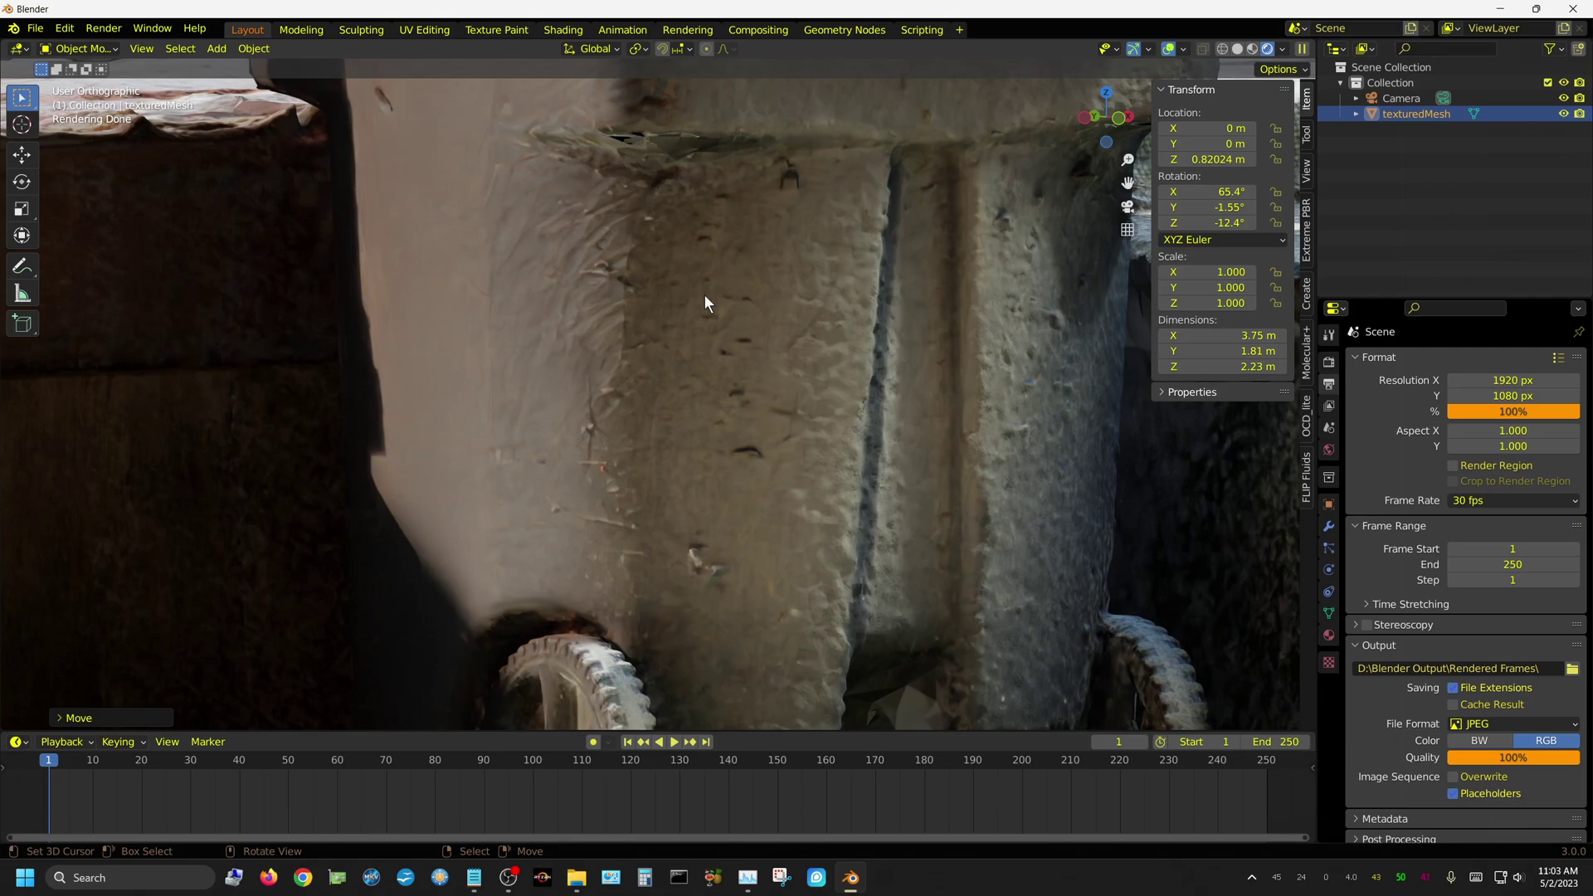
scroll(704, 296, down, 6)
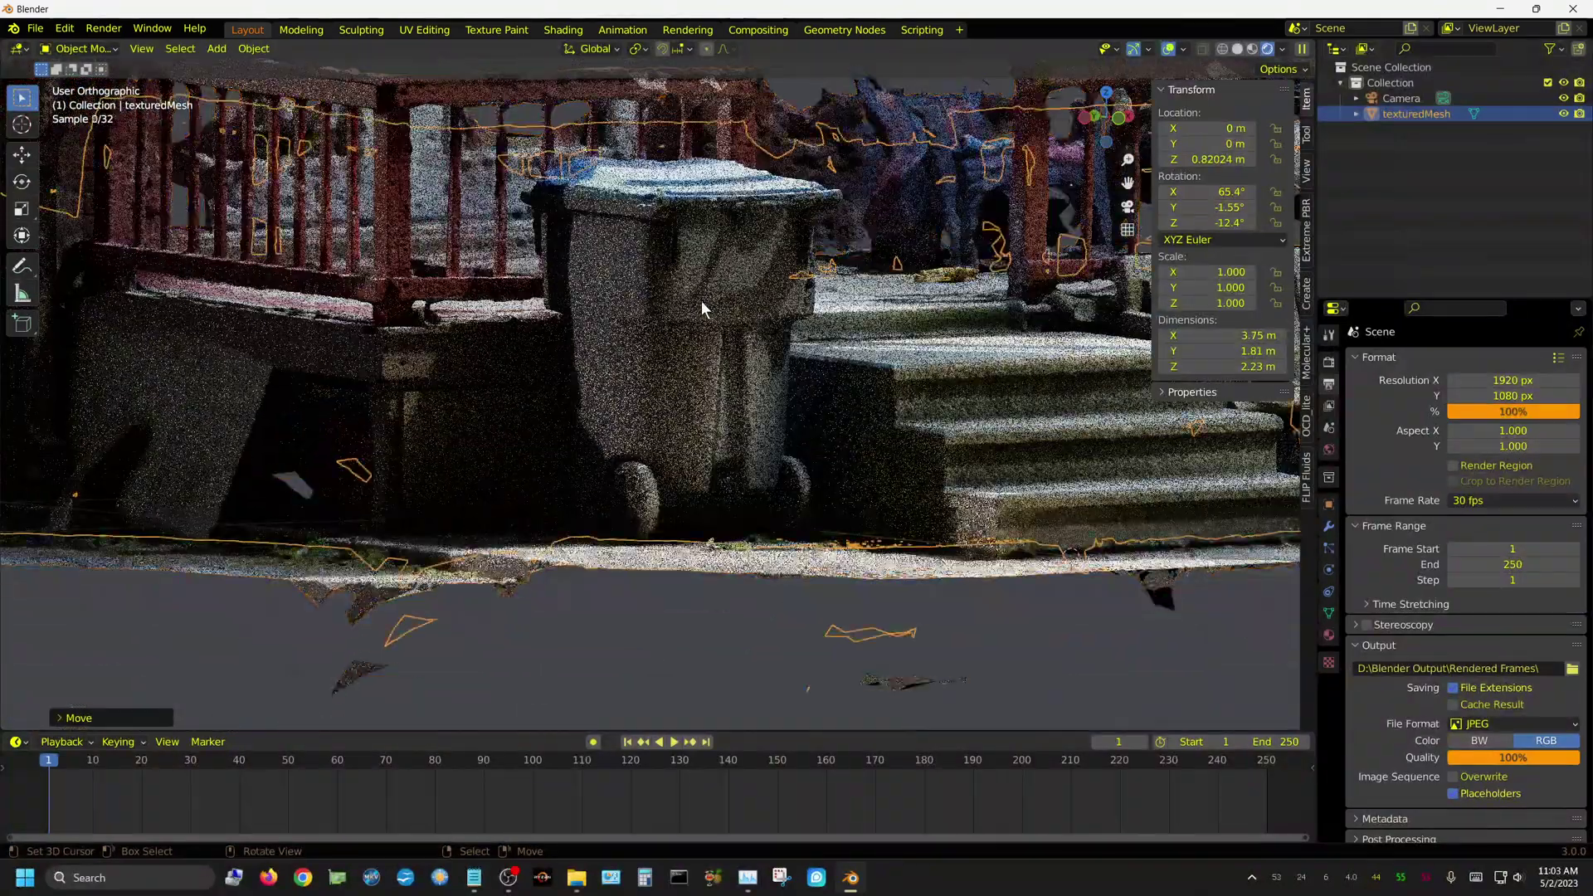
scroll(701, 302, down, 4)
middle_drag(590, 306, 631, 167)
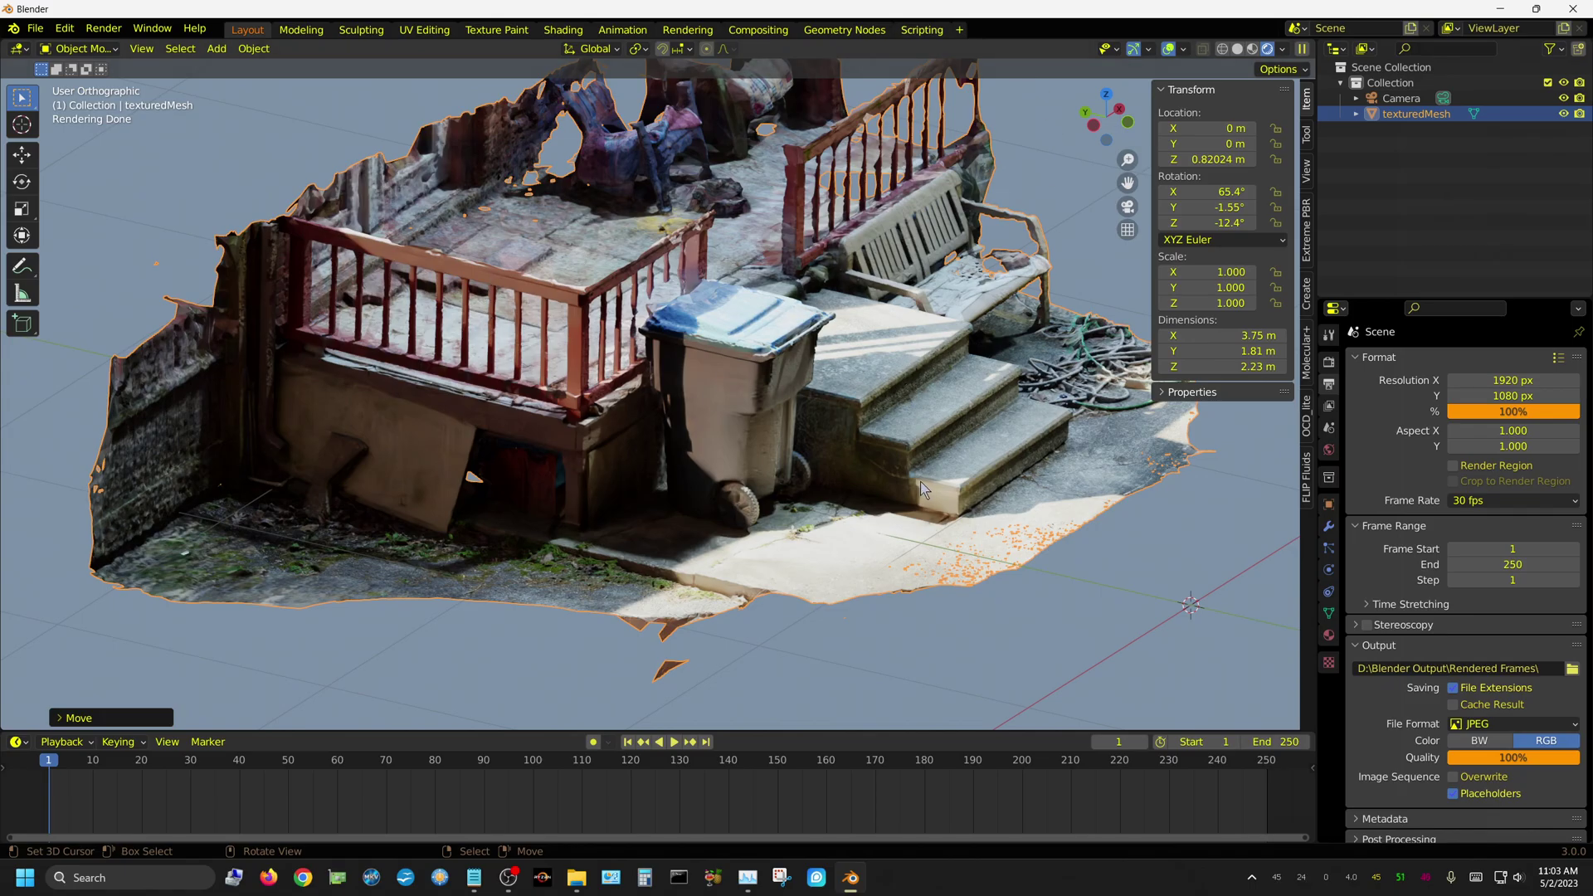
middle_drag(929, 485, 805, 471)
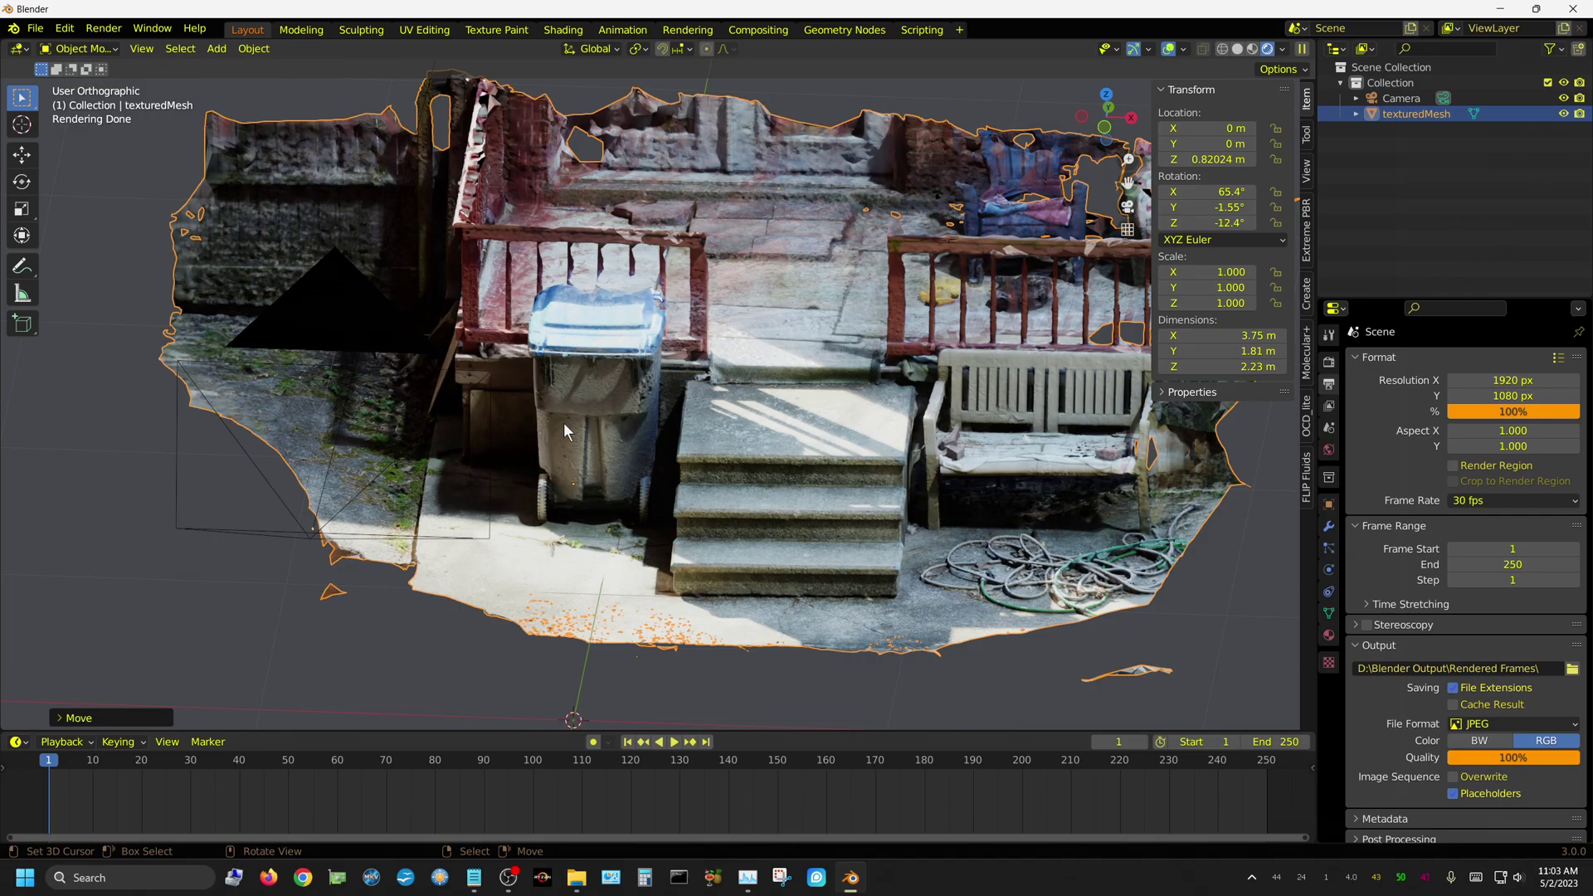
middle_drag(669, 521, 783, 515)
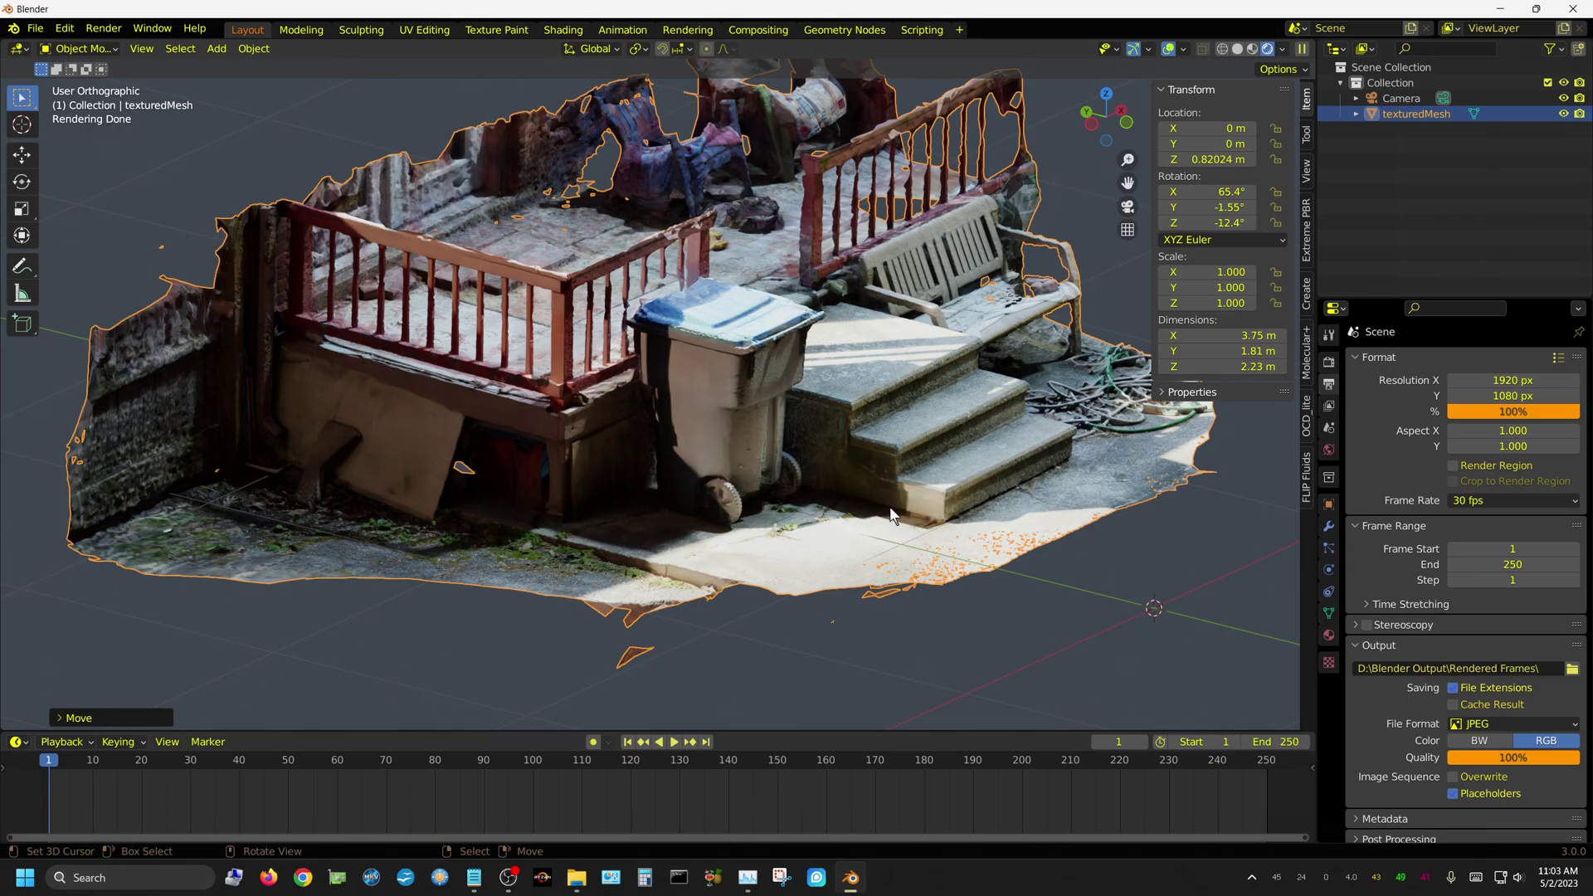
middle_drag(878, 445, 791, 433)
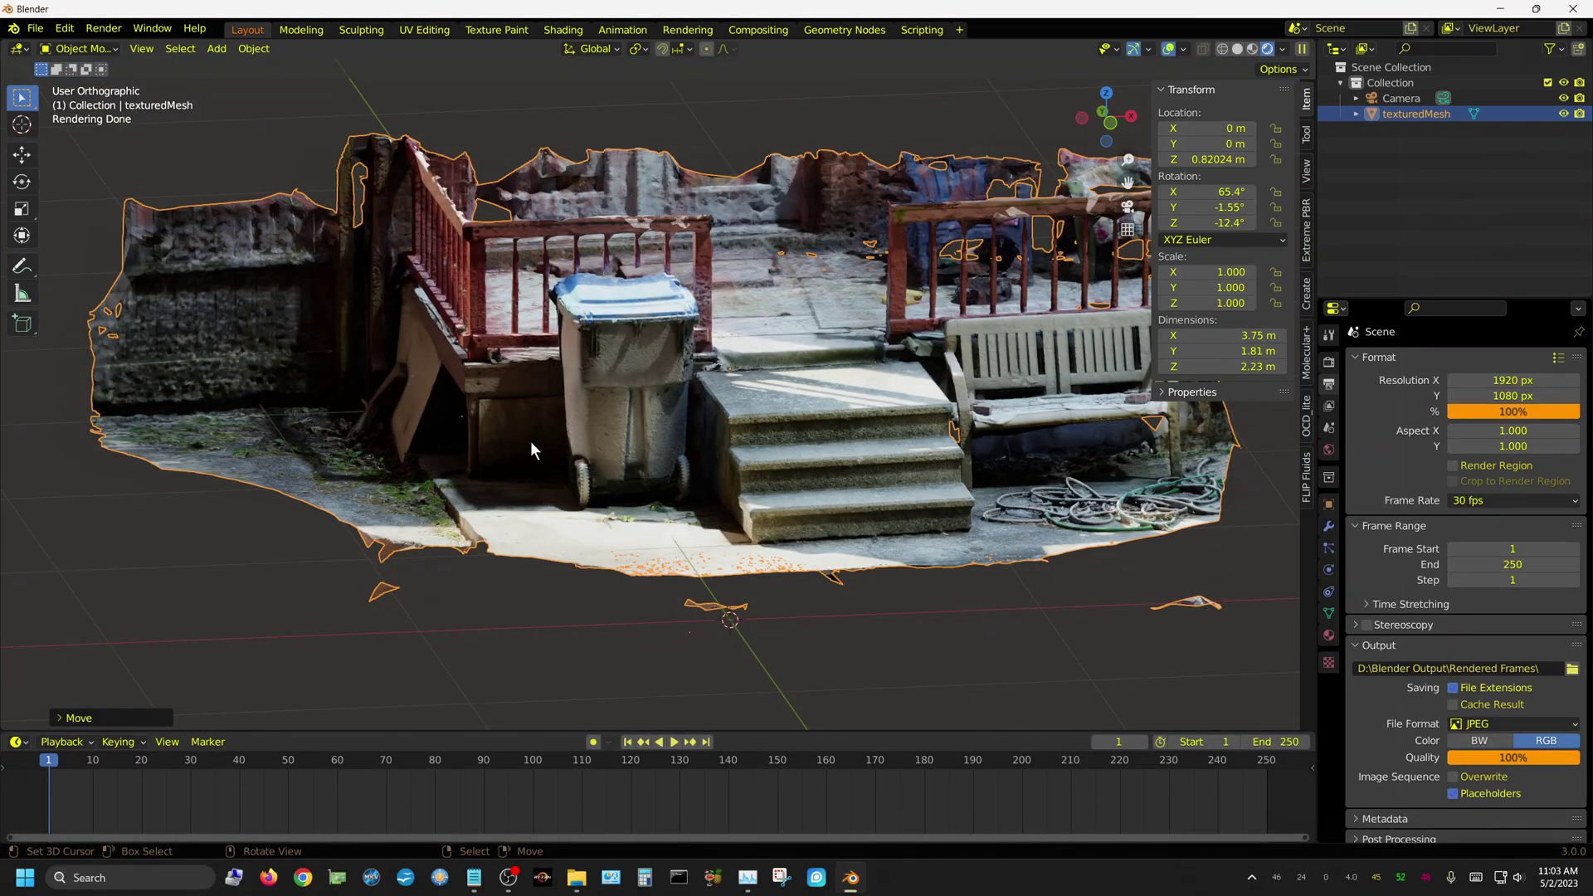